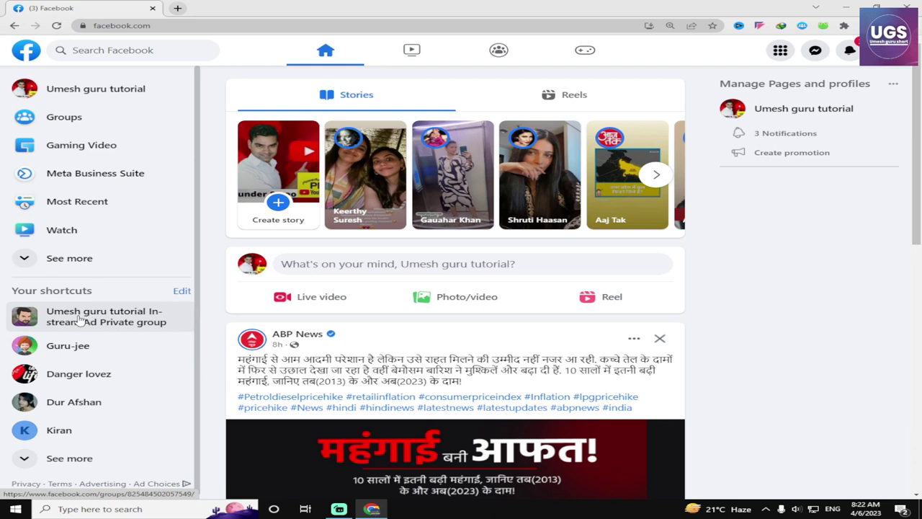
Open the member requests of the In-stream Ad private group and dismiss the feedback tip
left_click(80, 319)
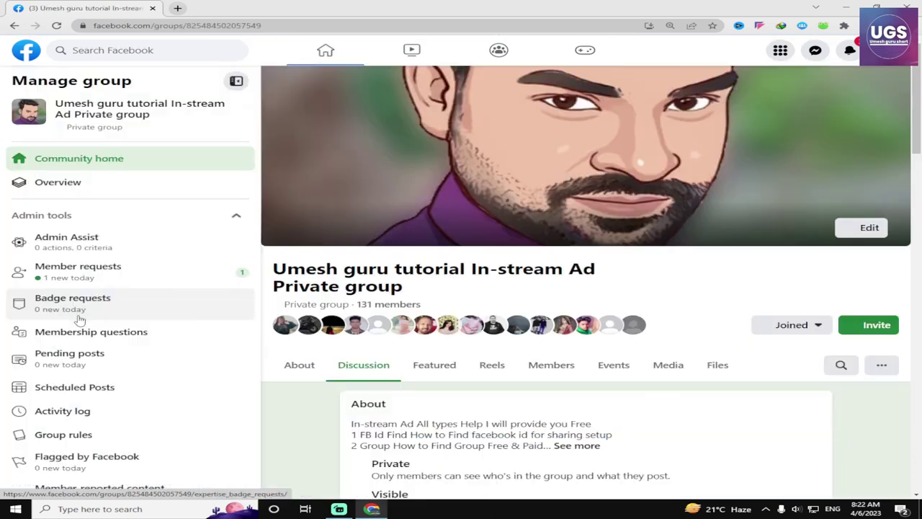
left_click(112, 281)
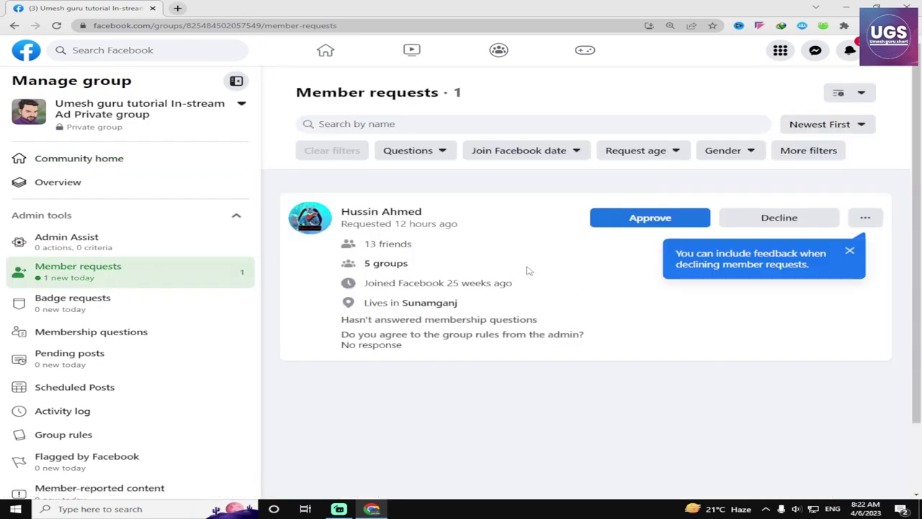
left_click(851, 253)
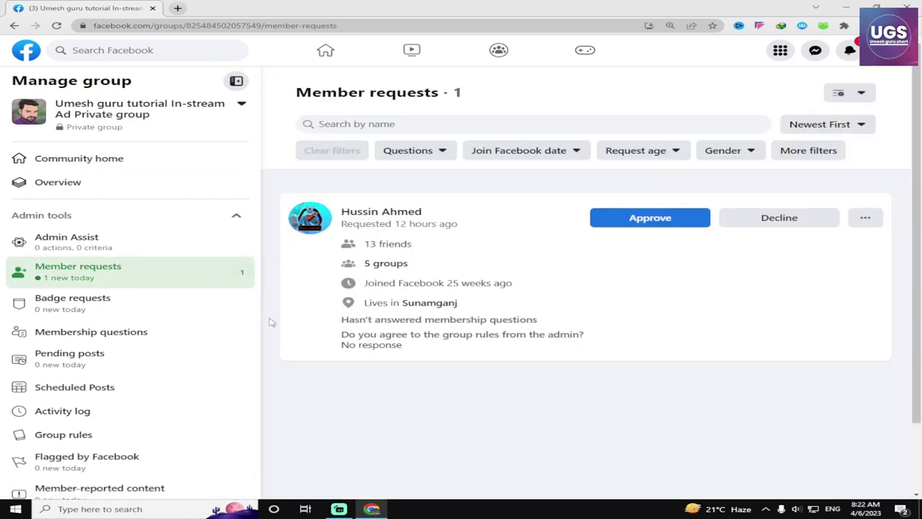
Decline the pending member request with feedback, giving "Issue with answer to questions" as the reason
left_click(863, 219)
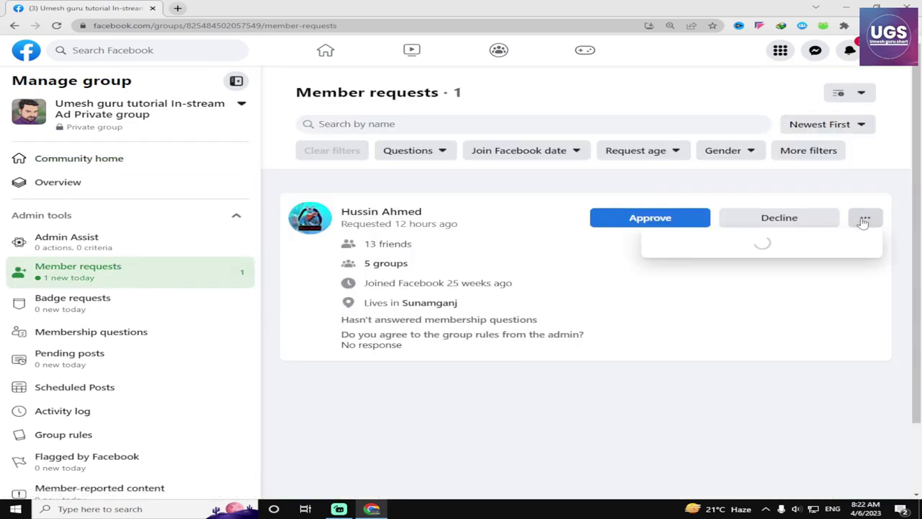
left_click(759, 264)
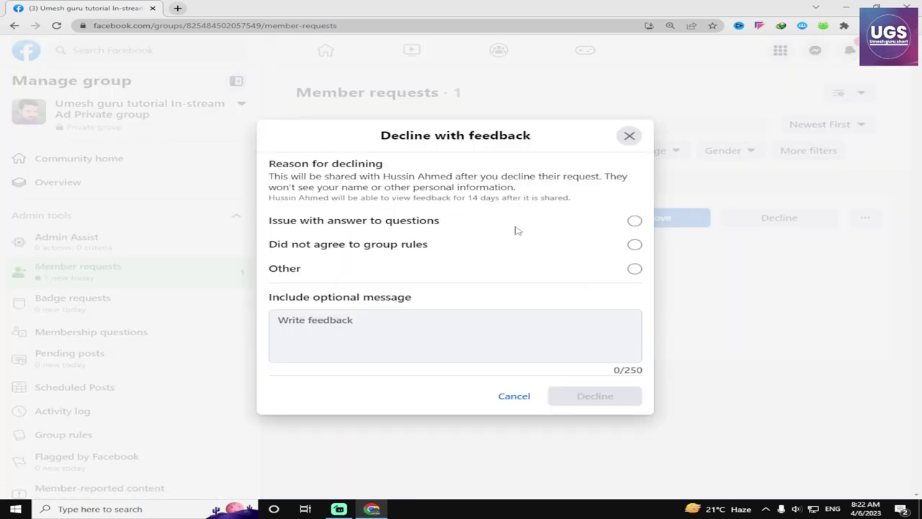
left_click(633, 221)
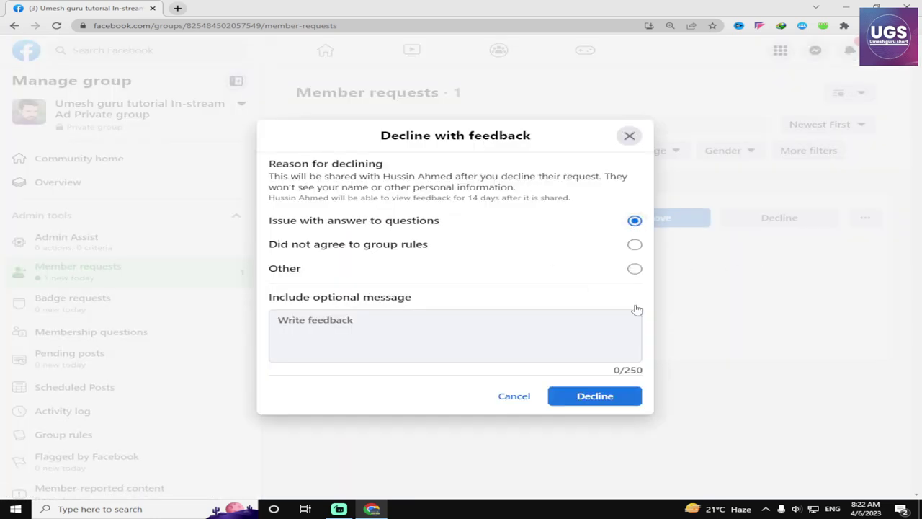
left_click(595, 396)
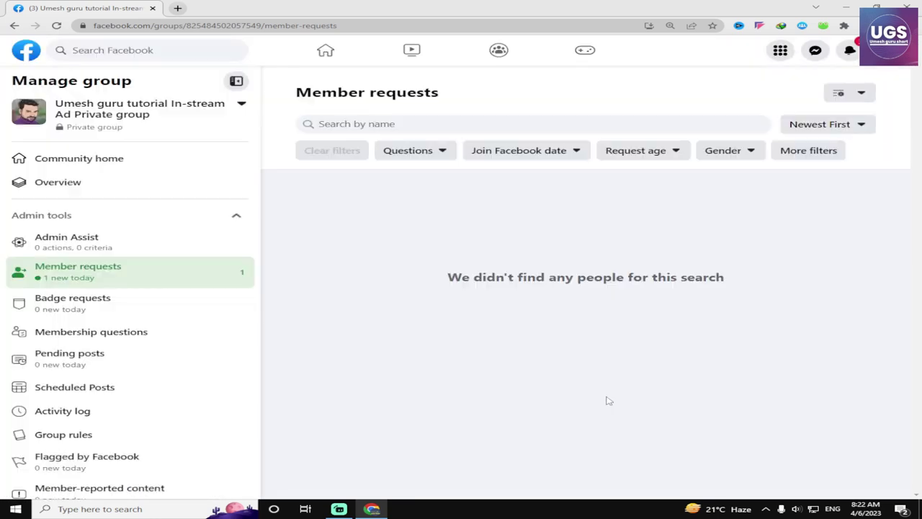
Return to the group's community home and look over its header and About section
left_click(144, 161)
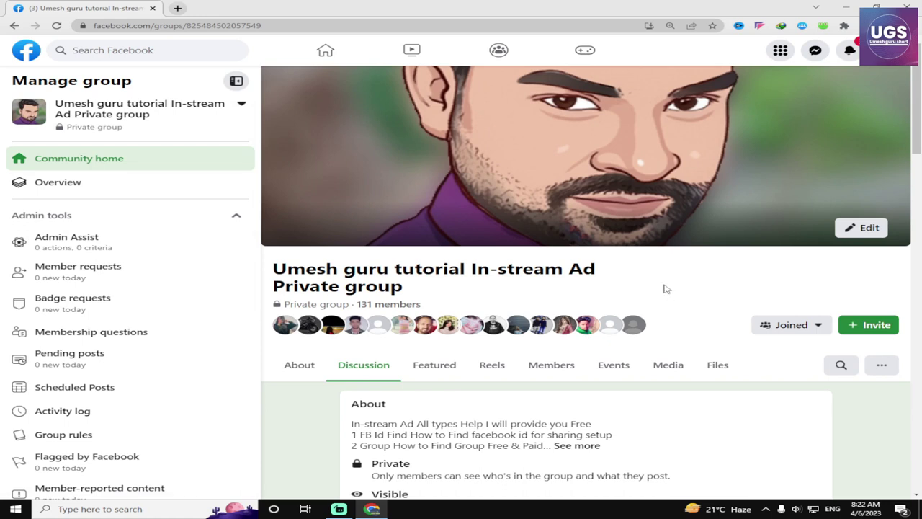
scroll(666, 289, "down", 3)
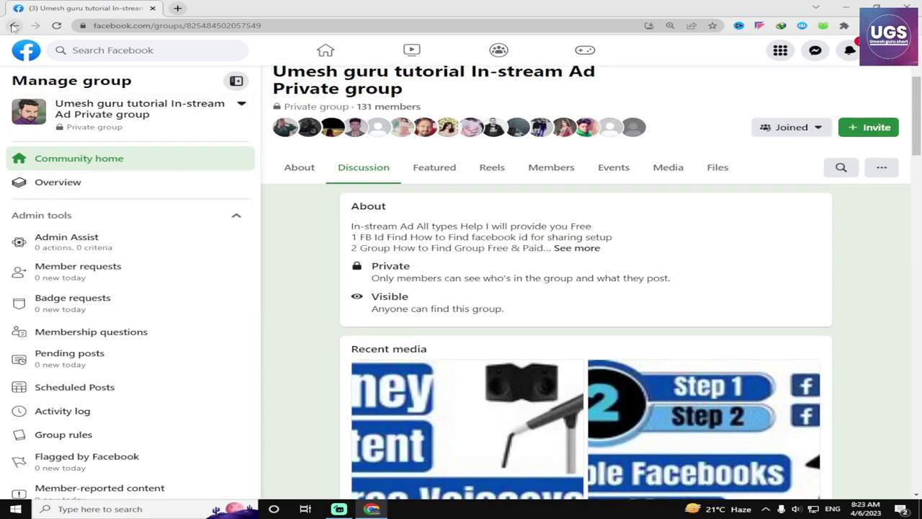
scroll(543, 280, "up", 3)
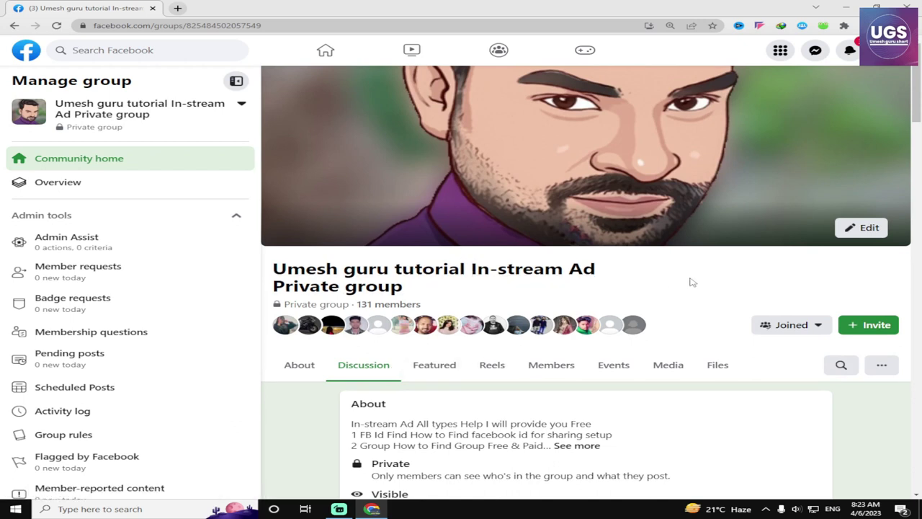
scroll(689, 281, "down", 2)
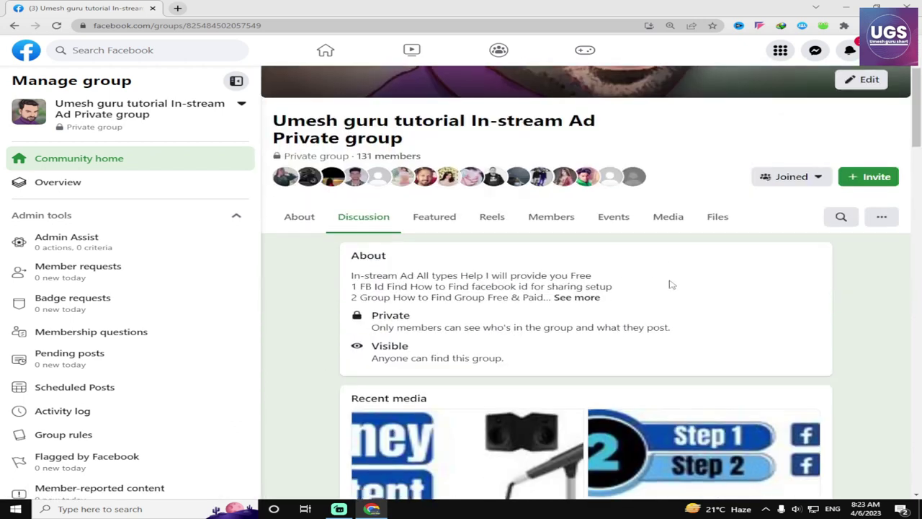
Open the group's featured posts and examine the 100k high reach group text file and the private WhatsApp group link post
left_click(454, 220)
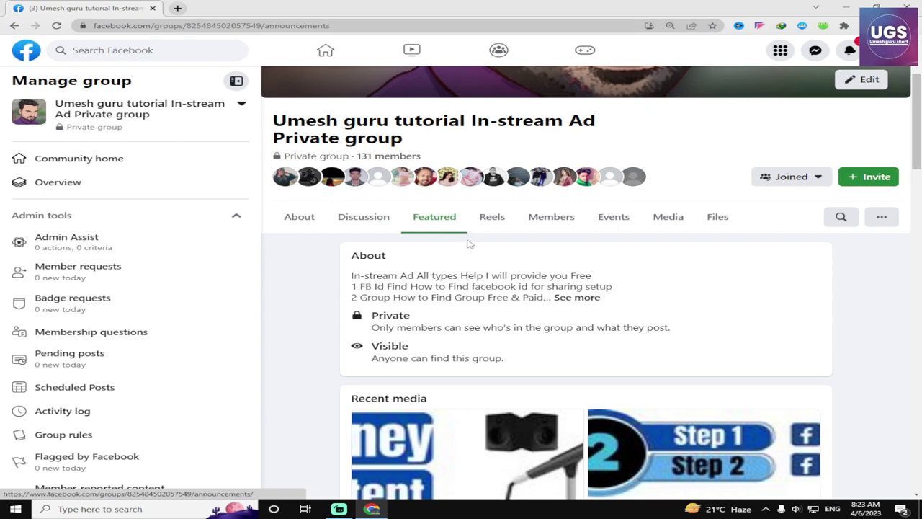
scroll(467, 243, "down", 5)
scroll(469, 243, "down", 2)
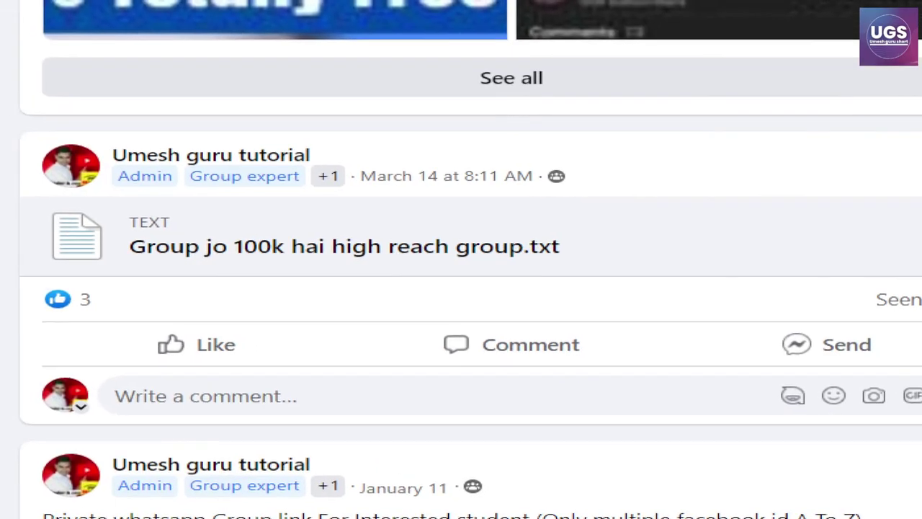
left_click_drag(592, 228, 872, 146)
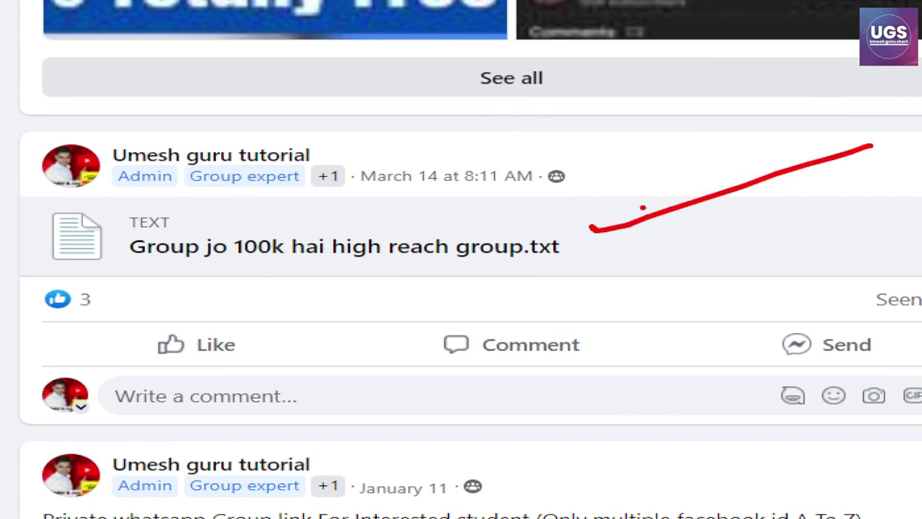
left_click_drag(548, 200, 921, 180)
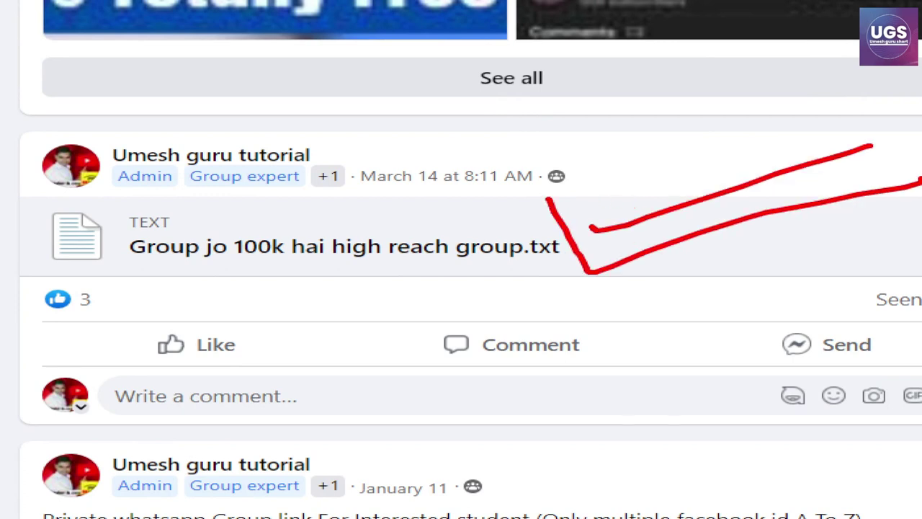
scroll(721, 280, "down", 3)
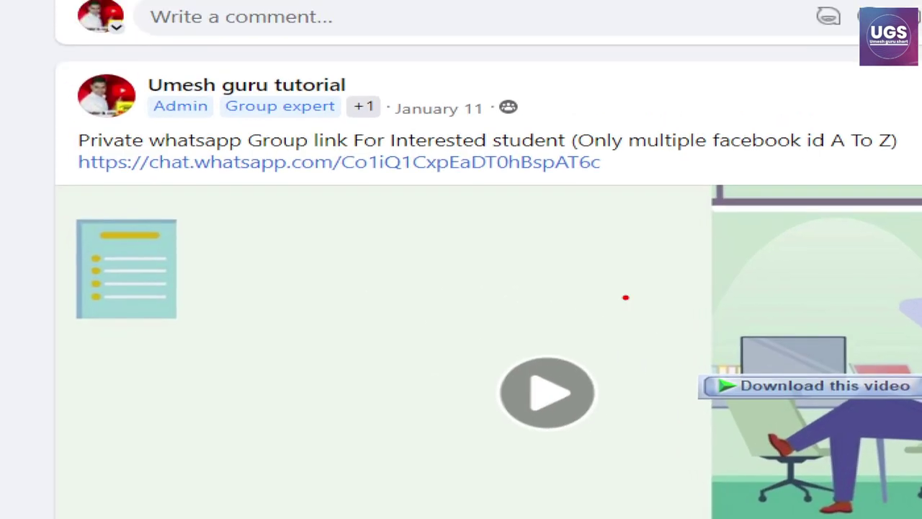
mouse_move(624, 297)
left_mouse_down()
mouse_move(752, 289)
mouse_move(772, 262)
left_mouse_up()
scroll(810, 227, "down", 2)
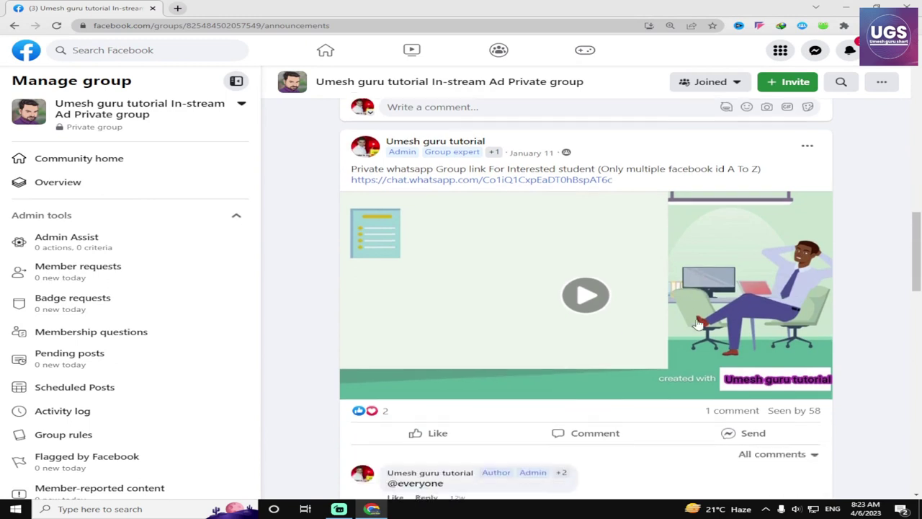
Examine the older featured posts that share the "64 auto approval group list" and "Group List 32" text files
scroll(646, 335, "down", 5)
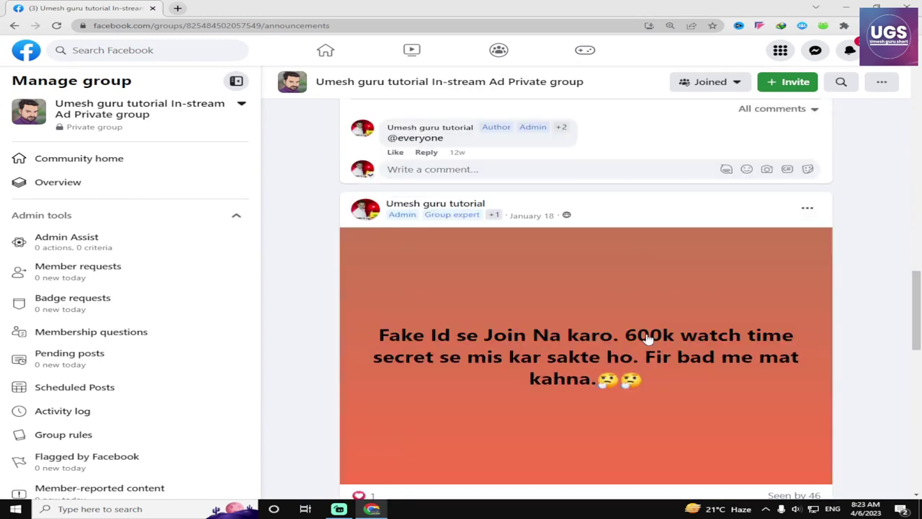
scroll(647, 333, "down", 4)
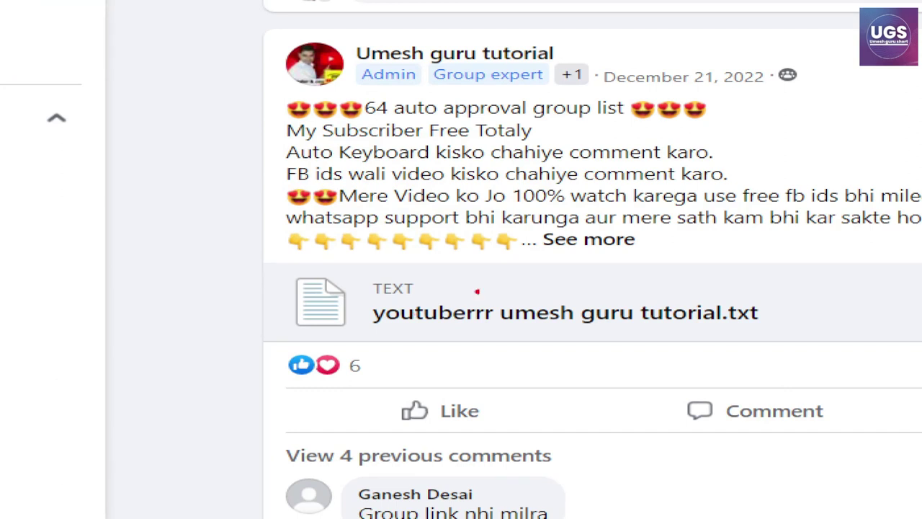
mouse_move(492, 287)
left_mouse_down()
mouse_move(592, 317)
mouse_move(877, 279)
left_mouse_up()
left_click_drag(355, 100, 705, 43)
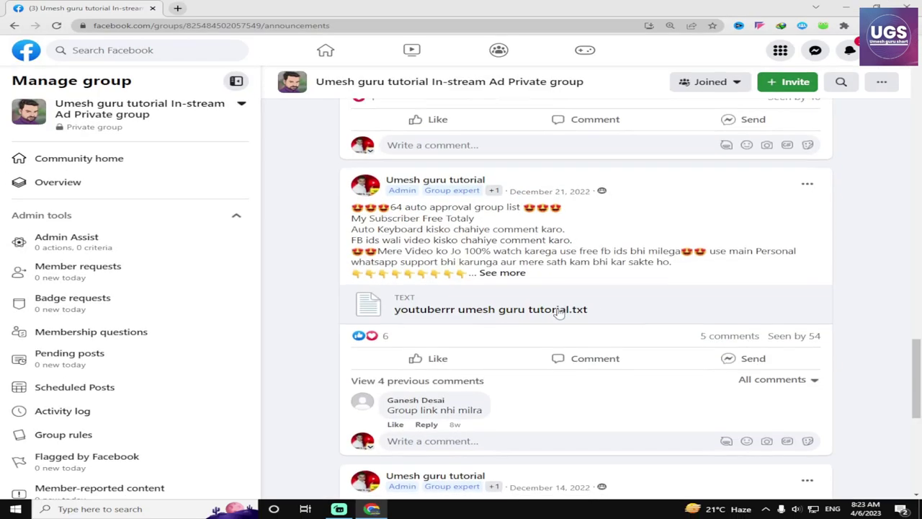
scroll(556, 312, "down", 4)
scroll(556, 312, "down", 3)
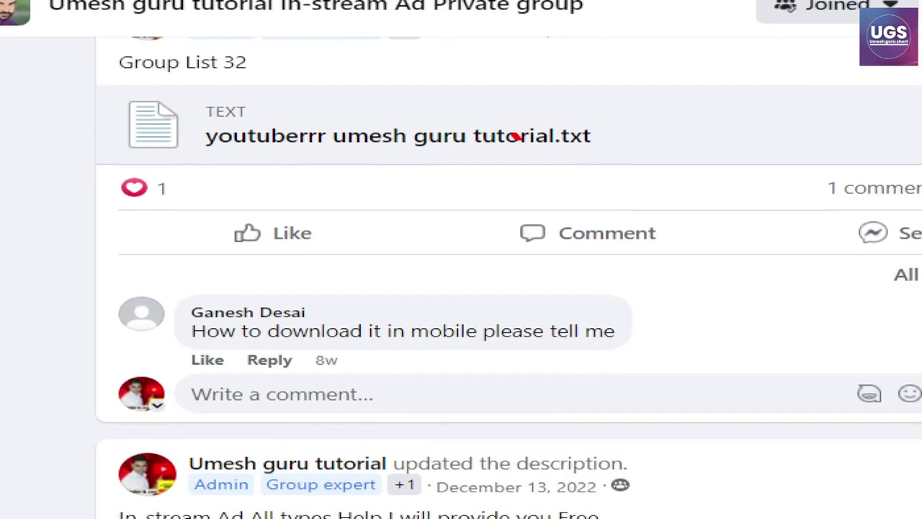
left_click_drag(516, 135, 909, 83)
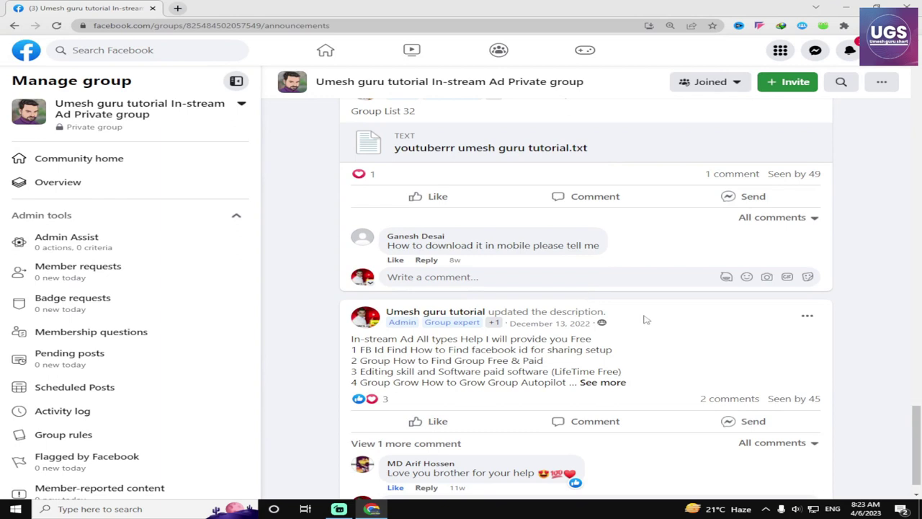
Expand the December 13, 2022 description update post and read its full list of help topics
left_click(602, 382)
scroll(605, 345, "down", 2)
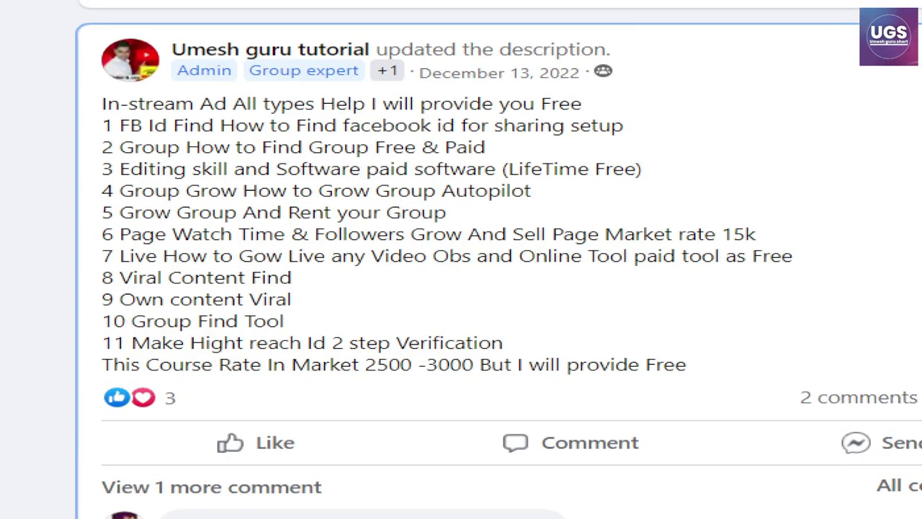
mouse_move(36, 7)
left_mouse_down()
mouse_move(45, 206)
mouse_move(126, 440)
mouse_move(919, 3)
mouse_move(1, 3)
left_mouse_up()
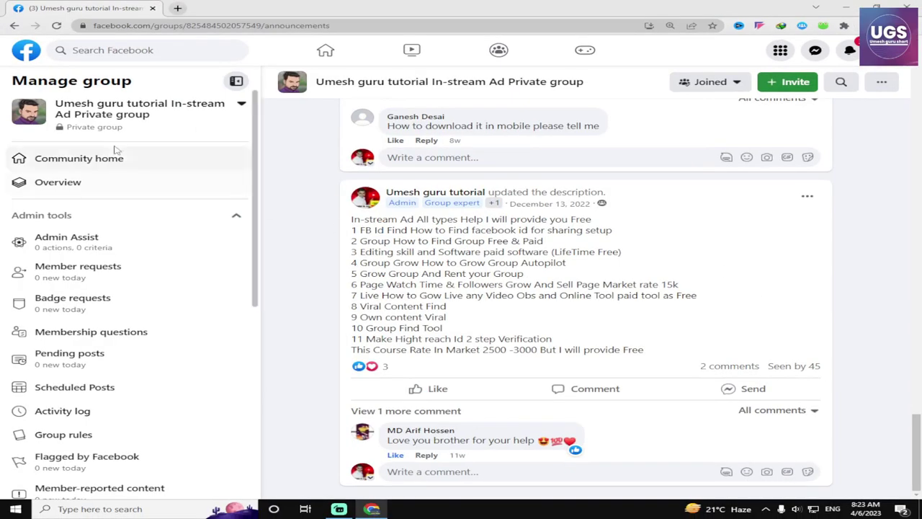
Leave the group for the Facebook home feed and open the page's own profile
left_click(15, 26)
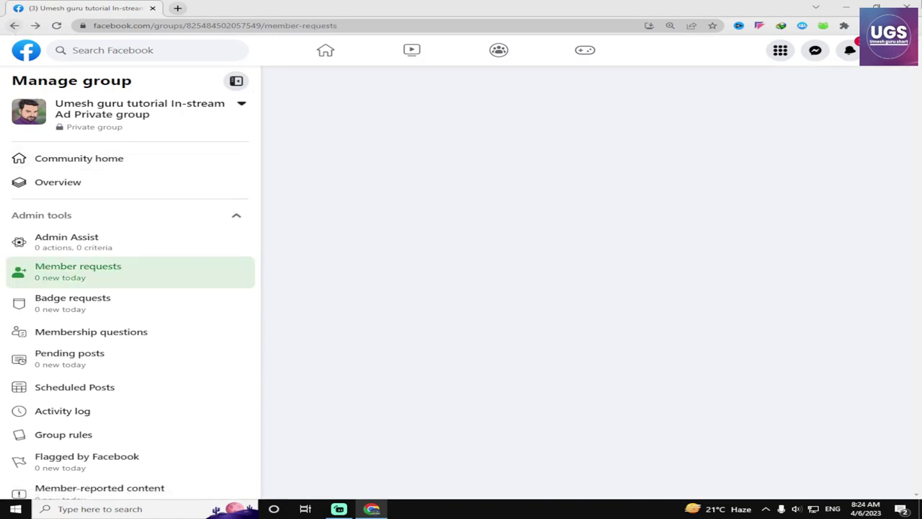
left_click(338, 57)
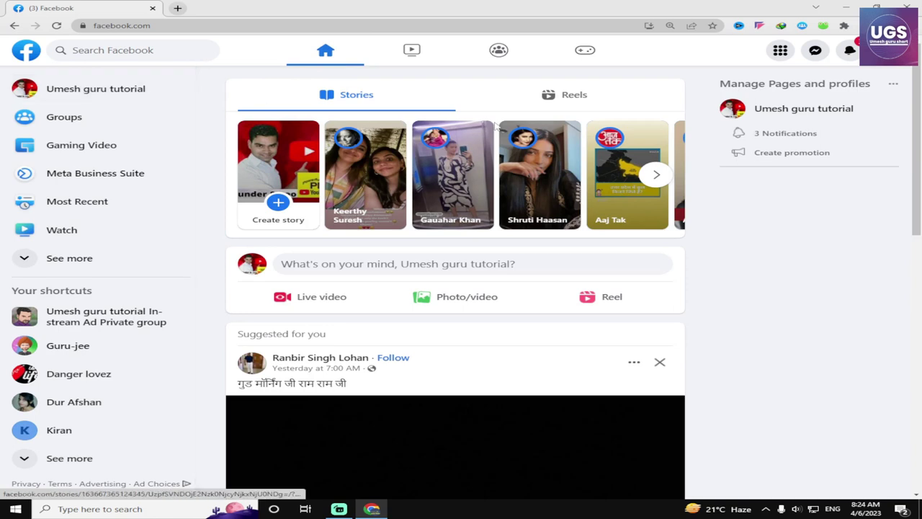
left_click(87, 94)
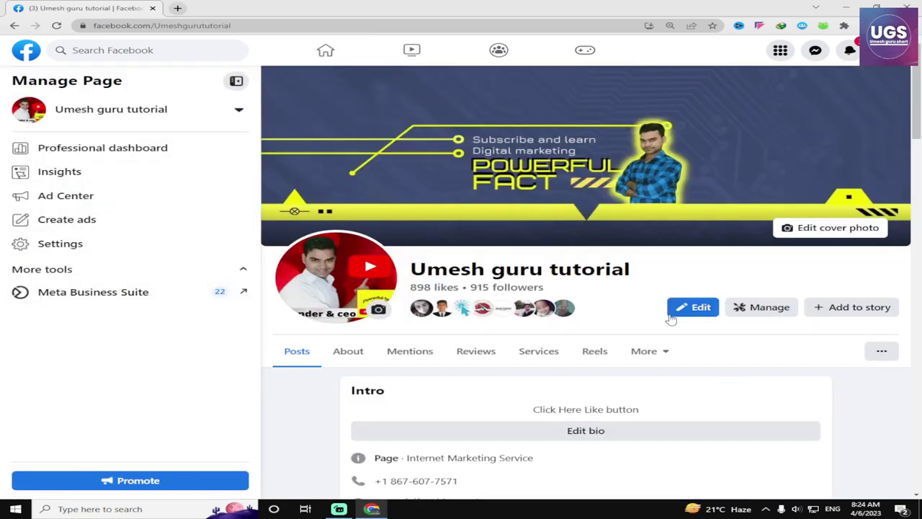
Show the page's Videos section and visit Creator Studio from it
scroll(860, 333, "down", 2)
scroll(861, 336, "up", 2)
scroll(861, 336, "down", 1)
scroll(860, 336, "up", 1)
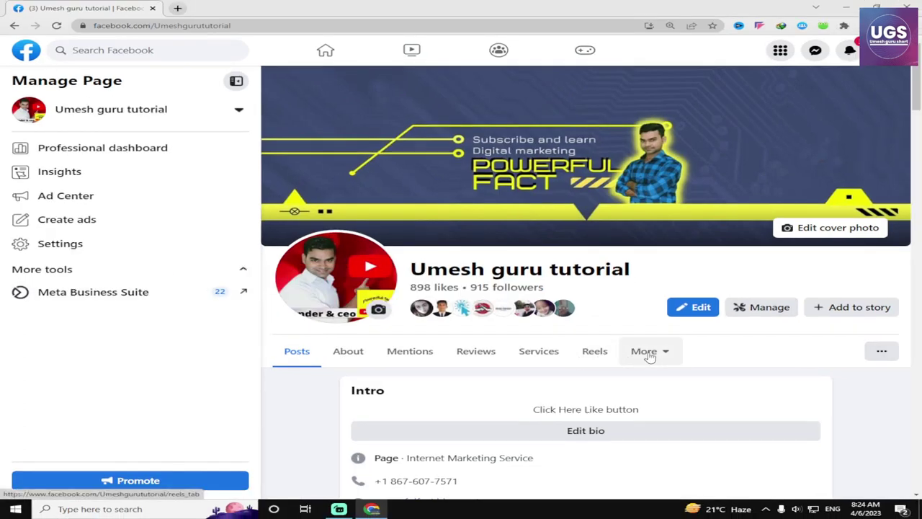
left_click(646, 353)
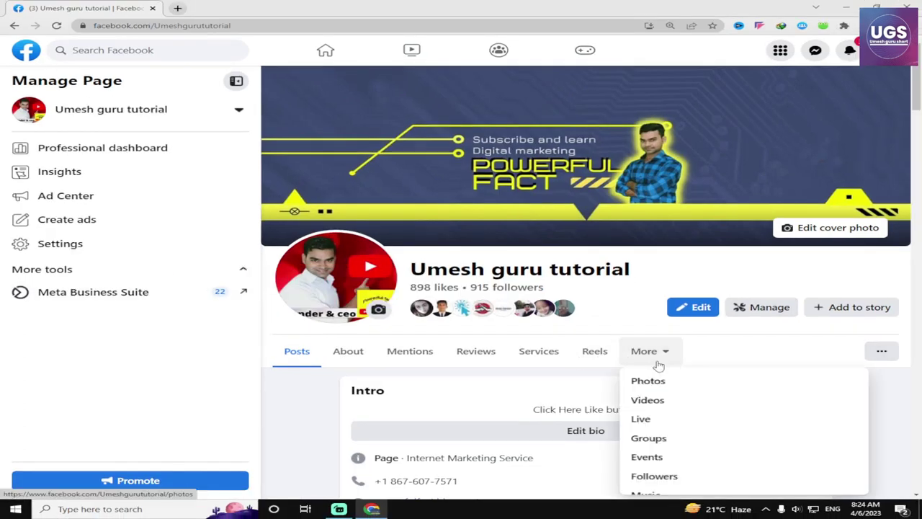
left_click(667, 398)
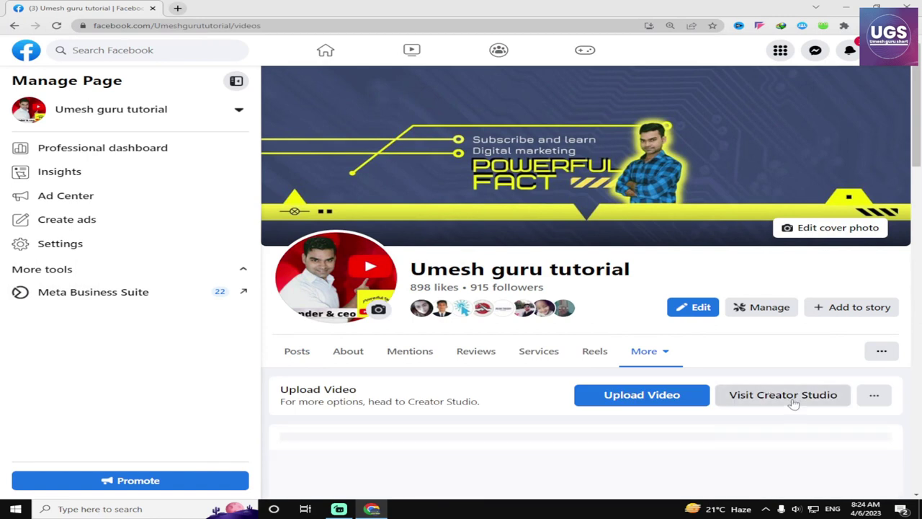
left_click(789, 397)
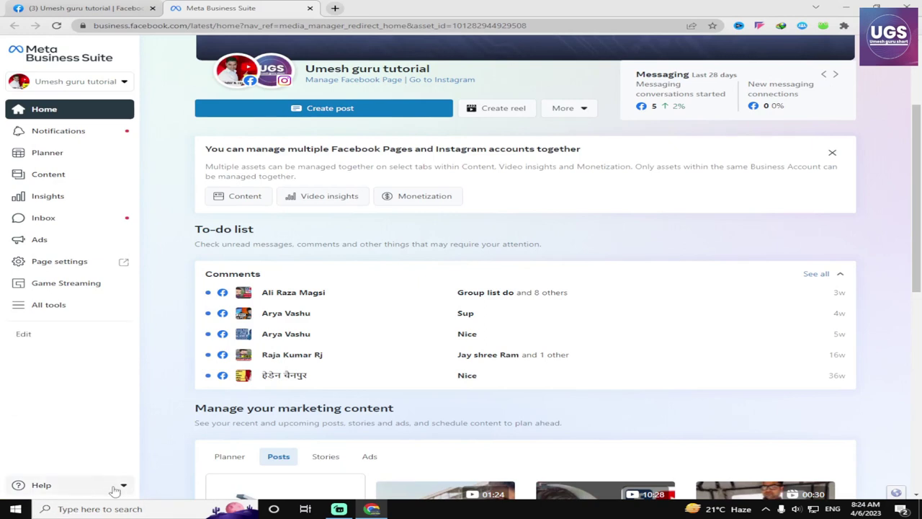
Switch back from Meta Business Suite to Creator Studio and dismiss the notice about creator tools moving
left_click(113, 489)
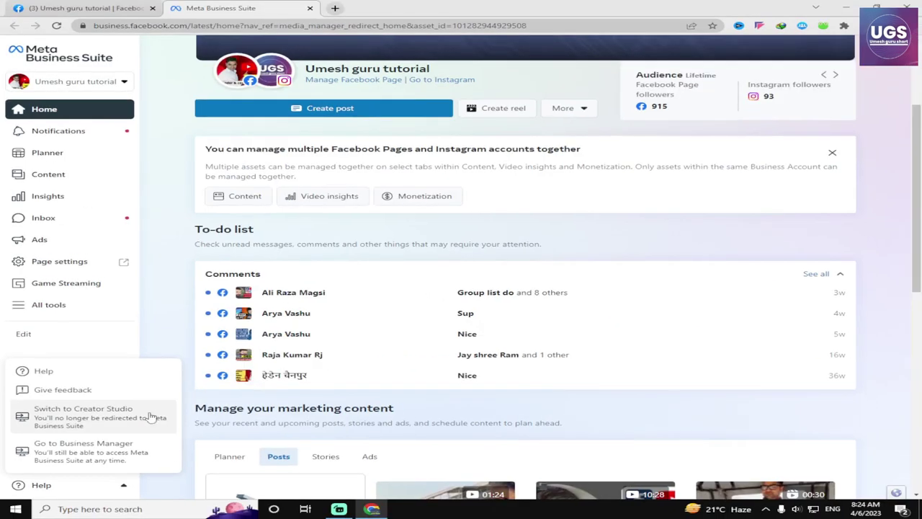
left_click(249, 399)
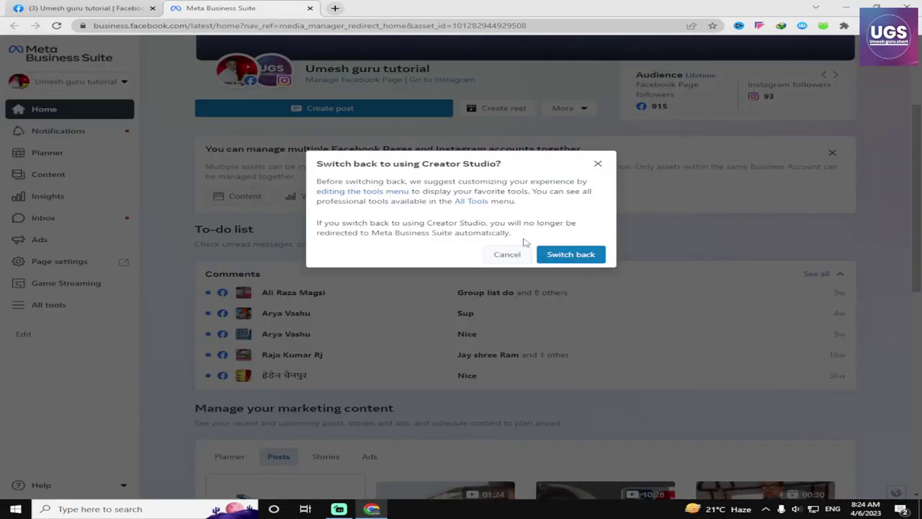
left_click(572, 255)
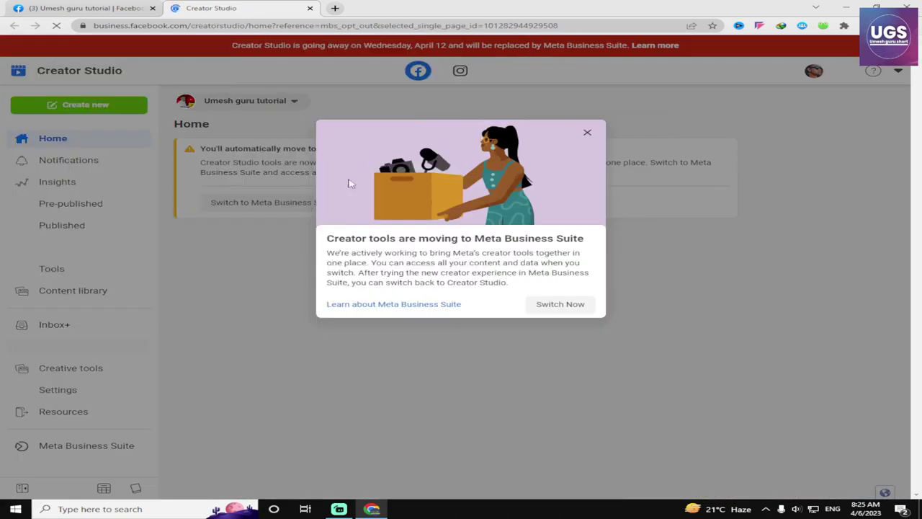
left_click(587, 137)
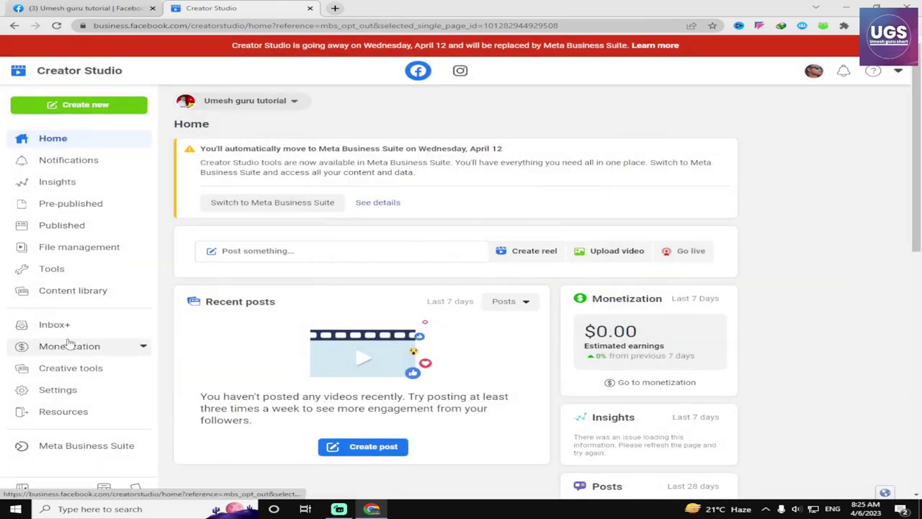
Review the page's monetization eligibility, including the In-Stream Ads for On-Demand criteria, and return to the Creator Studio home
left_click(69, 346)
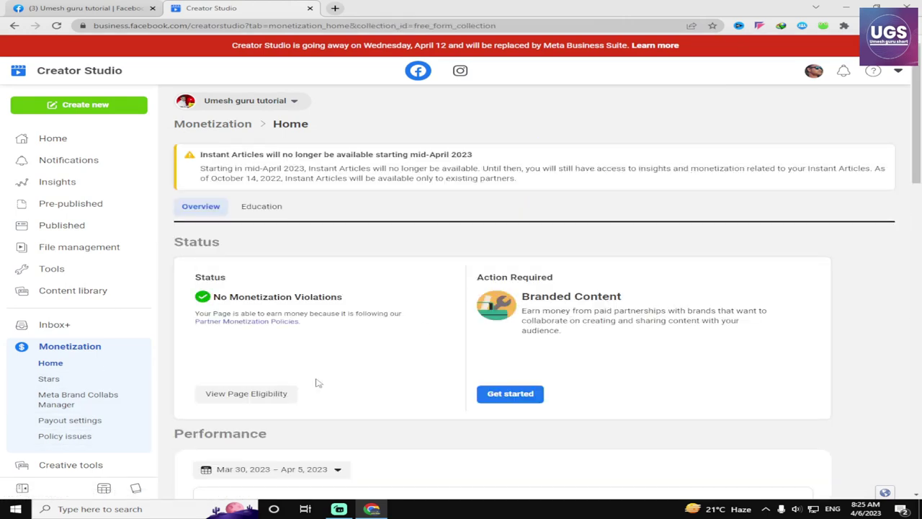
left_click(280, 401)
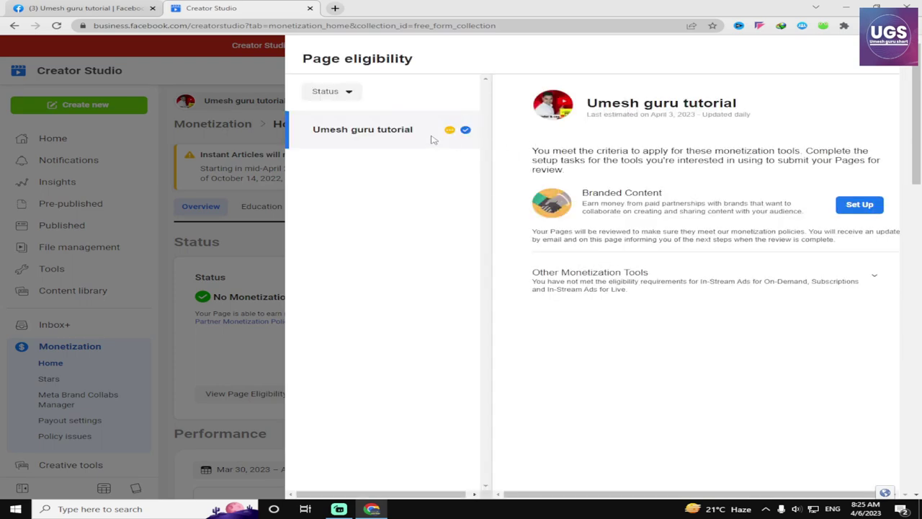
left_click(877, 276)
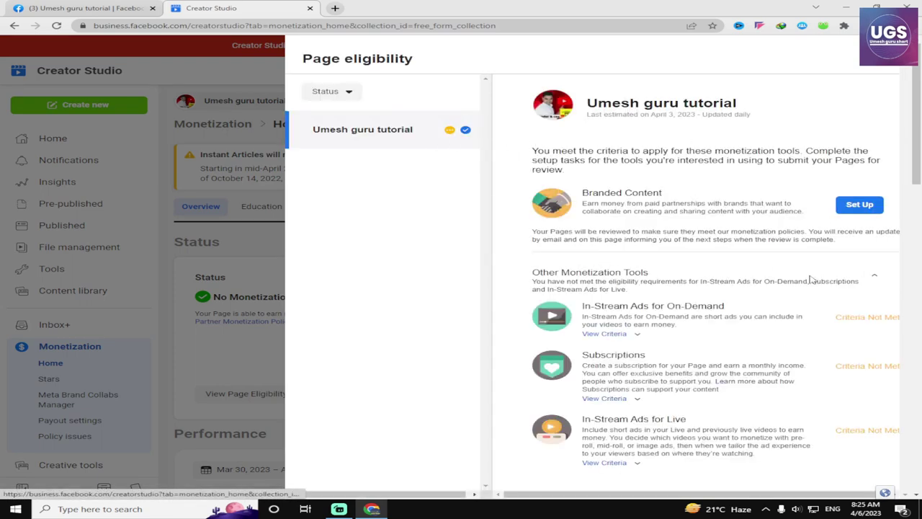
left_click(613, 335)
scroll(709, 340, "down", 2)
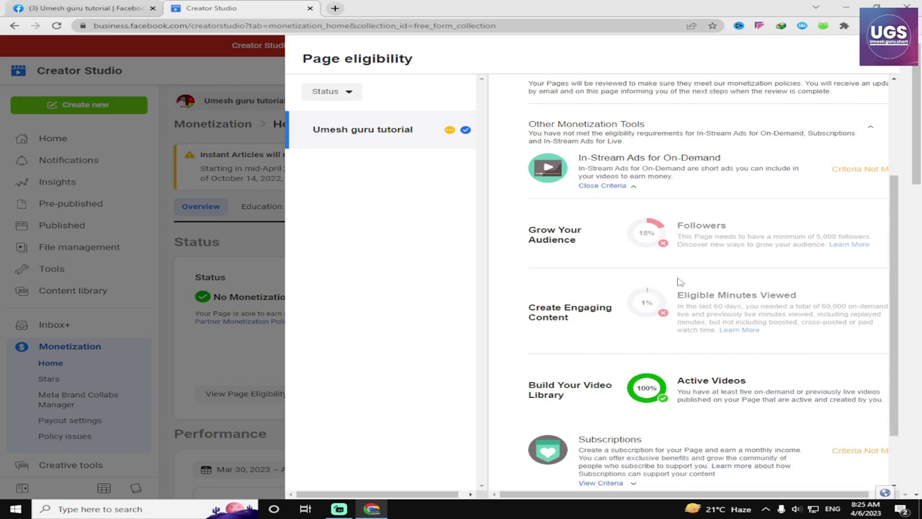
left_click(210, 218)
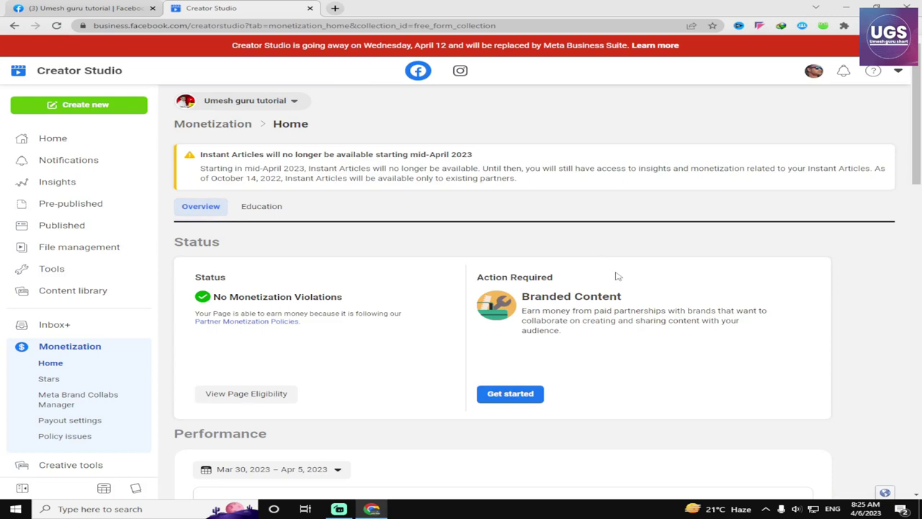
left_click(109, 148)
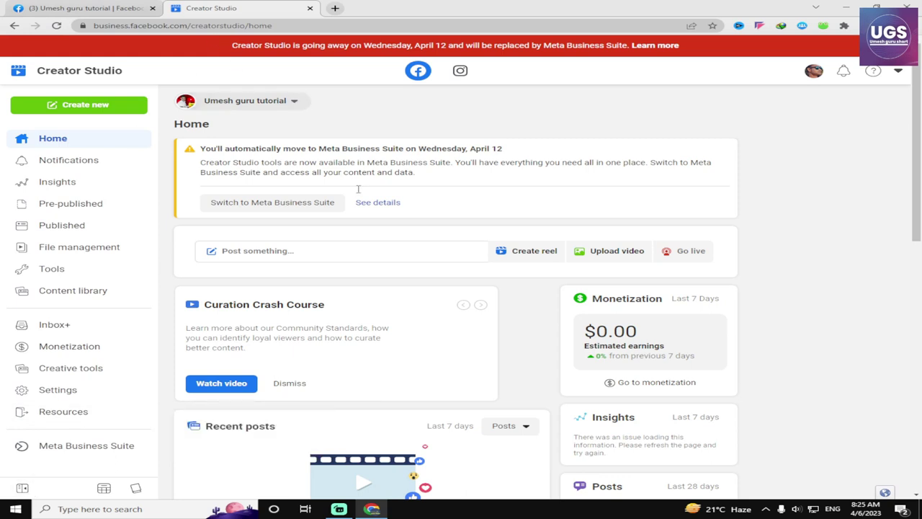
Open Meta Business Suite from the Facebook page and close the Creator Studio browser tab
left_click(65, 13)
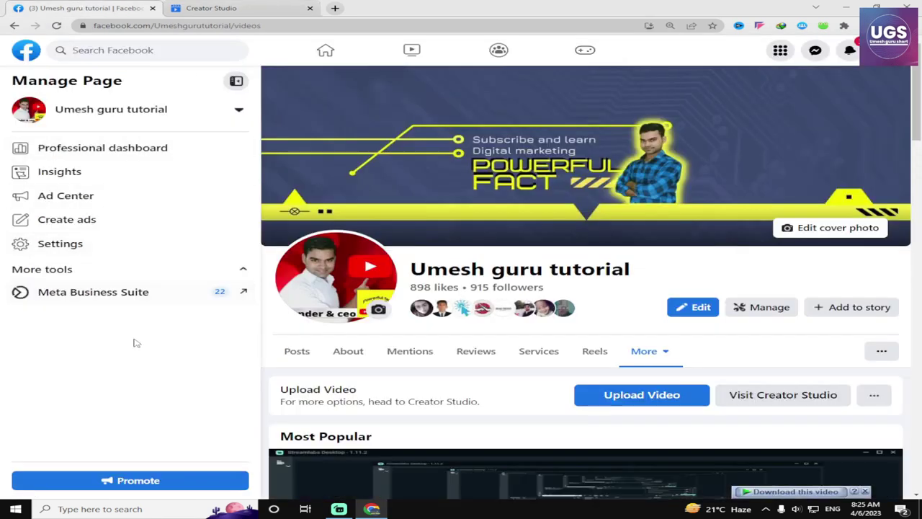
left_click(137, 292)
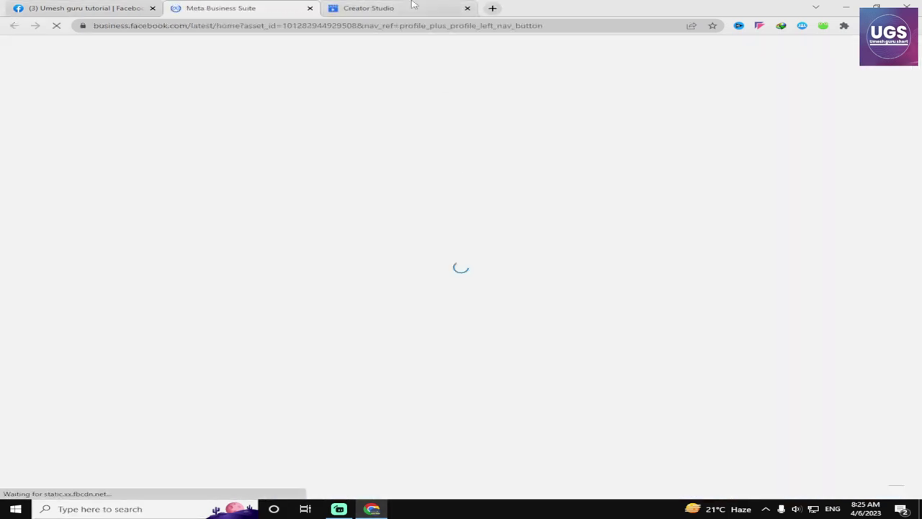
left_click(414, 6)
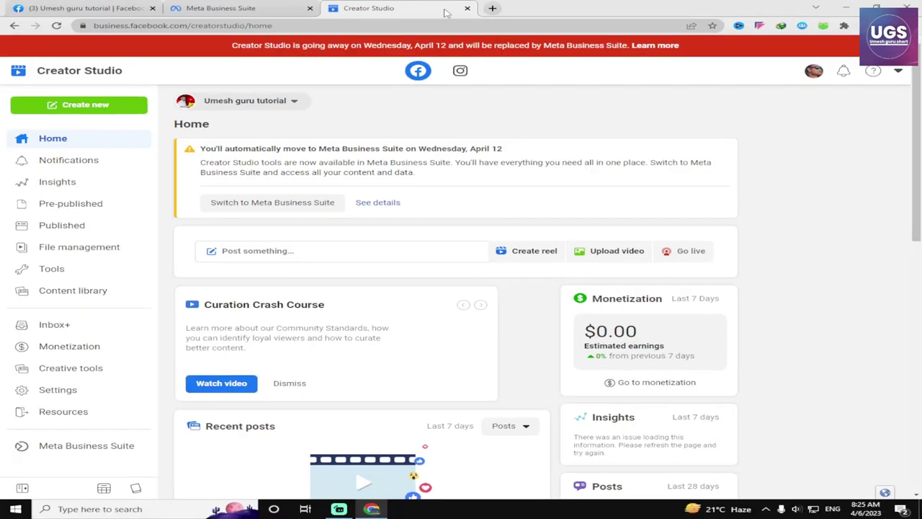
left_click(468, 8)
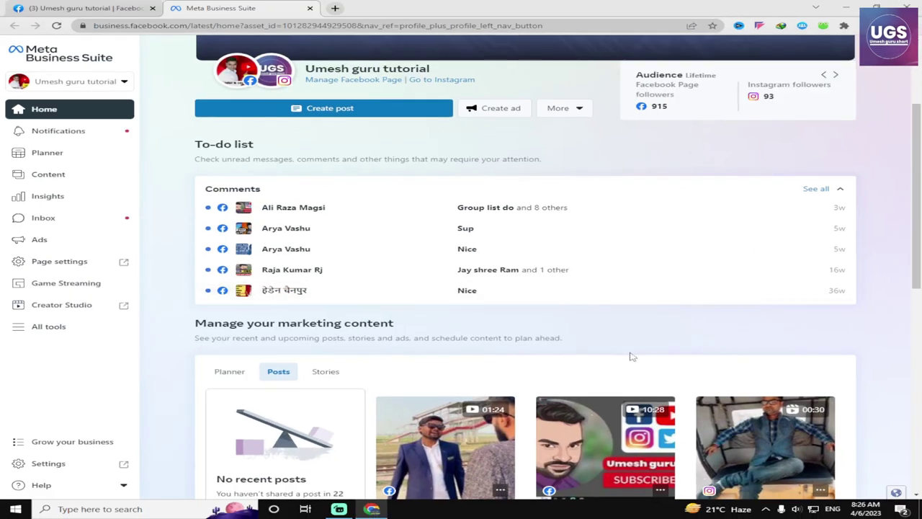
Start a new post with the Post video across Pages option and look over its media, title, description and thumbnail fields
scroll(643, 347, "up", 3)
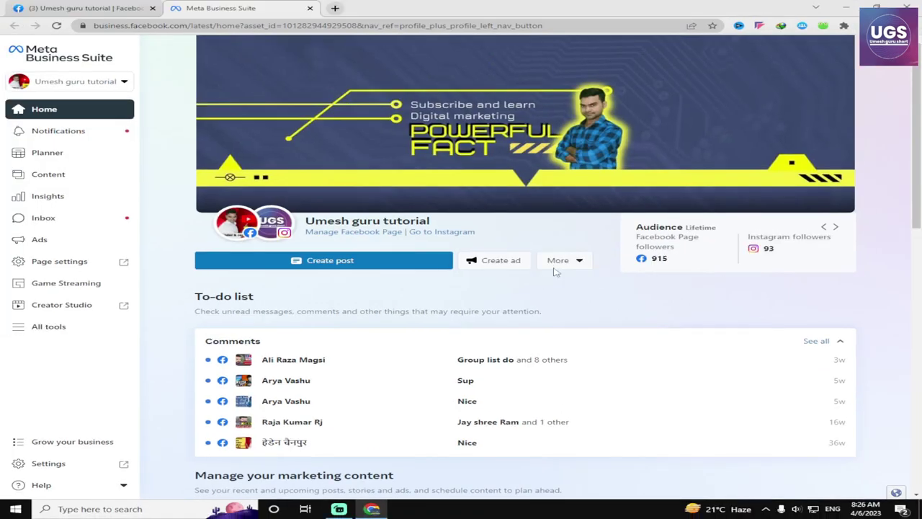
left_click(567, 260)
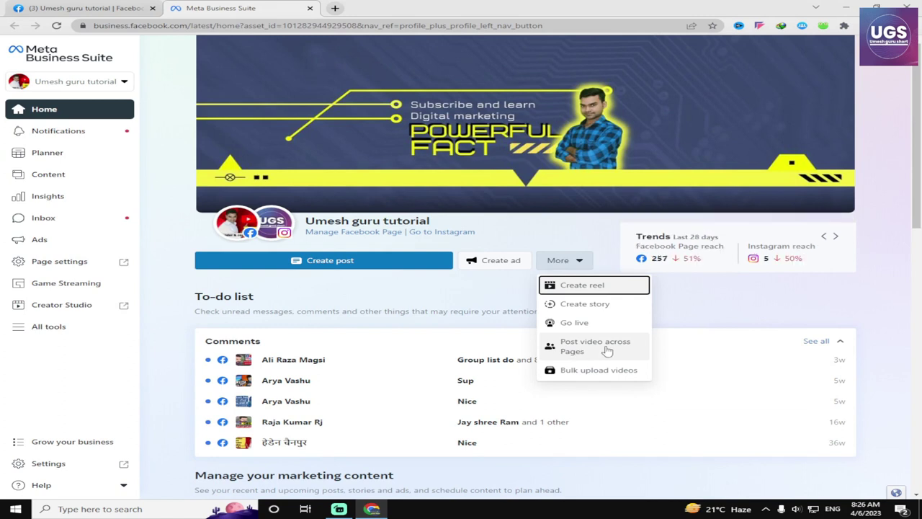
left_click(581, 351)
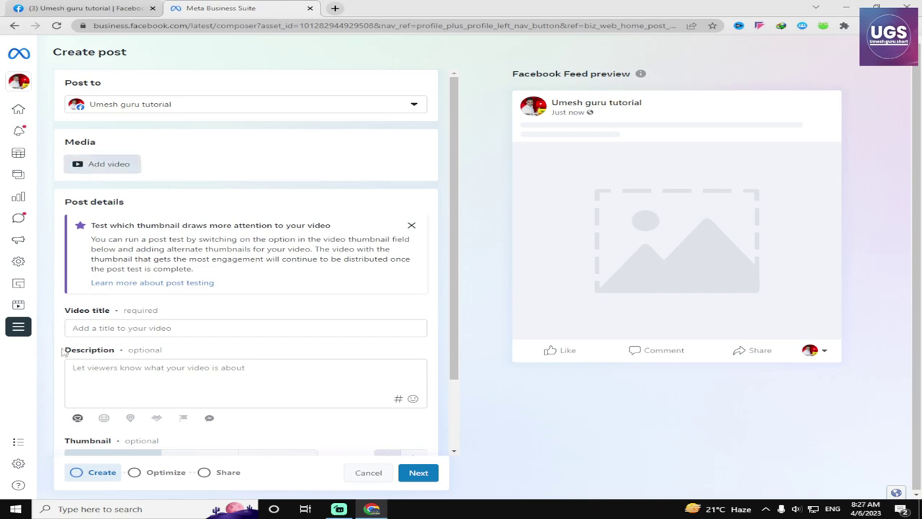
scroll(121, 328, "down", 1)
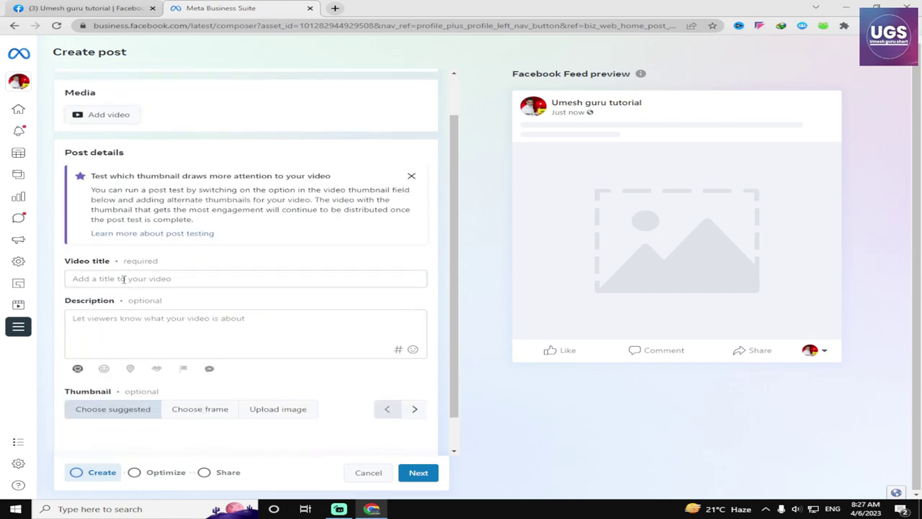
left_click(140, 335)
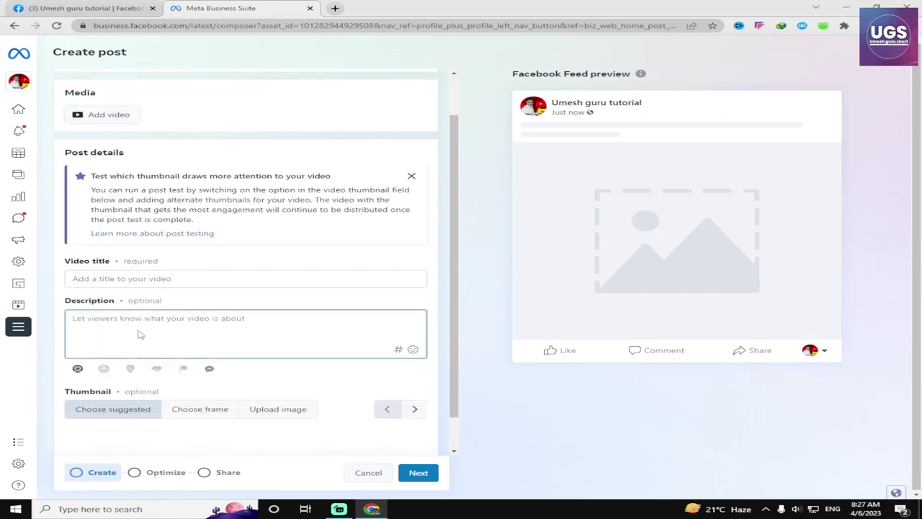
scroll(148, 403, "down", 1)
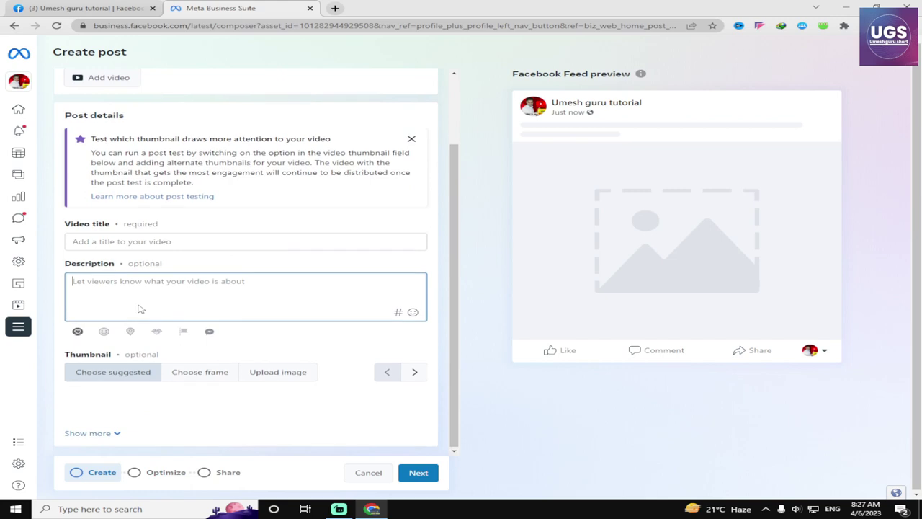
scroll(295, 258, "up", 2)
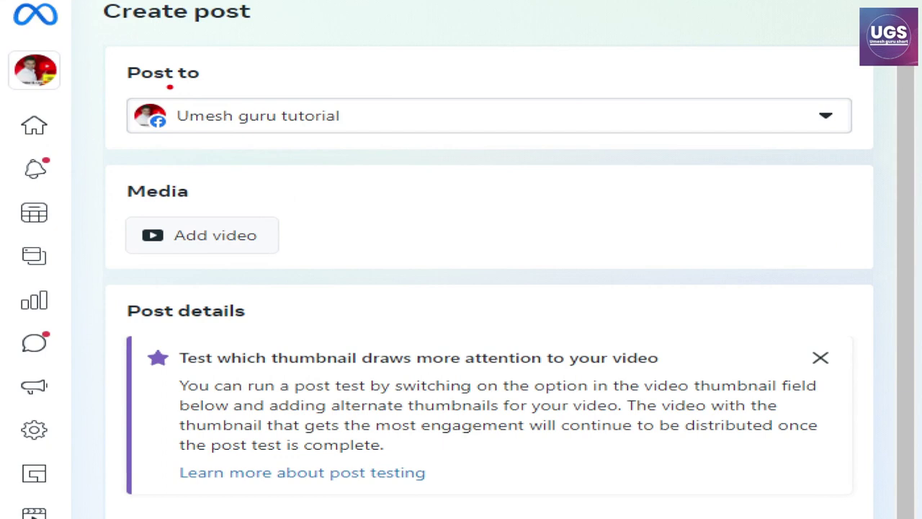
left_click_drag(170, 87, 721, 7)
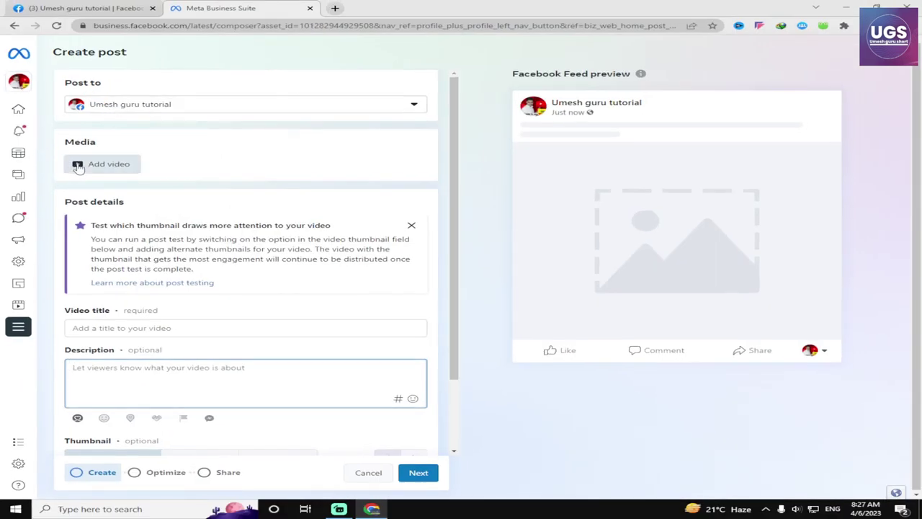
Add the video "loin ling hindi" from the obs recording folder on Local Disk (E:) to the post
left_click(101, 165)
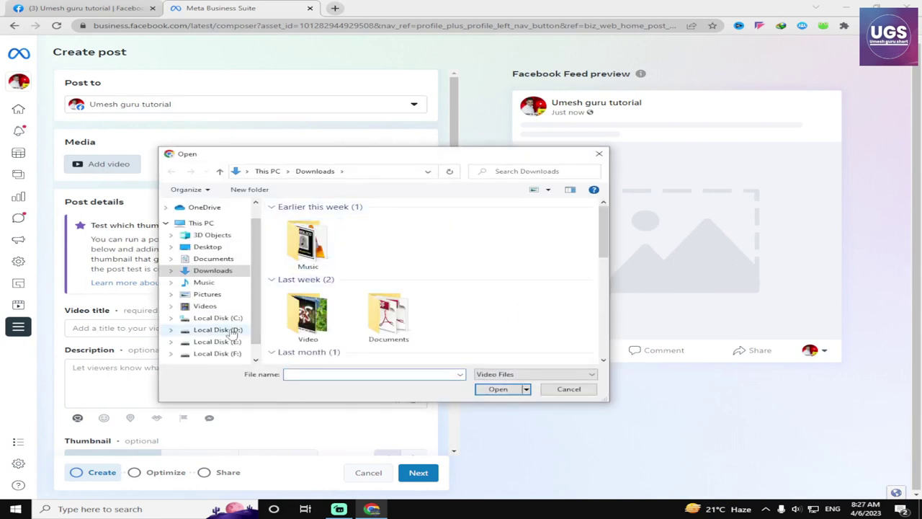
left_click(220, 341)
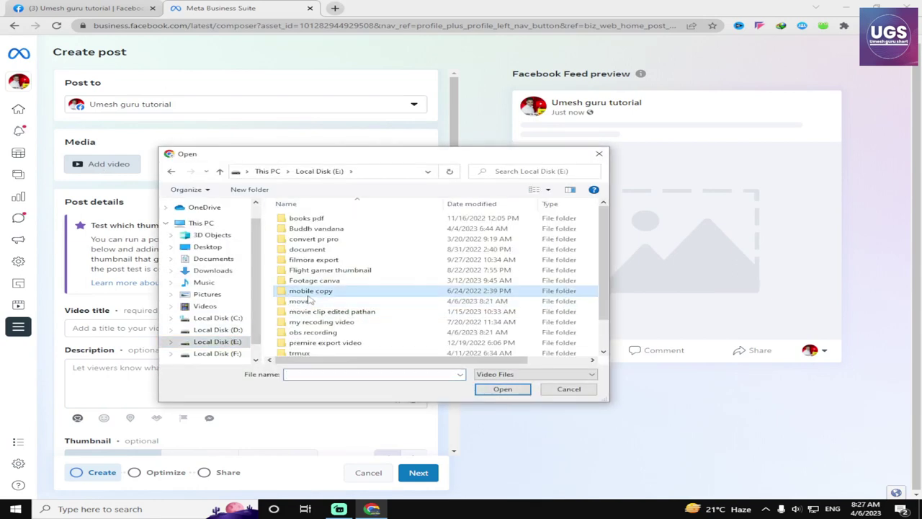
double_click(312, 332)
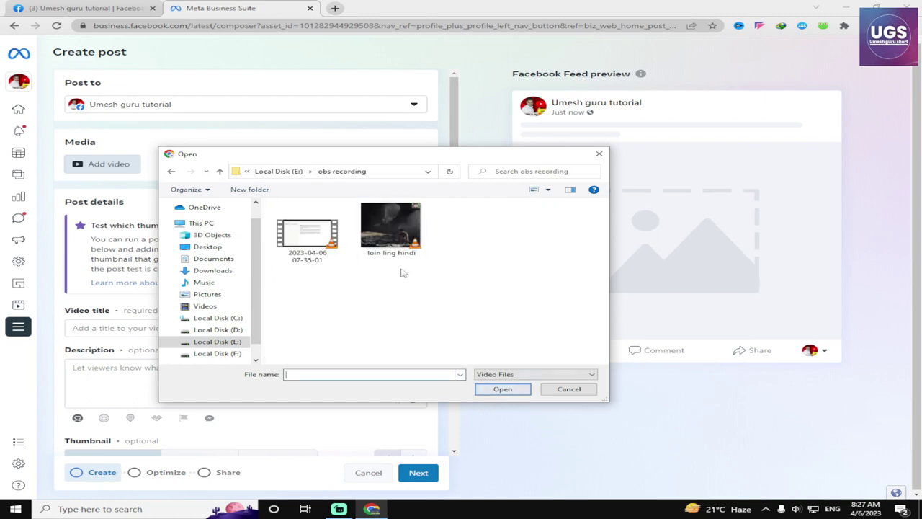
left_click(415, 237)
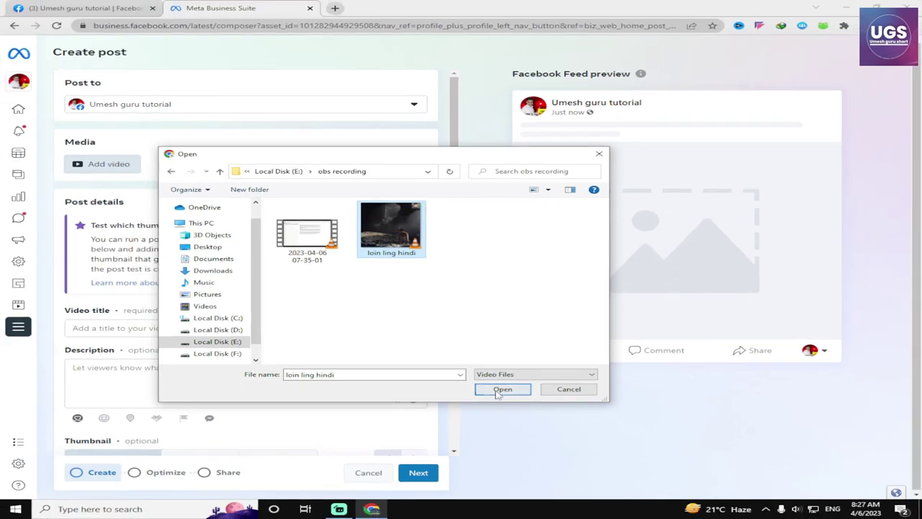
left_click(499, 389)
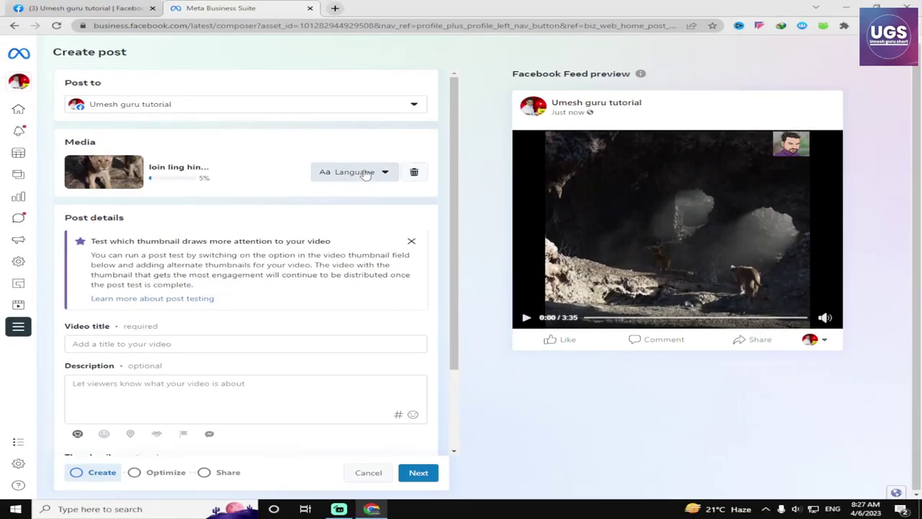
Set the video's language to Hindi and title it "The lion king mufasa Skar Simba"
left_click(373, 171)
left_click(360, 188)
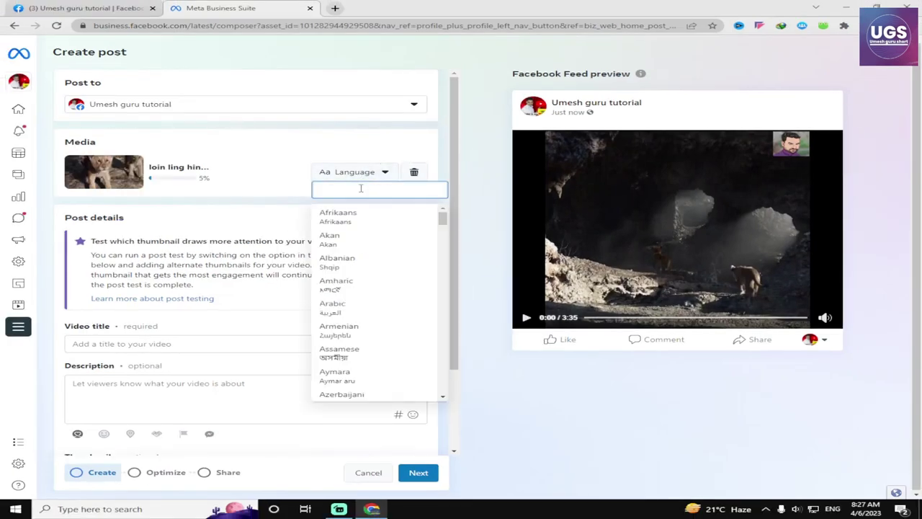
type("hin")
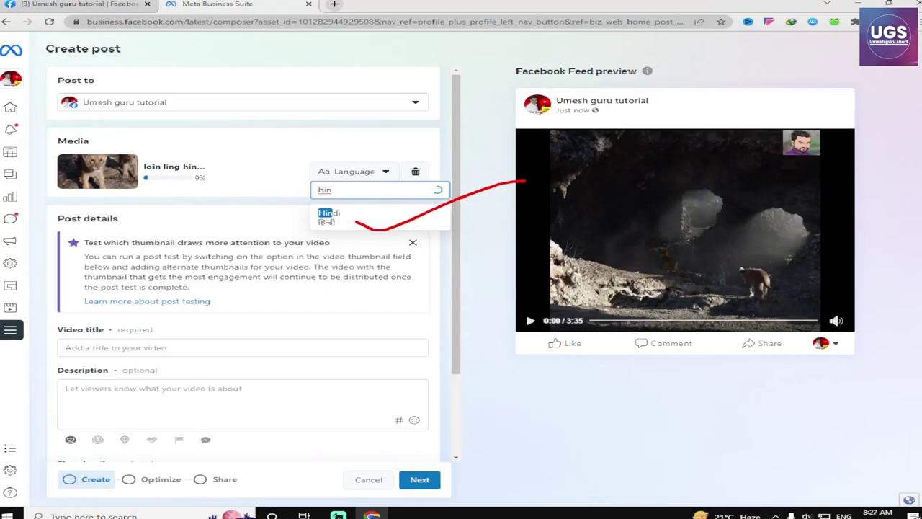
left_click(355, 218)
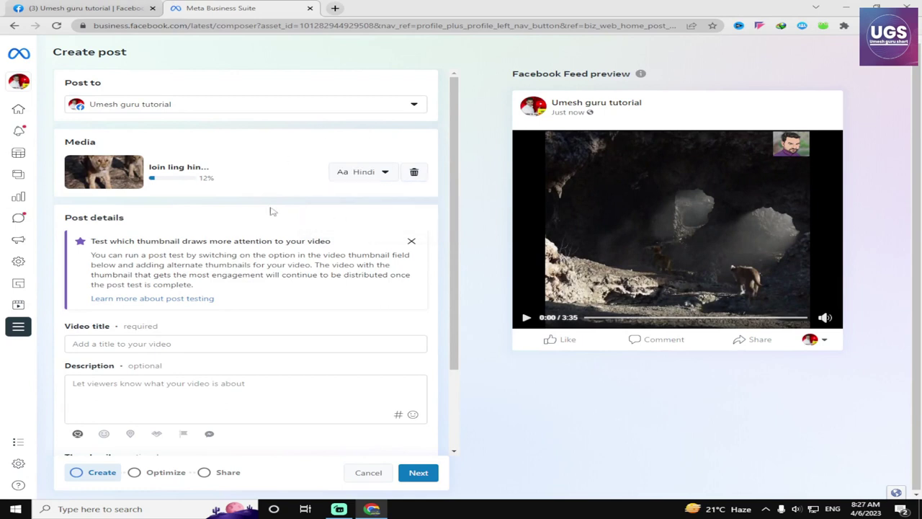
left_click(159, 344)
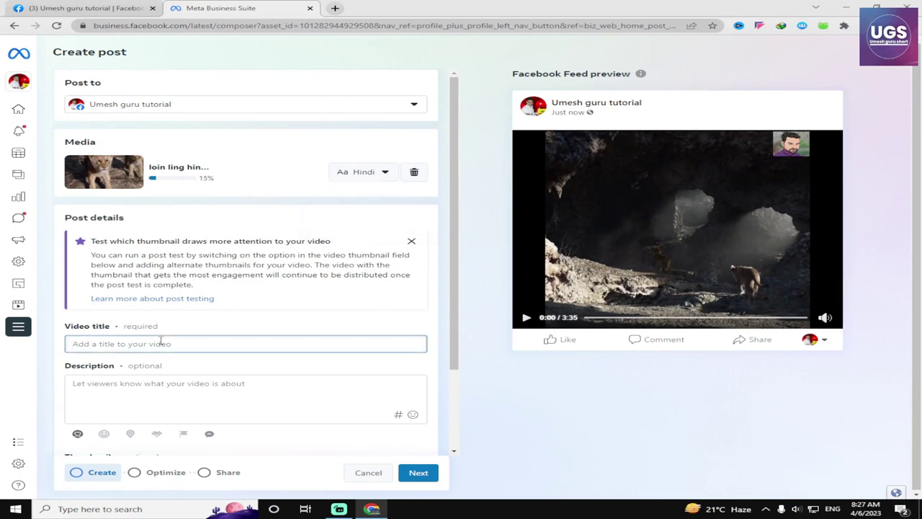
type("The lion king mufasa Skar Simba")
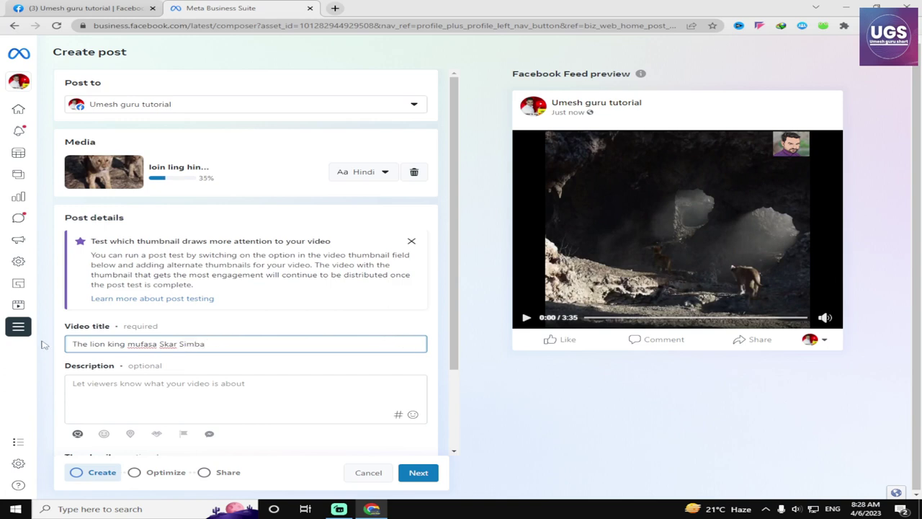
Copy the video title and fill the post's description with many repeated copies of it
key("ctrl+a")
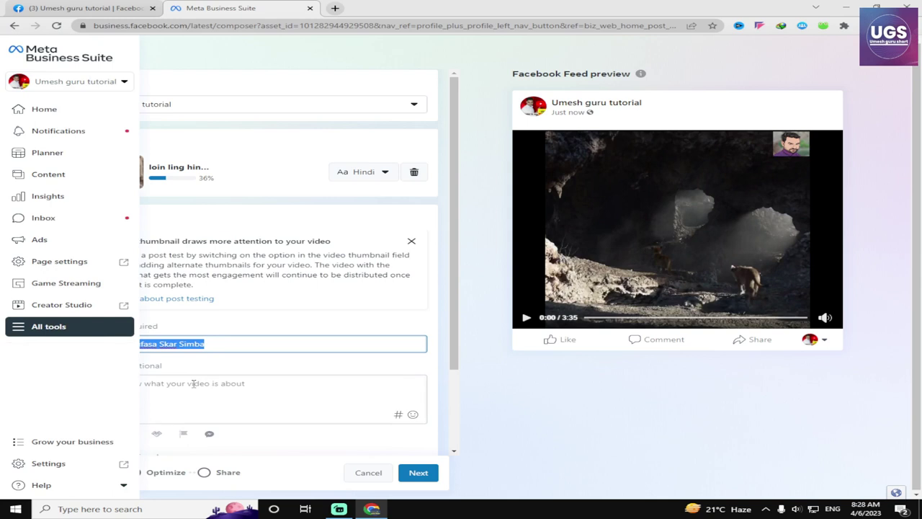
key("ctrl+c")
left_click(193, 383)
key("ctrl+v")
key("ctrl+v")
key("ctrl+v")
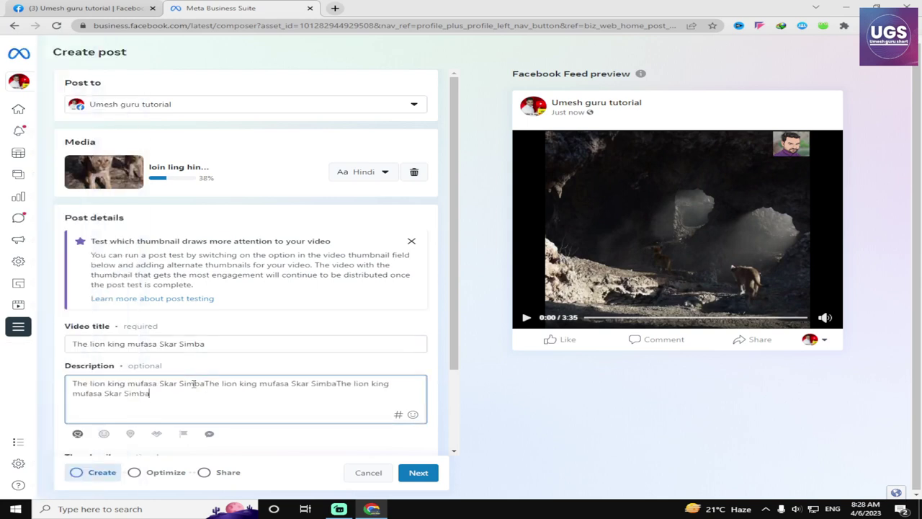
key("ctrl+v")
key("ctrl+v")
key("ctrl+v")
key("ctrl+v")
key("ctrl+v")
key("ctrl+v")
key("ctrl+v")
key("ctrl+v")
key("ctrl+v")
key("ctrl+v")
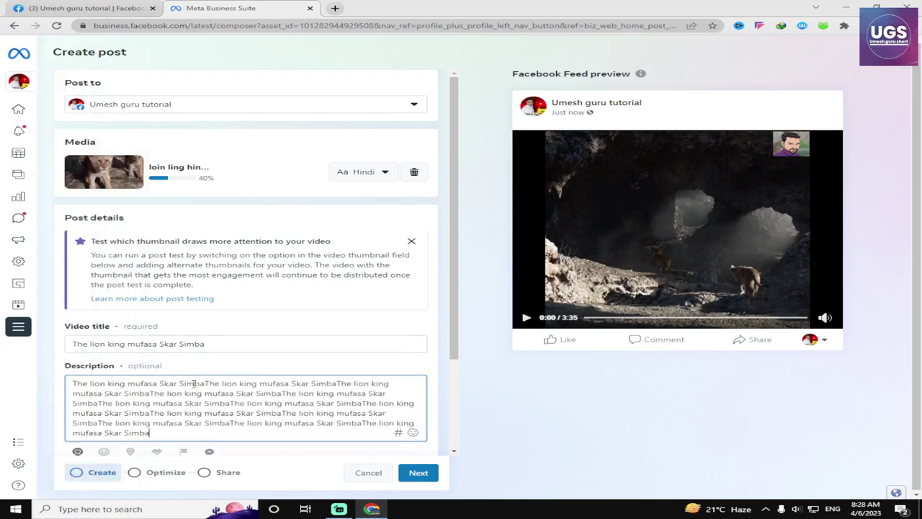
key("ctrl+v")
key("ctrl+v")
key("ctrl+v")
key("ctrl+v")
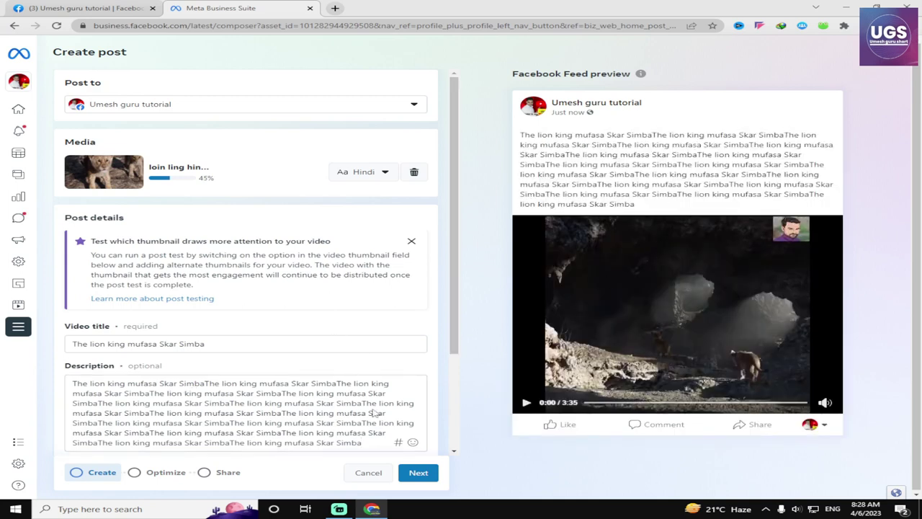
Shorten the description by deleting the trailing repeated text so that it ends in the third line at "The lion king"
left_click_drag(363, 443, 55, 416)
key("BackSpace")
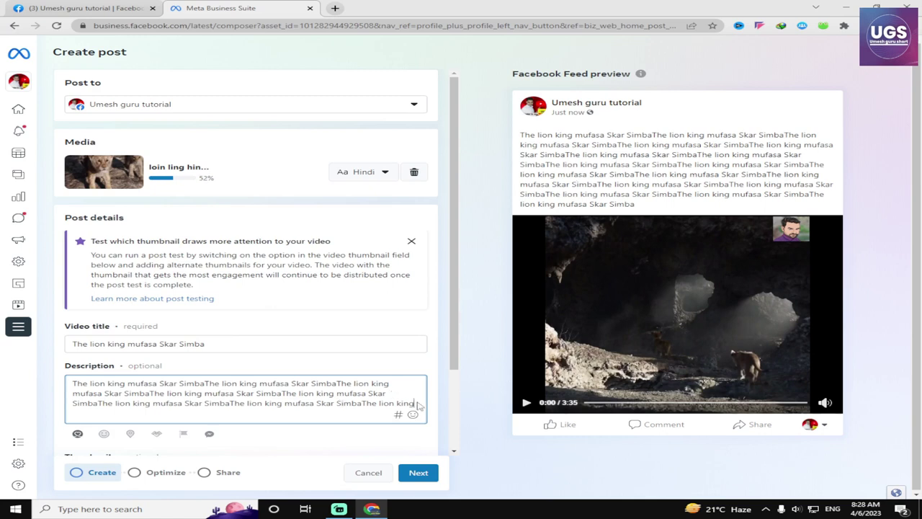
key("ctrl+a")
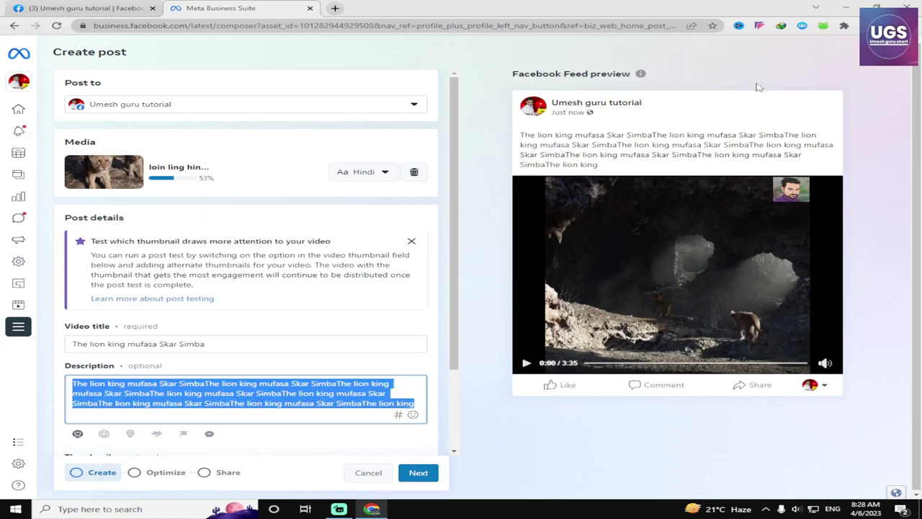
left_click(727, 169)
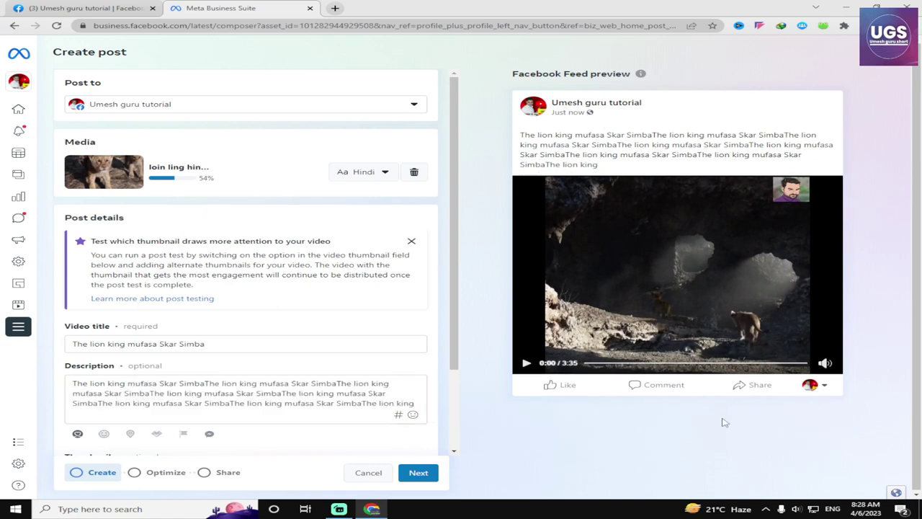
Preview several points of the uploaded video in the feed preview, including 3:03 and 2:41
left_click(664, 365)
left_click(747, 365)
left_click(771, 365)
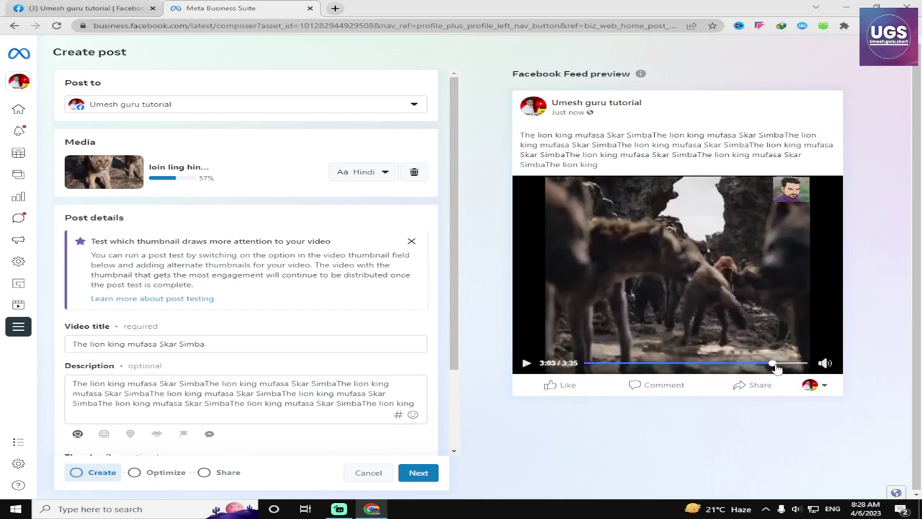
left_click(751, 365)
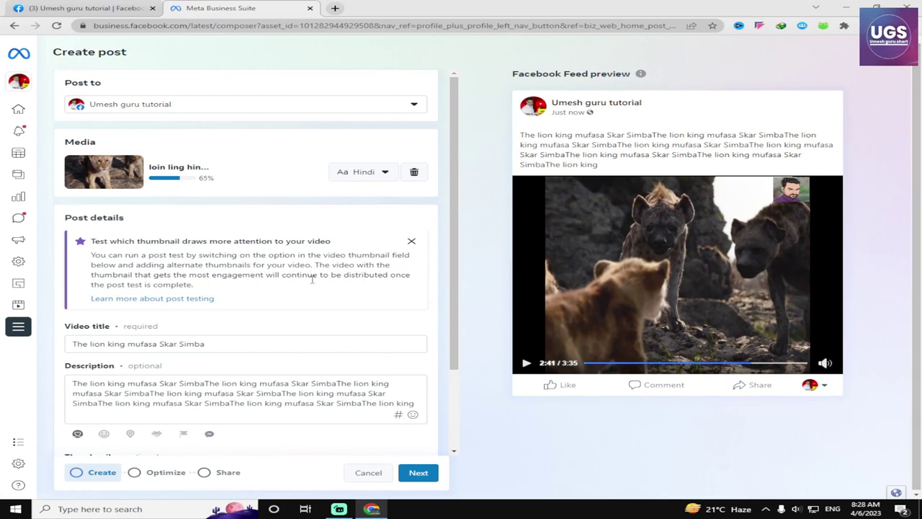
Turn on the optional Game setting in the post details below the thumbnail choices
scroll(148, 393, "down", 1)
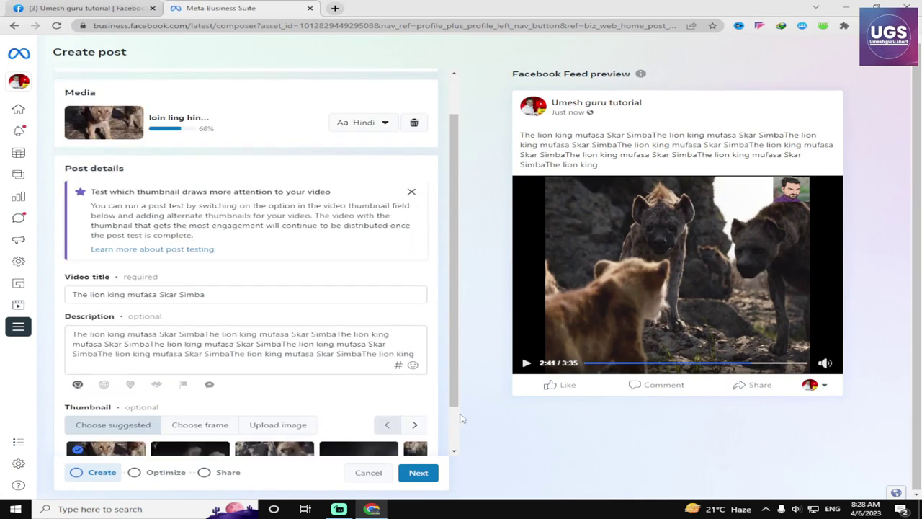
scroll(435, 403, "down", 1)
scroll(435, 403, "down", 1)
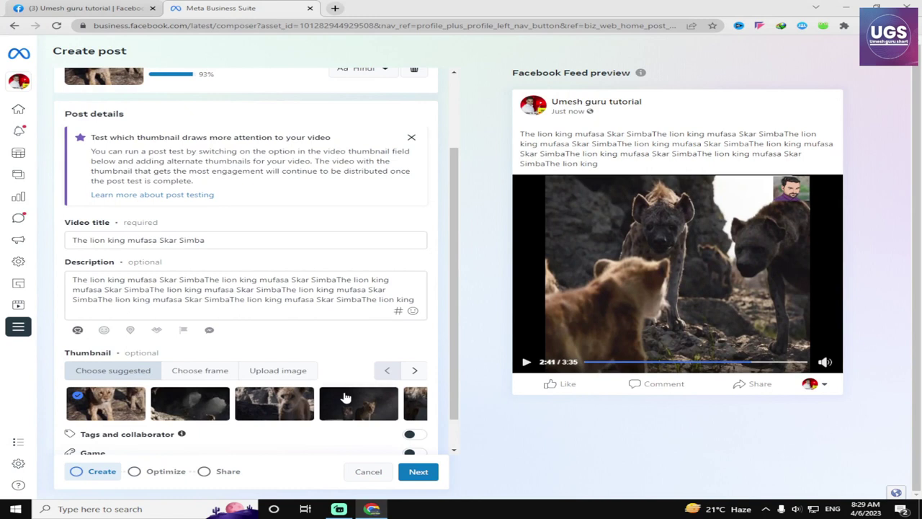
scroll(345, 397, "down", 1)
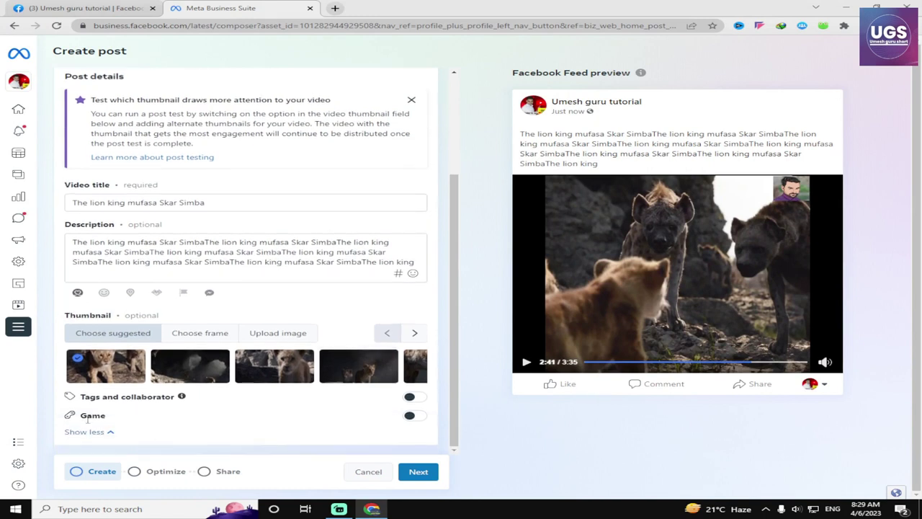
left_click(415, 417)
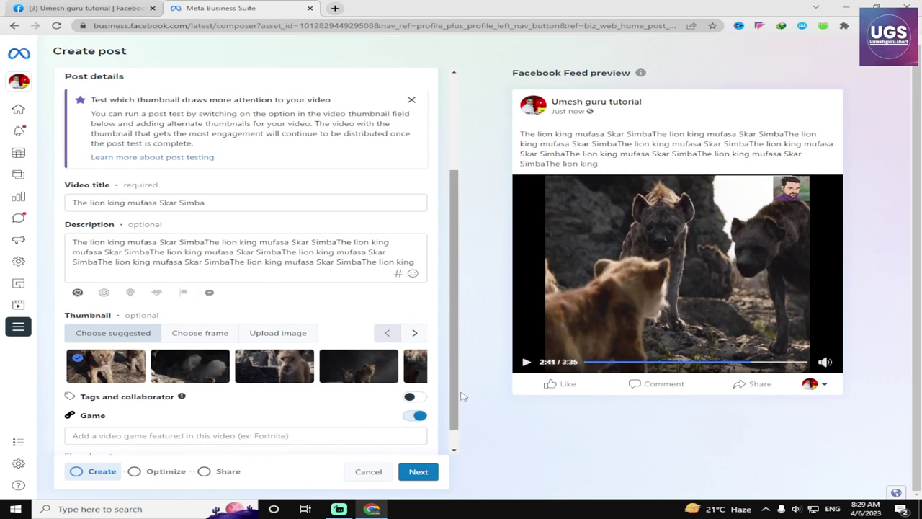
left_click_drag(454, 403, 453, 472)
scroll(379, 445, "down", 1)
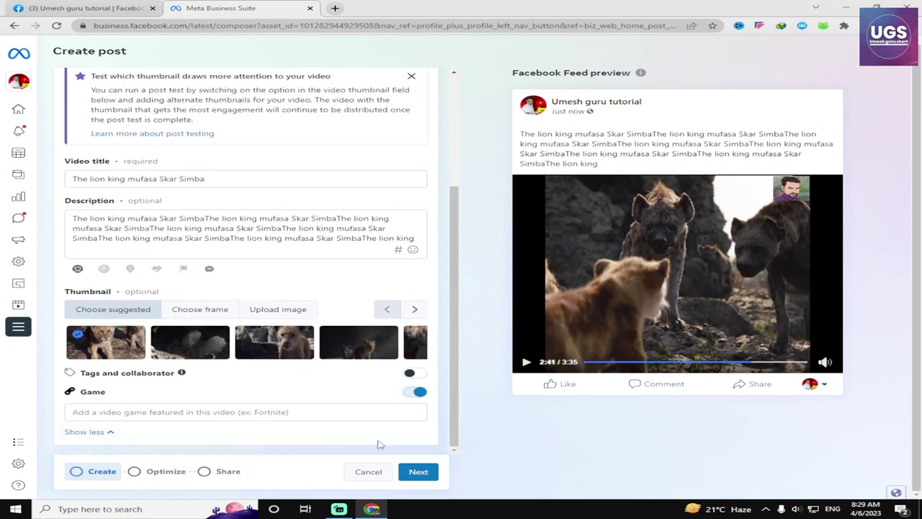
Search the featured games for "Free fire" and set the video's game to Garena Free Fire
left_click(326, 411)
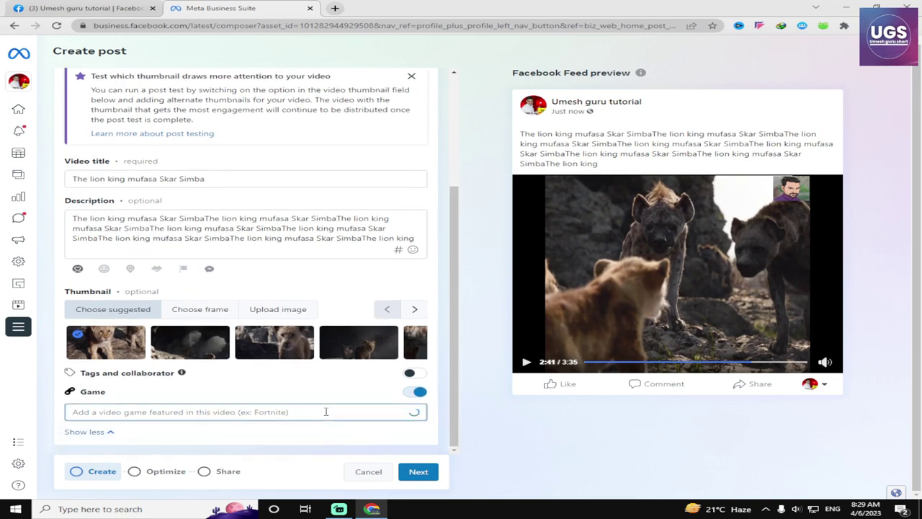
type("F")
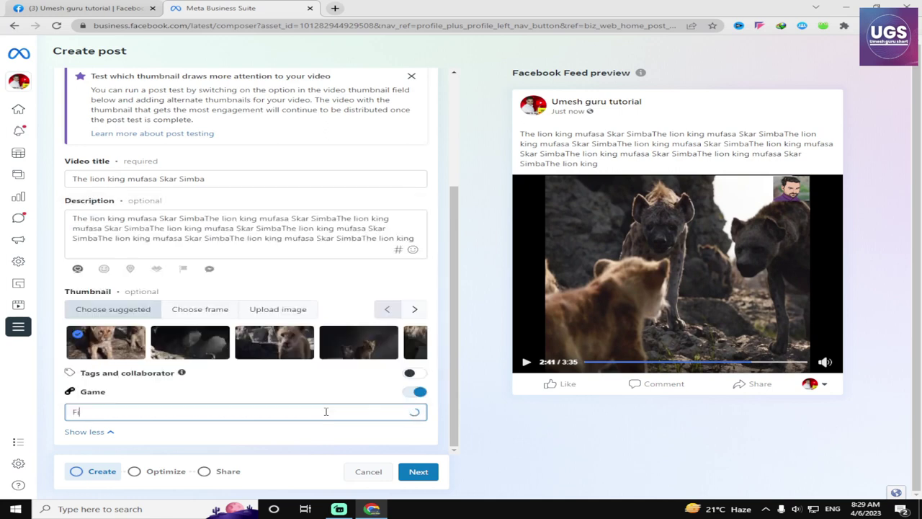
type("ir")
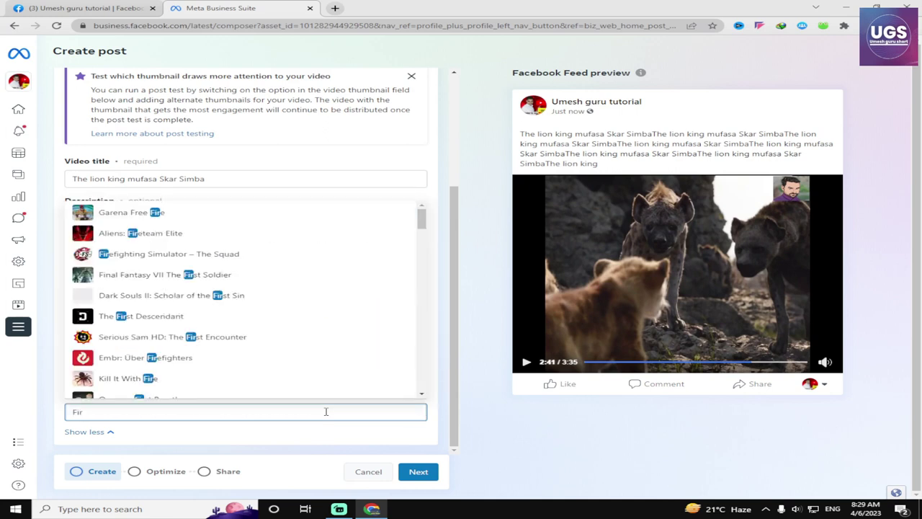
key("BackSpace")
type("ee")
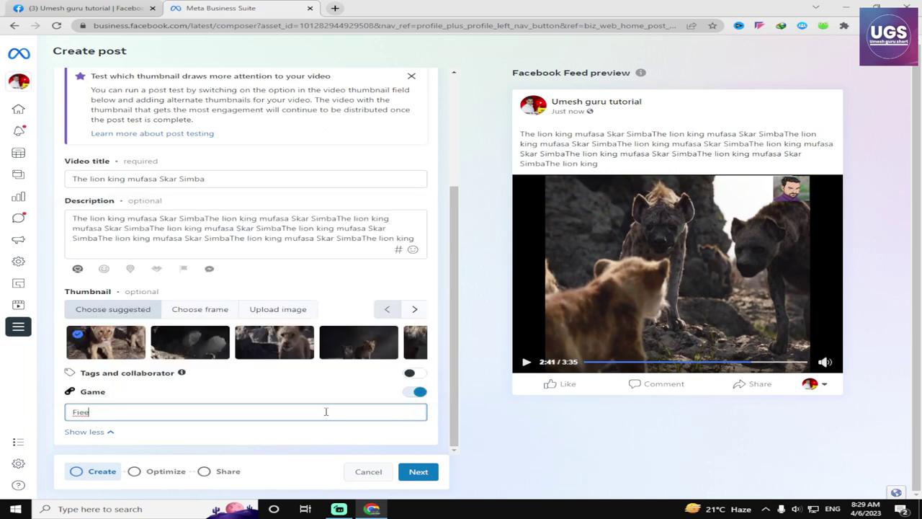
key("BackSpace")
key("BackSpace")
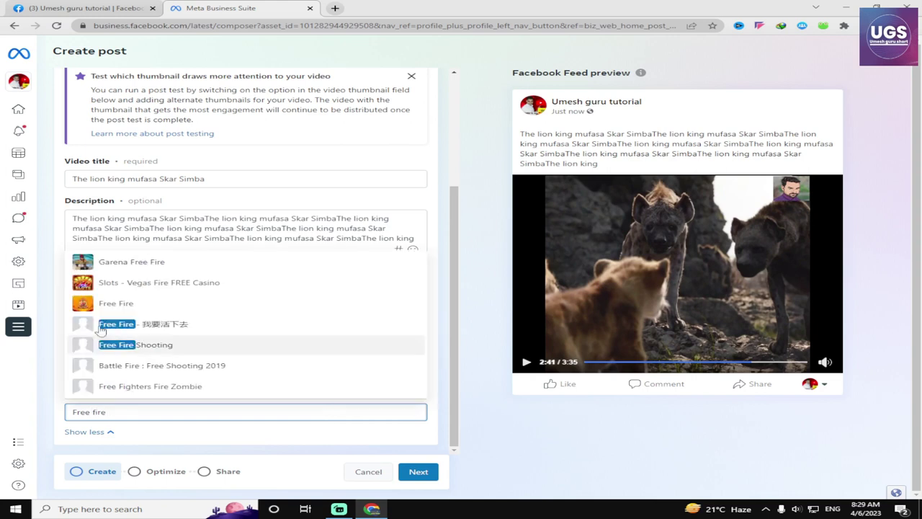
left_click(107, 271)
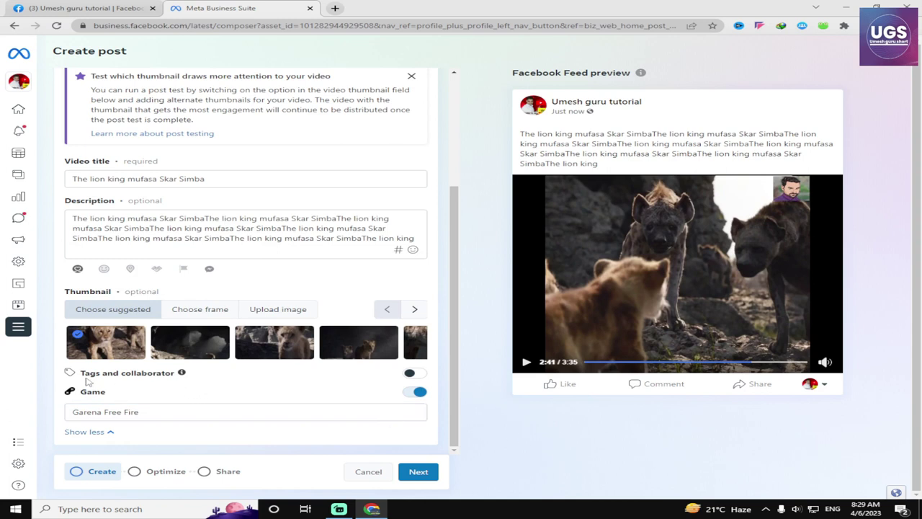
left_click(408, 376)
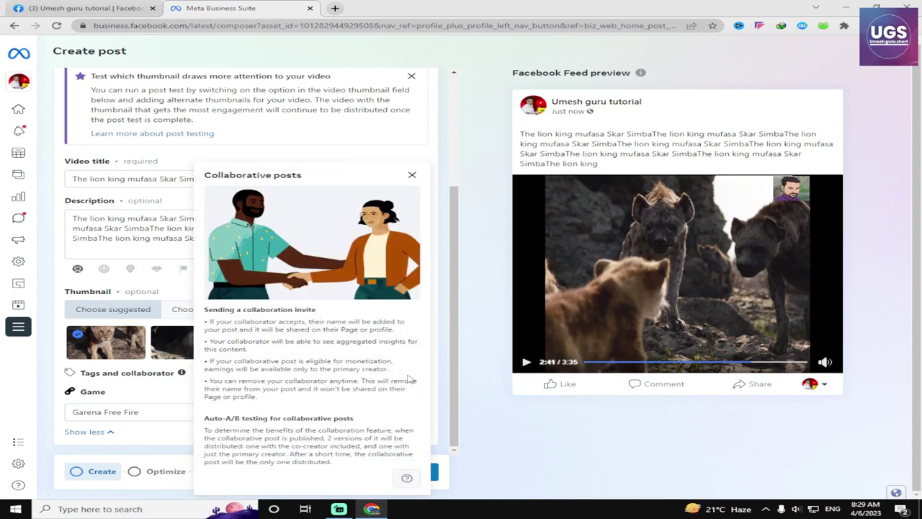
left_click(623, 499)
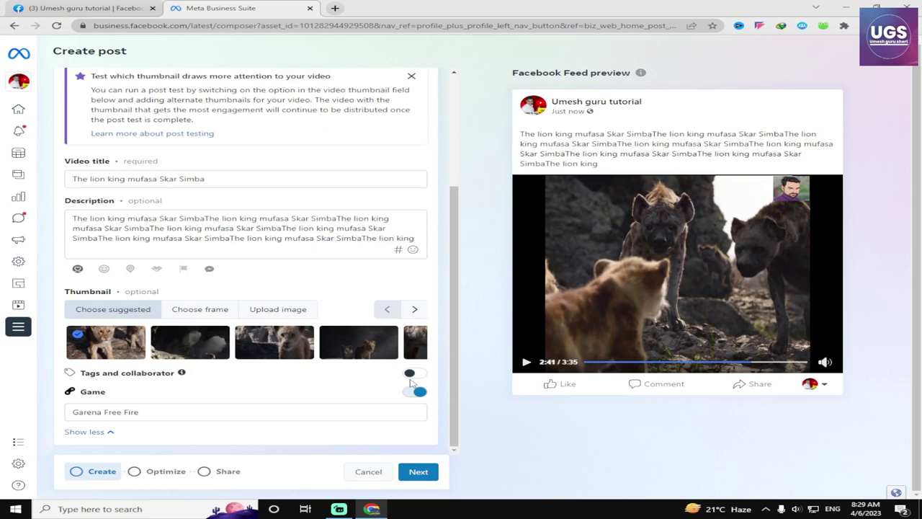
left_click(412, 376)
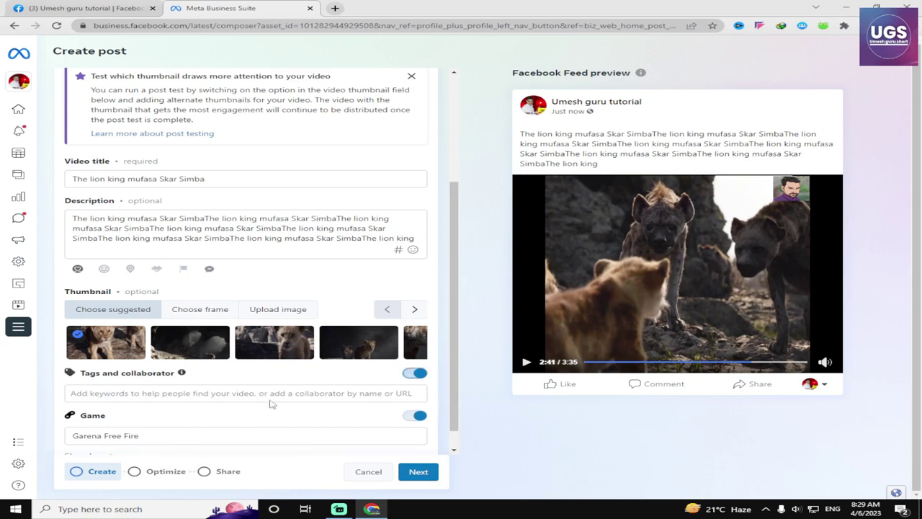
scroll(357, 409, "down", 1)
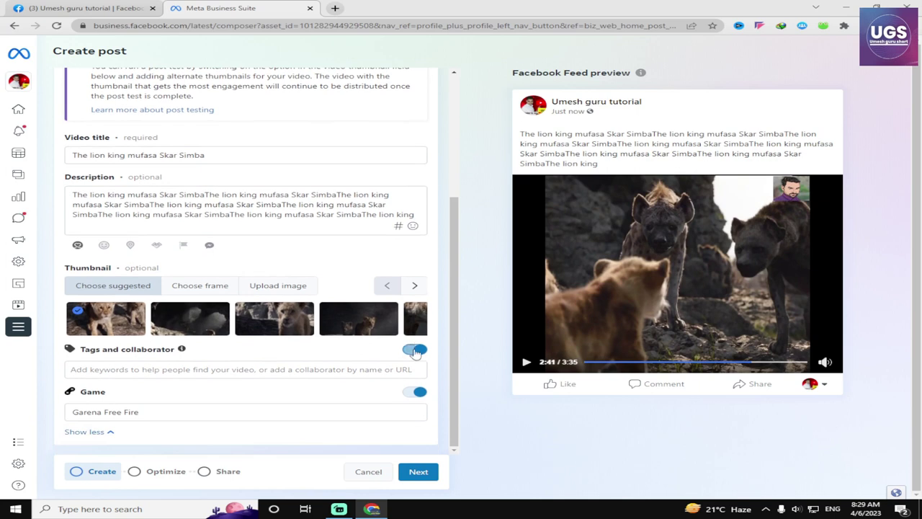
left_click(416, 352)
Review the post details, then pass through the Optimize stage with its recommended captions setting and proceed to the Share stage
scroll(262, 317, "up", 3)
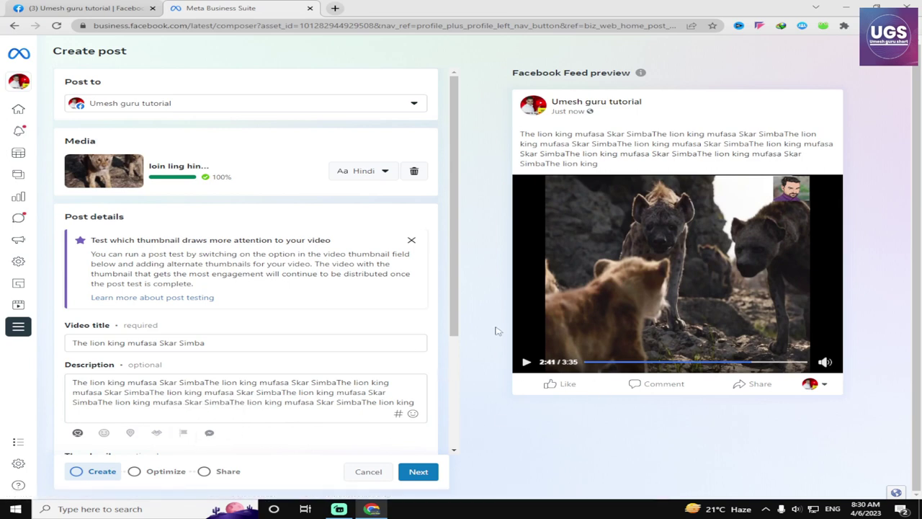
scroll(454, 364, "down", 3)
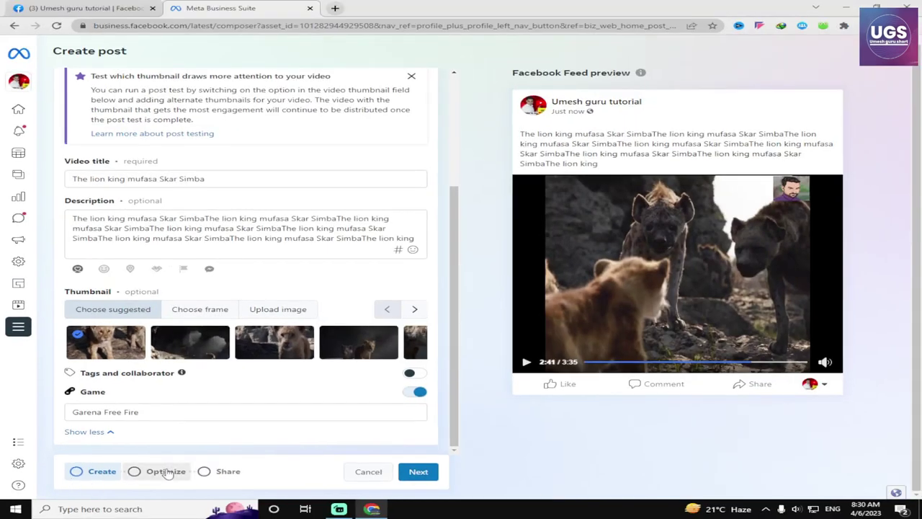
left_click(334, 489)
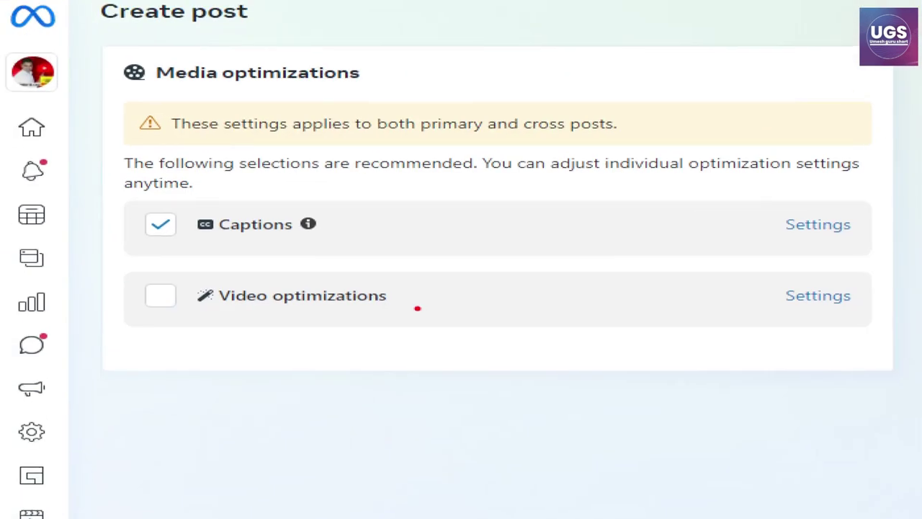
mouse_move(422, 276)
left_mouse_down()
mouse_move(457, 313)
mouse_move(472, 274)
left_mouse_up()
left_click_drag(447, 207, 554, 206)
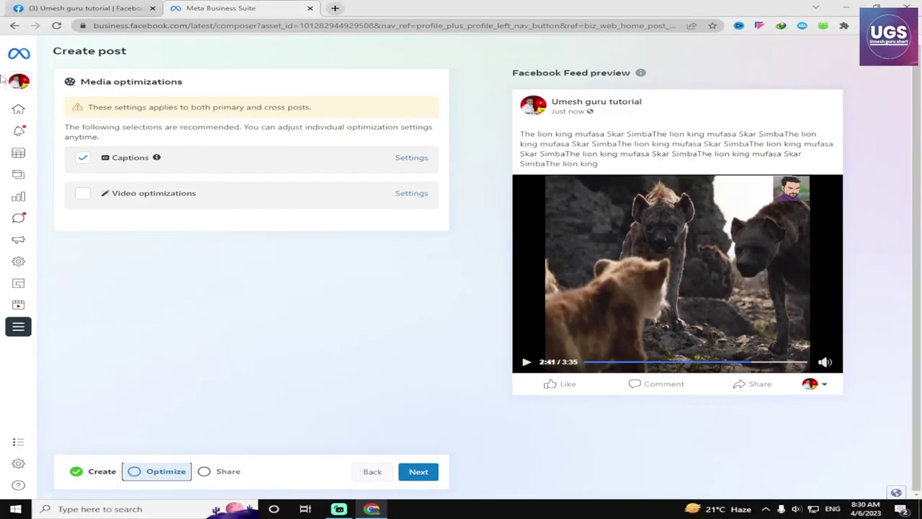
left_click(224, 475)
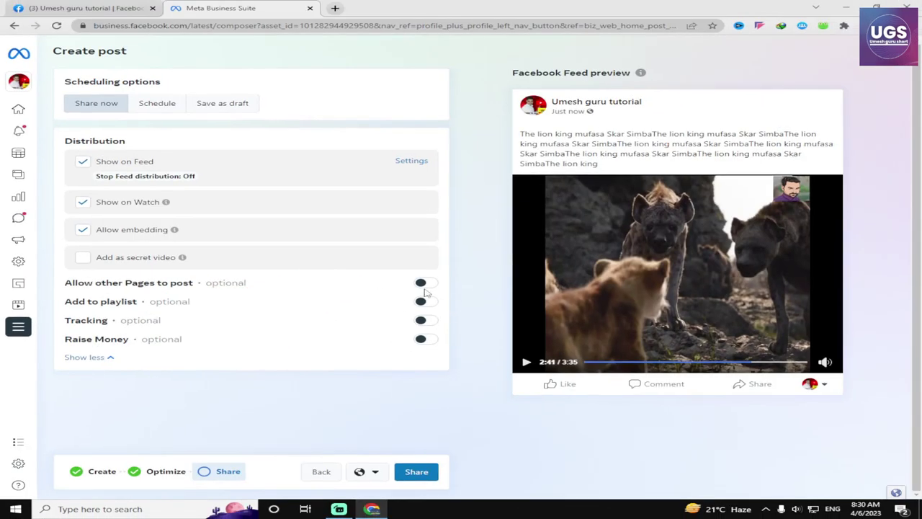
left_click(422, 283)
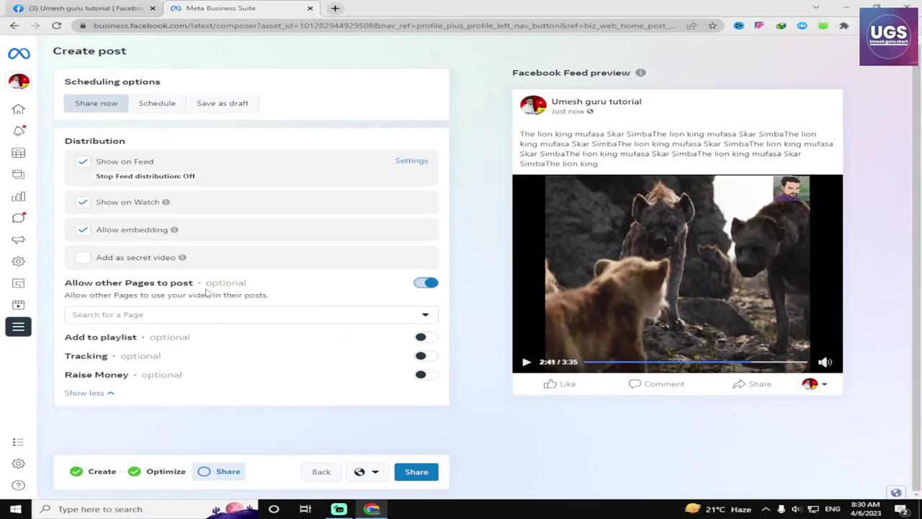
left_click(160, 317)
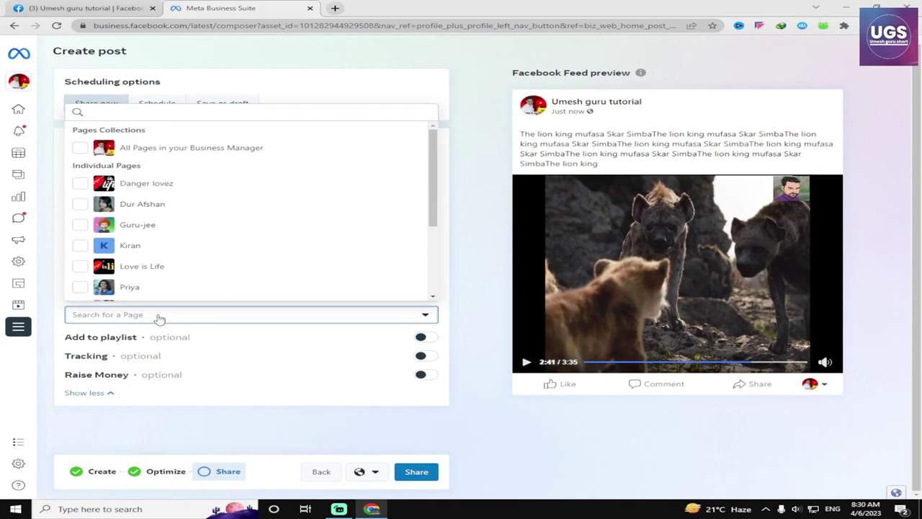
left_click(160, 315)
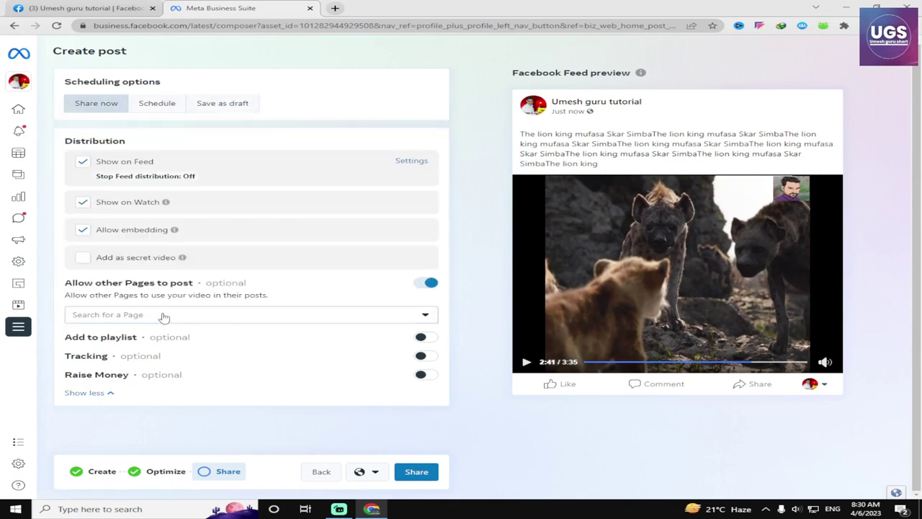
left_click(425, 283)
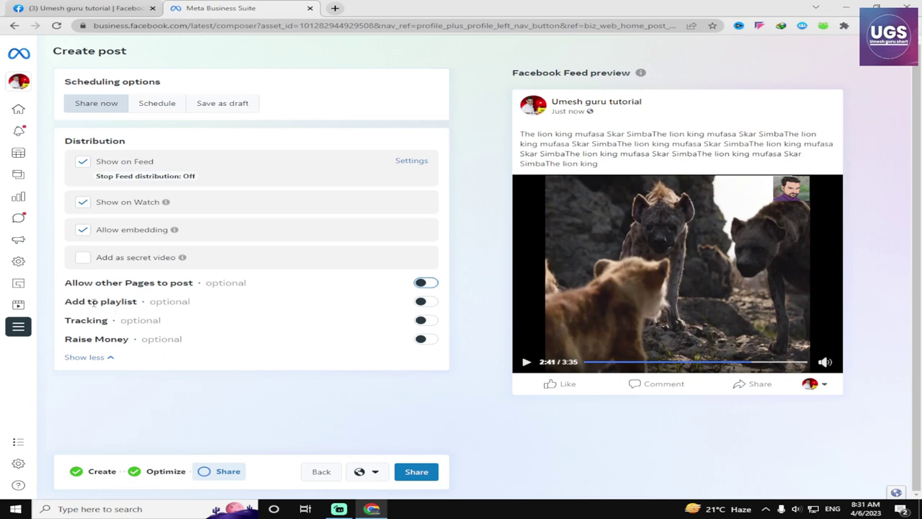
Turn on the option to add the video to a playlist and select the Nature playlist
left_click(430, 306)
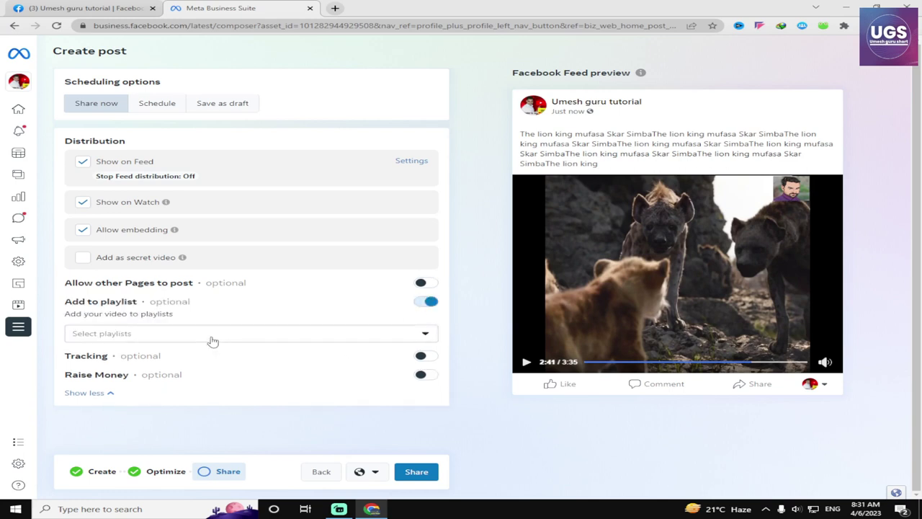
left_click(210, 337)
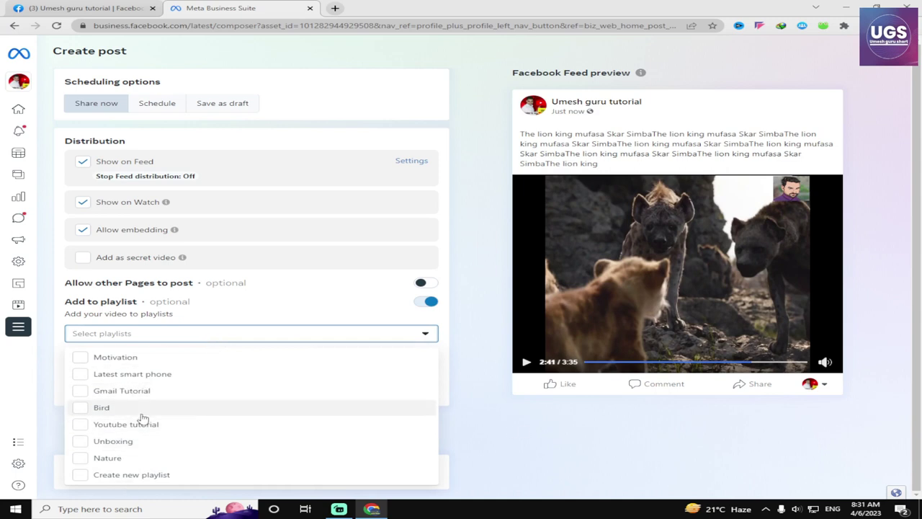
key("Down")
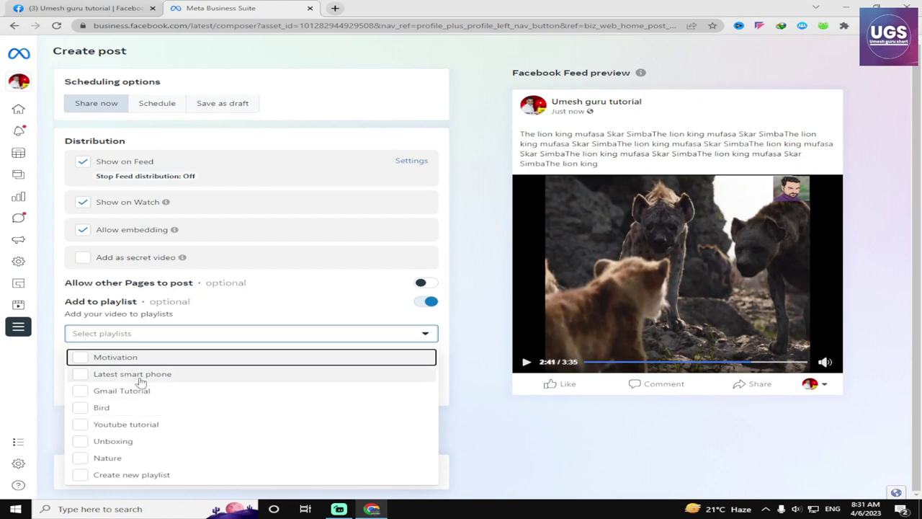
left_click(81, 459)
left_click(489, 380)
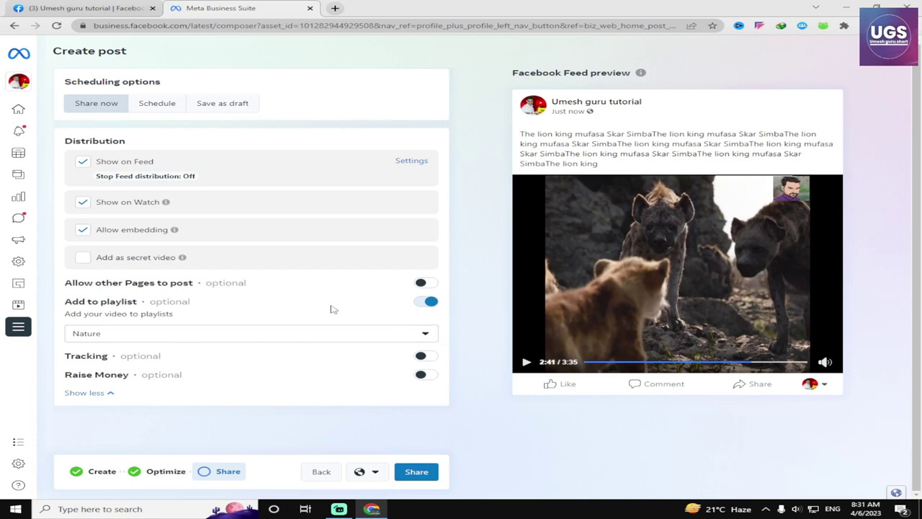
Share the video post immediately and dismiss the processing notice
left_click(414, 473)
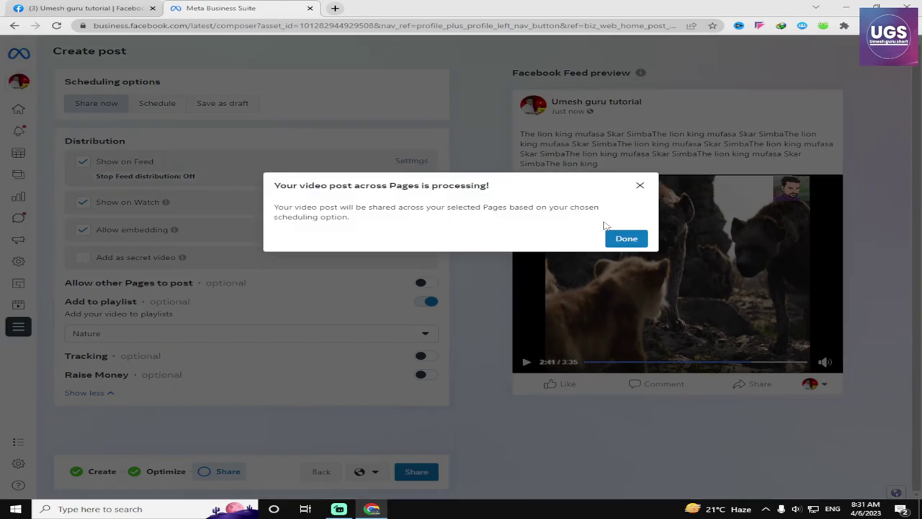
left_click(637, 238)
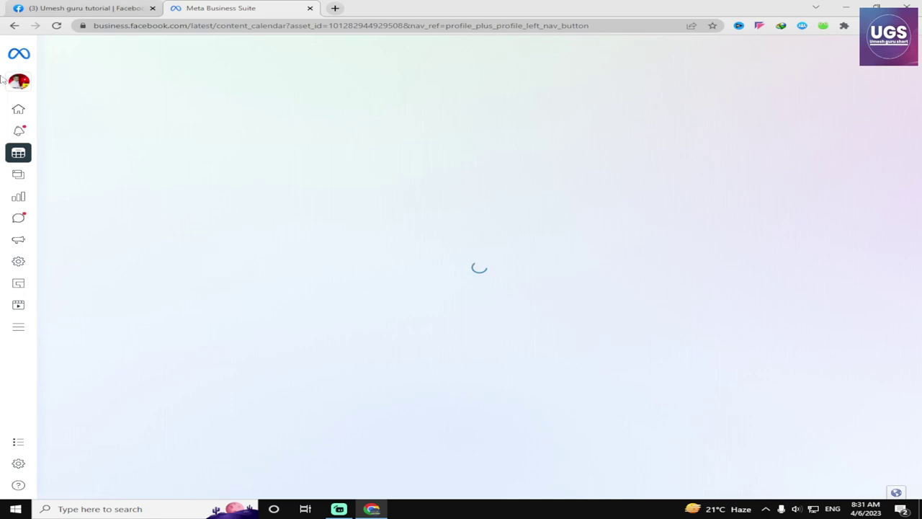
Open the page's Content section to view its published posts and reels
mouse_move(36, 151)
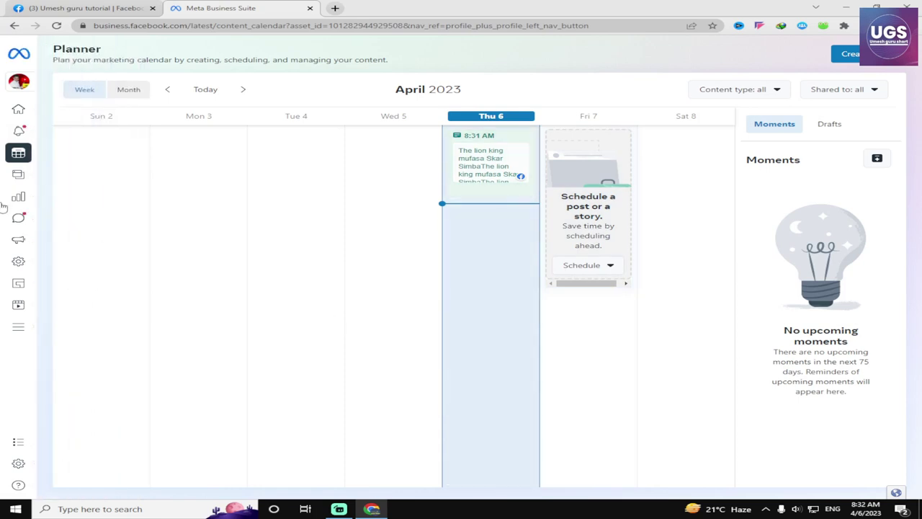
mouse_move(22, 198)
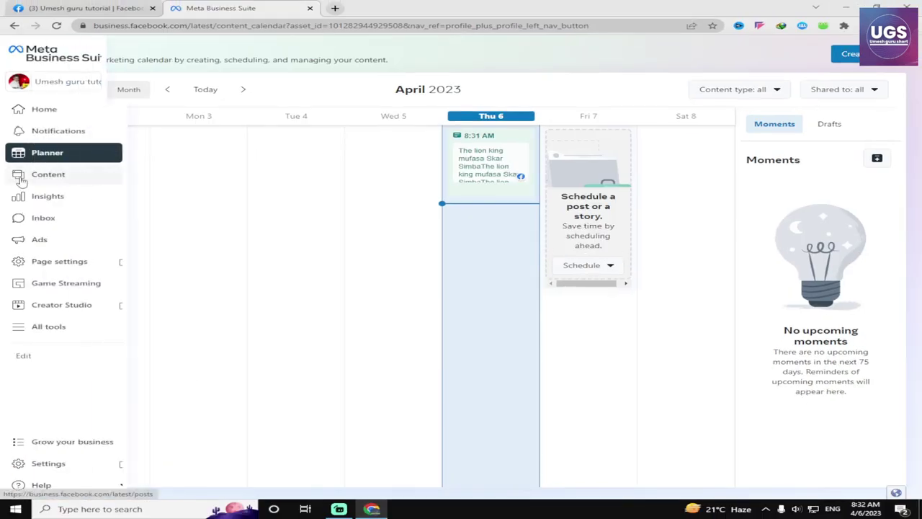
left_click(25, 175)
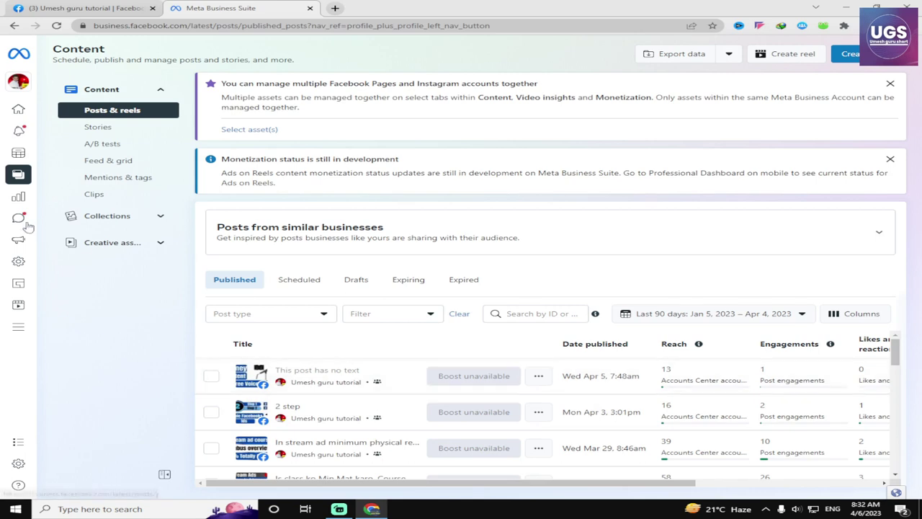
Look through the page's published posts and reels in the Content list
scroll(675, 455, "down", 5)
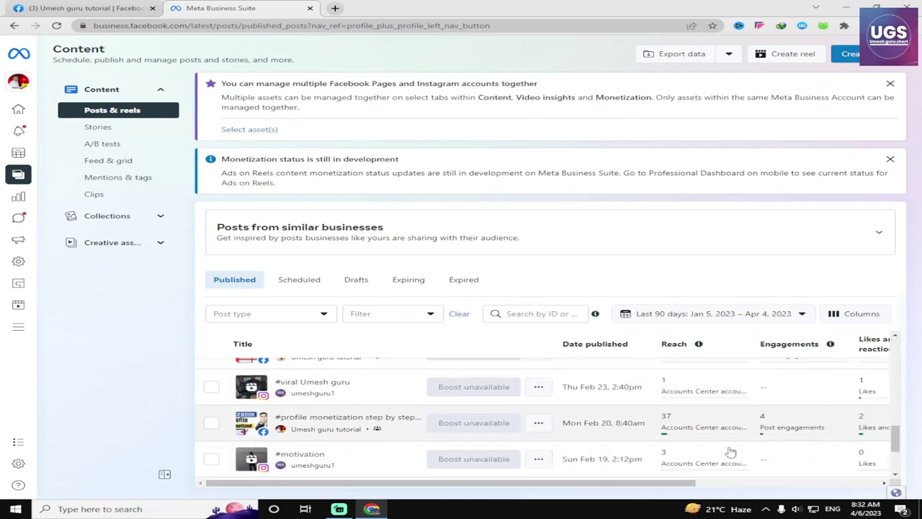
scroll(901, 453, "down", 3)
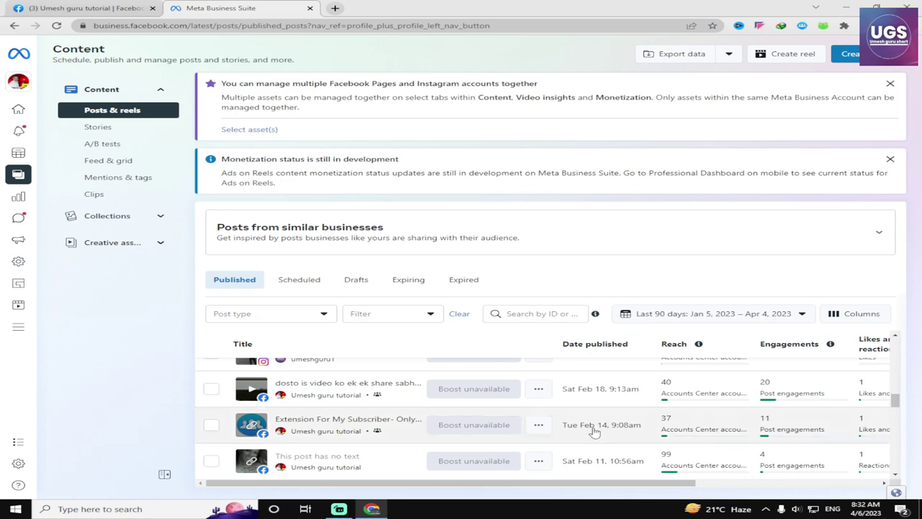
scroll(593, 429, "up", 5)
scroll(666, 430, "up", 2)
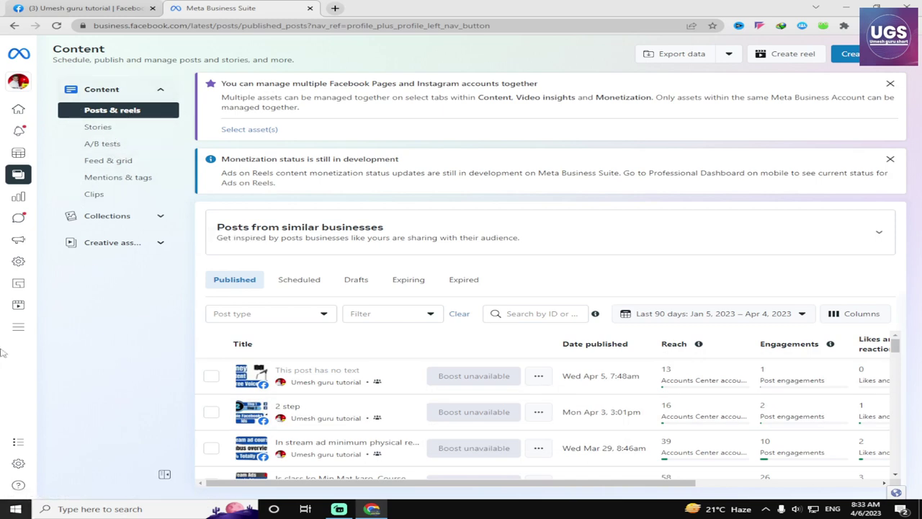
Open Creator Studio from Meta Business Suite, and switch back to the Facebook page
mouse_move(15, 309)
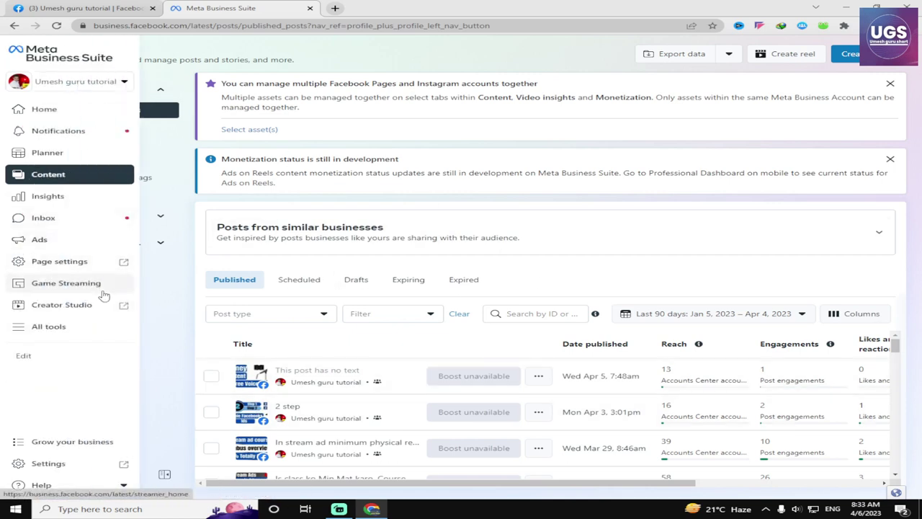
left_click(114, 312)
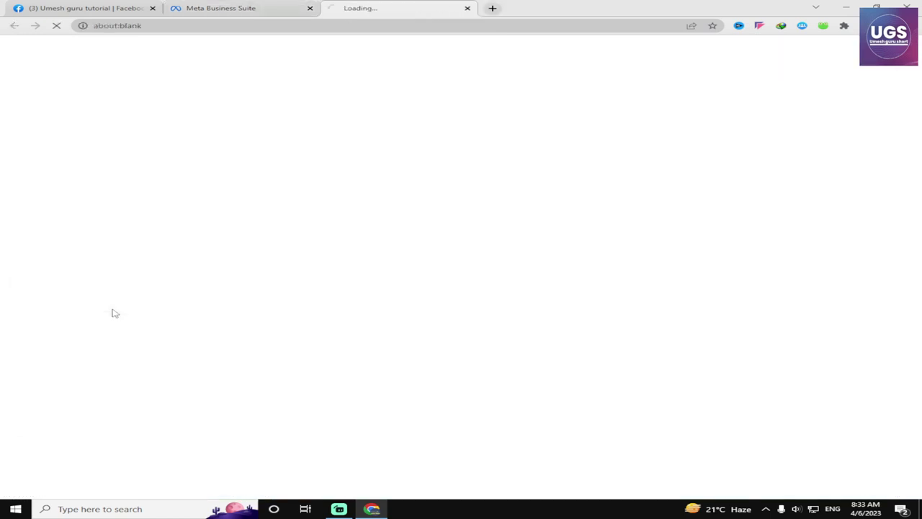
left_click(253, 6)
left_click(72, 3)
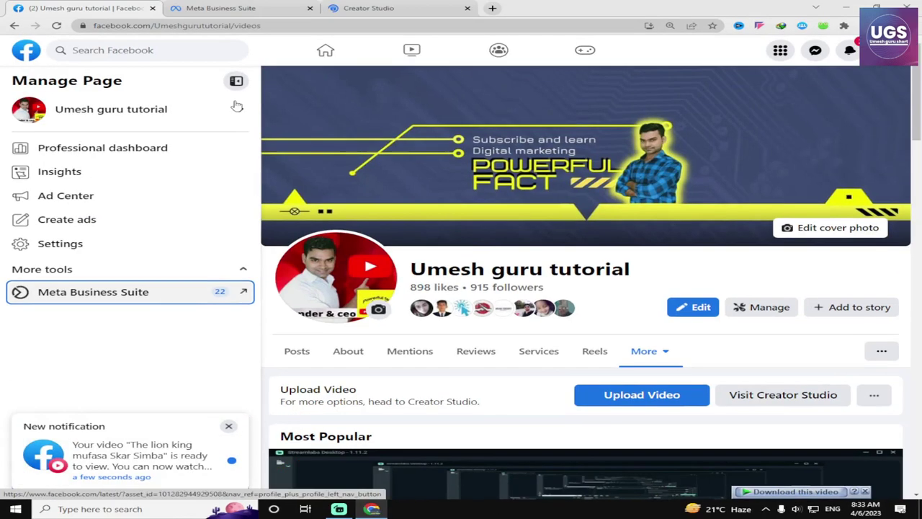
Reload the Meta Business Suite Content list and examine the new video post's reach, engagement, comments and shares columns
left_click(238, 6)
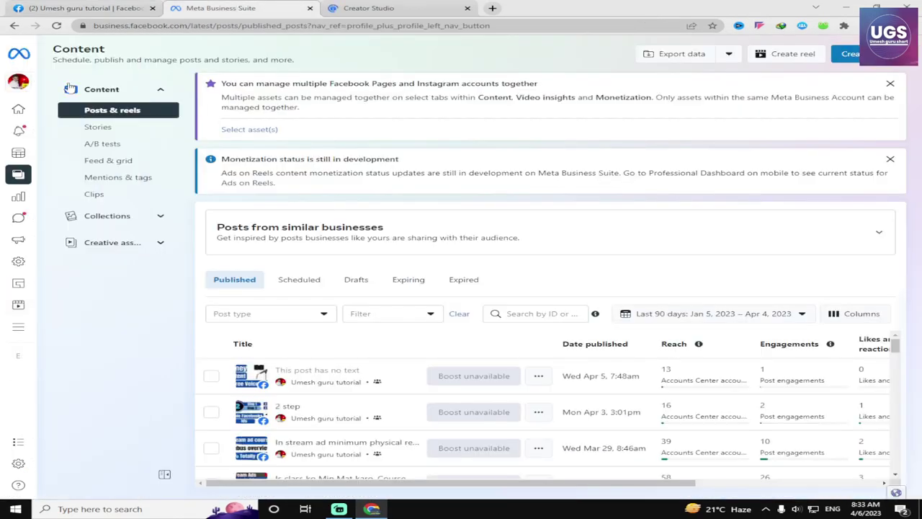
left_click(57, 25)
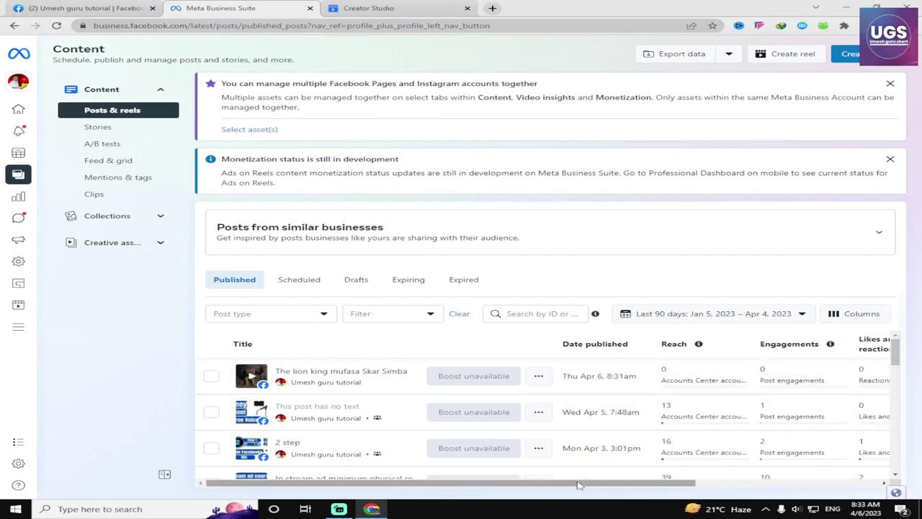
left_click_drag(577, 484, 853, 494)
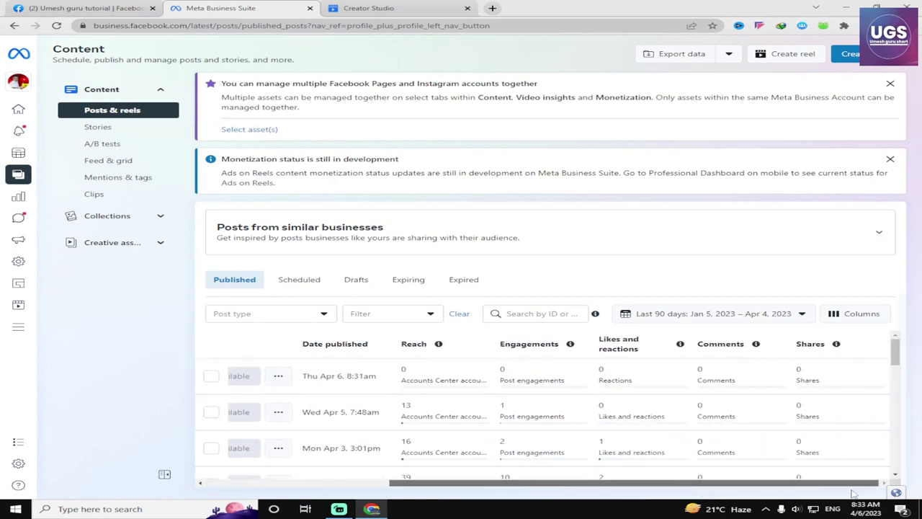
left_click_drag(685, 491, 302, 486)
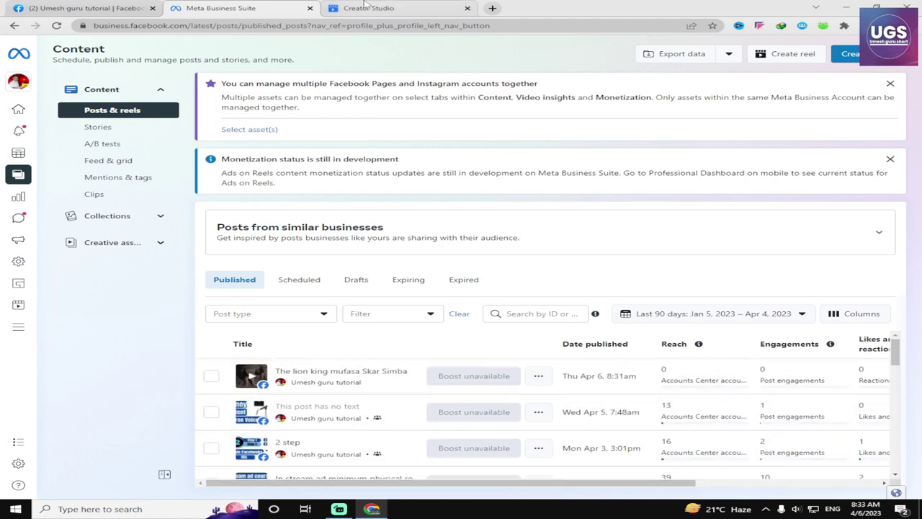
Switch to Creator Studio, dismiss the announcement about moving creator tools, and view the pre-published videos
left_click(366, 7)
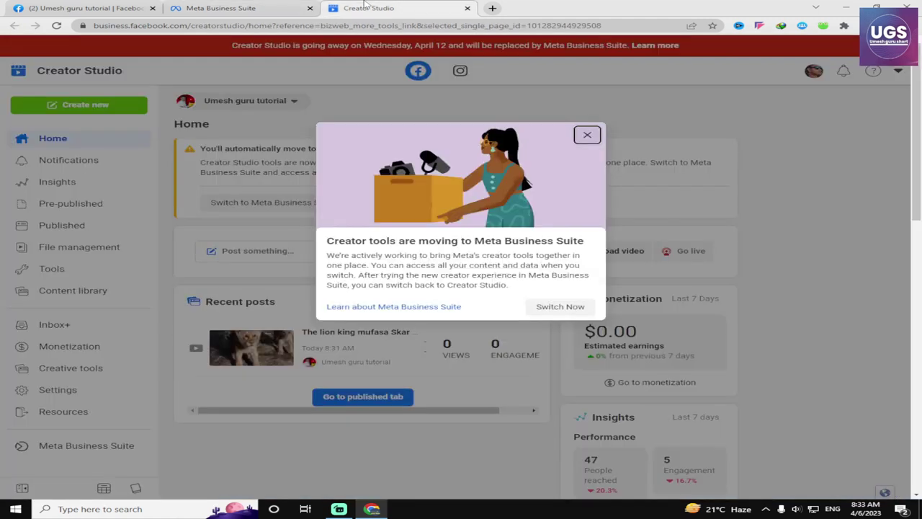
left_click(588, 136)
left_click(75, 205)
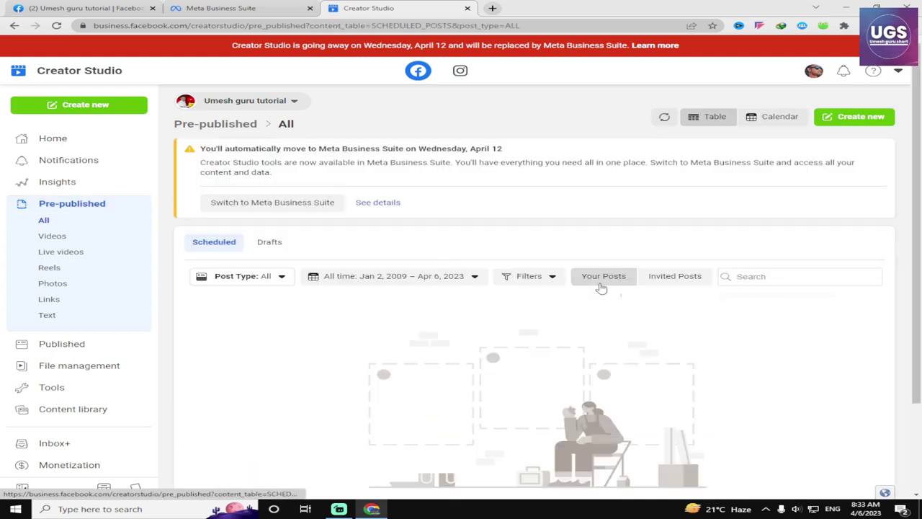
left_click(100, 239)
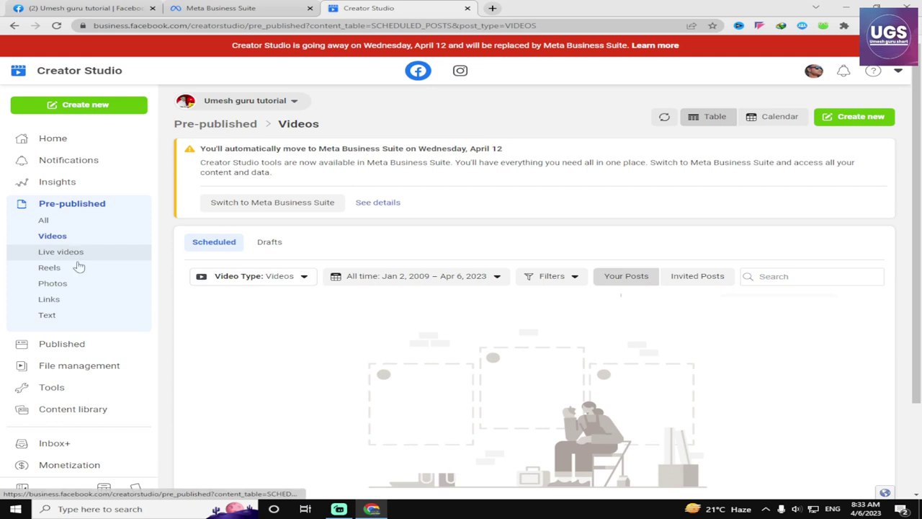
Open all published posts in Creator Studio and look through the list
left_click(89, 347)
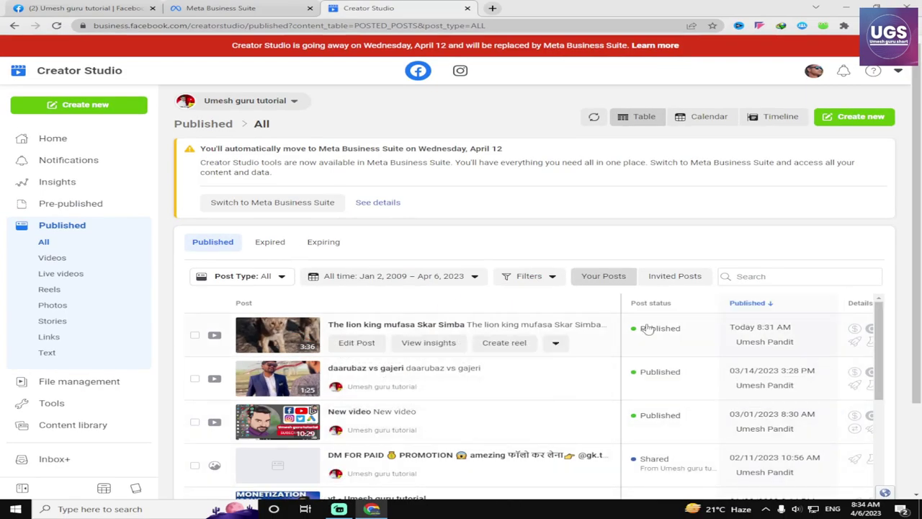
scroll(920, 432, "down", 5)
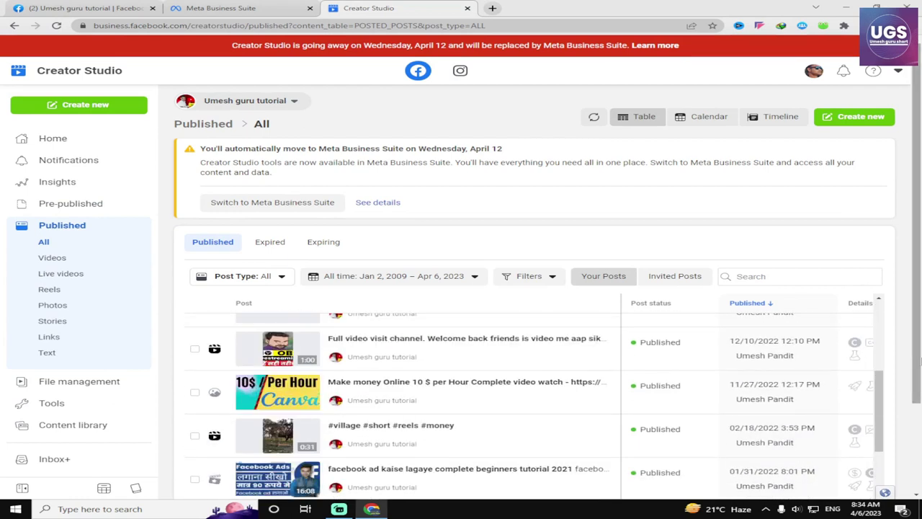
scroll(547, 216, "down", 2)
scroll(432, 108, "up", 2)
Return to the Facebook page, reload it, and close Meta Business Suite and Creator Studio
left_click(93, 8)
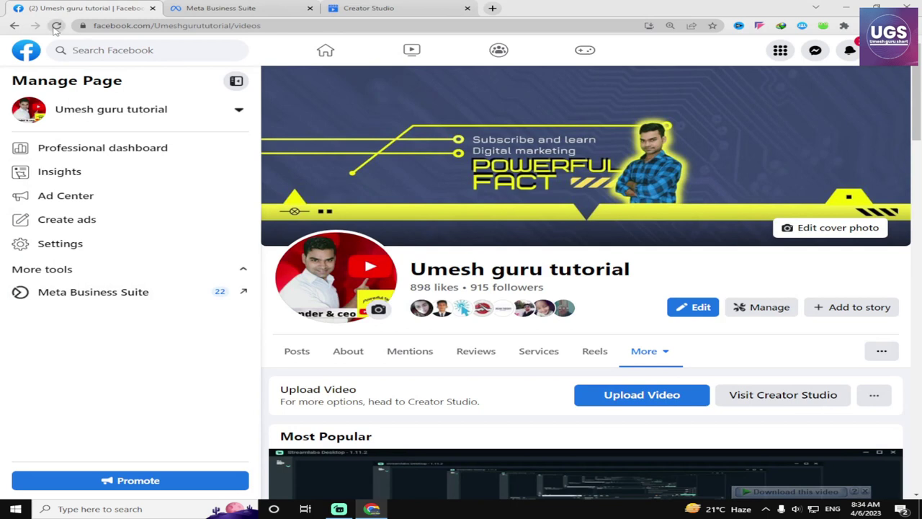
left_click(56, 26)
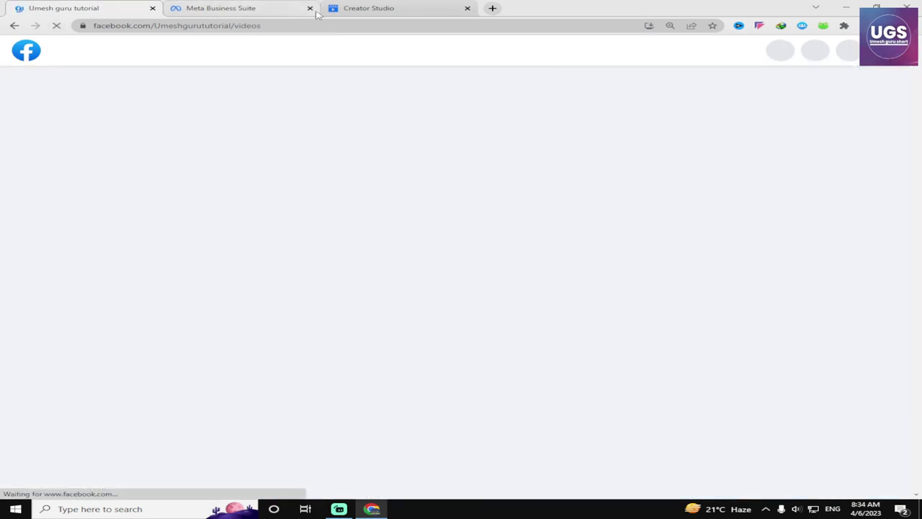
left_click(309, 8)
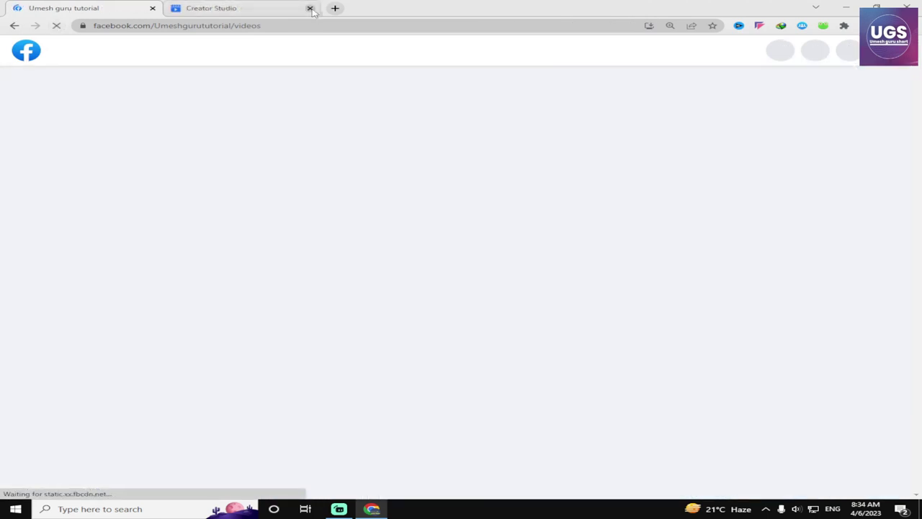
left_click(309, 8)
Check the Latest Videos section of the page for the newly published lion king video
scroll(530, 374, "down", 6)
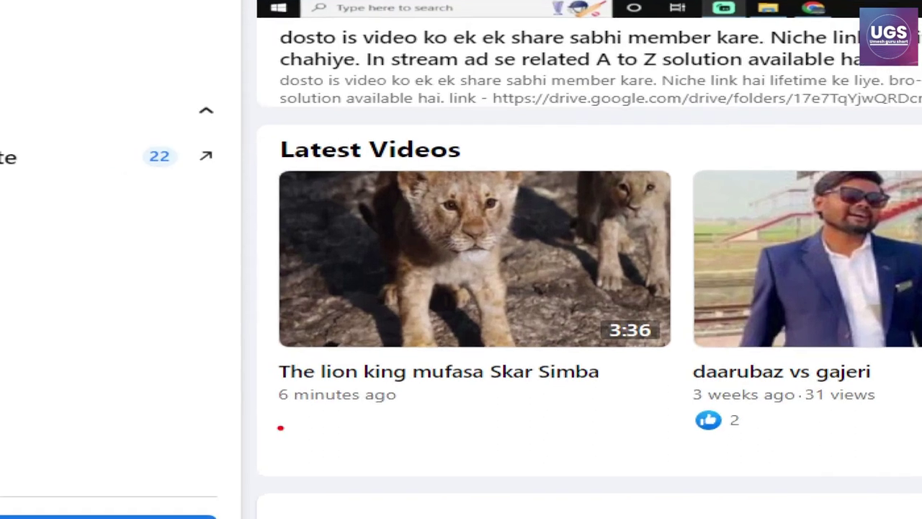
mouse_move(276, 400)
left_mouse_down()
mouse_move(597, 371)
mouse_move(705, 349)
left_mouse_up()
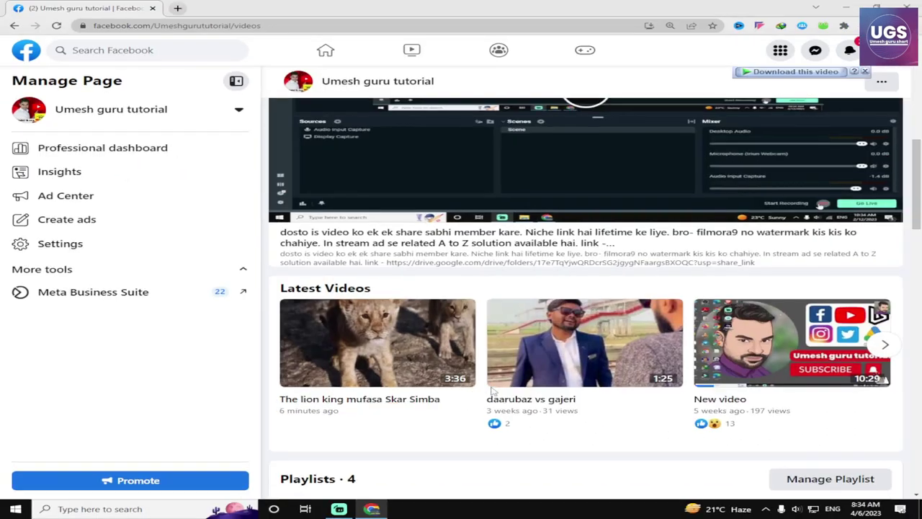
scroll(382, 328, "up", 4)
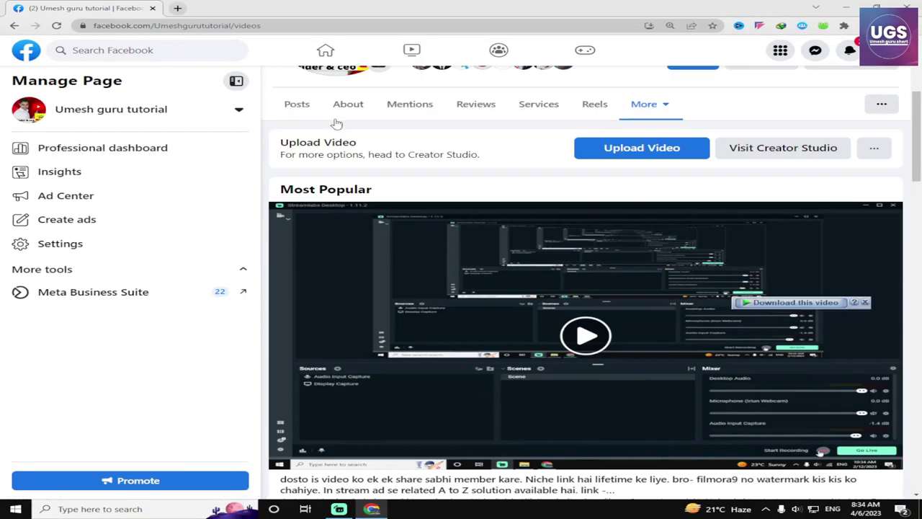
Open the page's Posts section, find the lion king video post, and dismiss the video download overlay
left_click(299, 105)
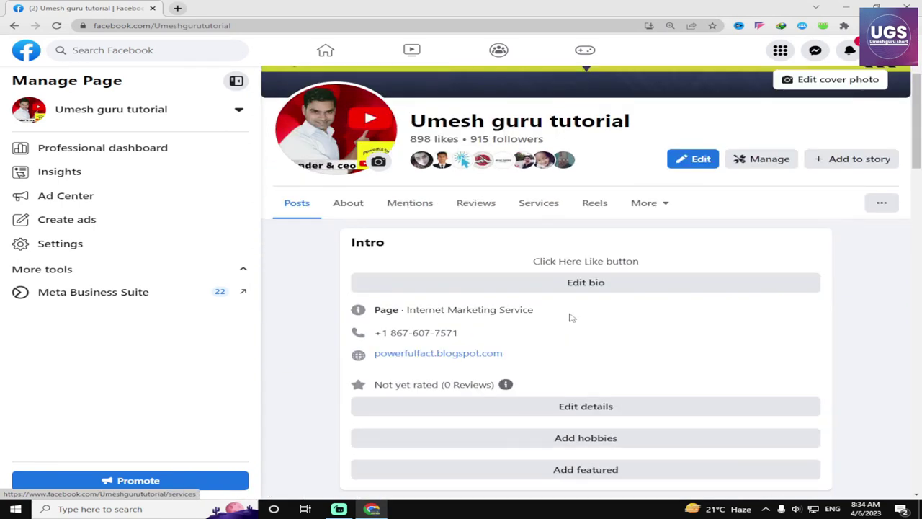
scroll(570, 319, "down", 8)
scroll(570, 319, "down", 10)
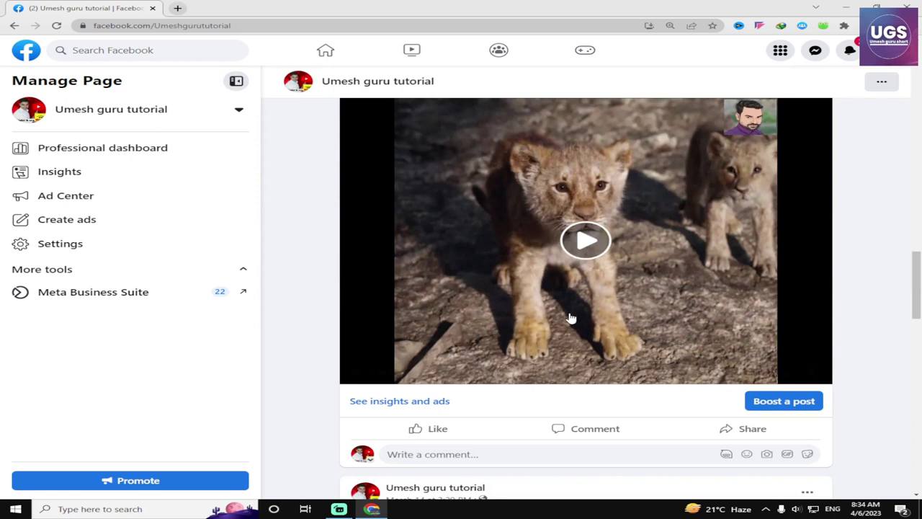
mouse_move(570, 319)
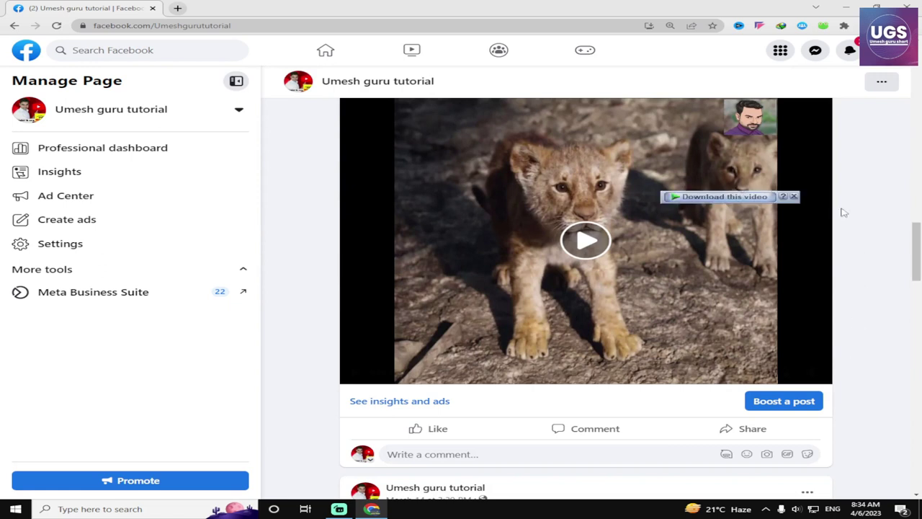
left_click(794, 197)
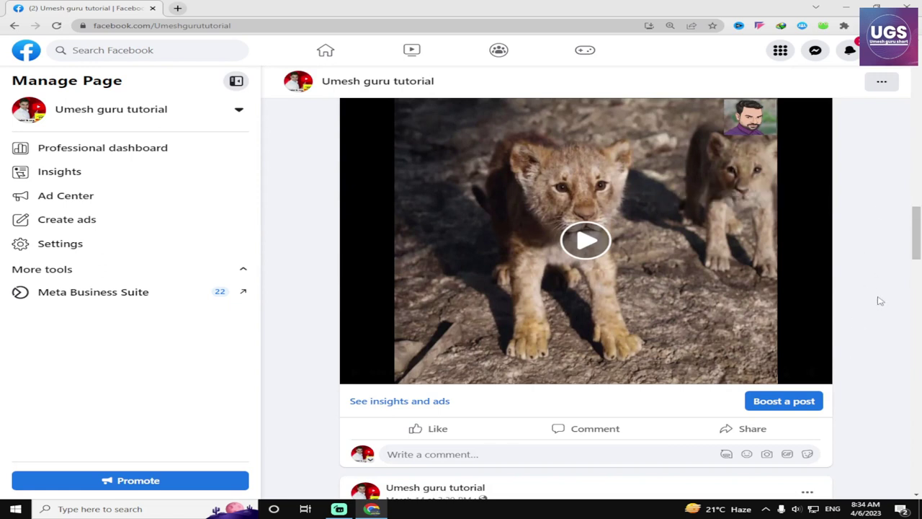
scroll(878, 301, "up", 1)
scroll(879, 300, "down", 5)
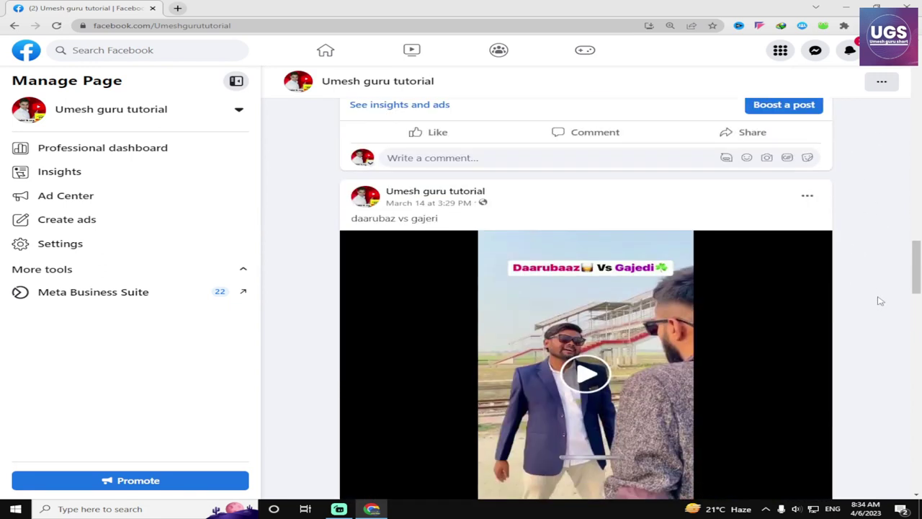
Copy the link of the lion king video post from its sharing options
scroll(878, 300, "up", 4)
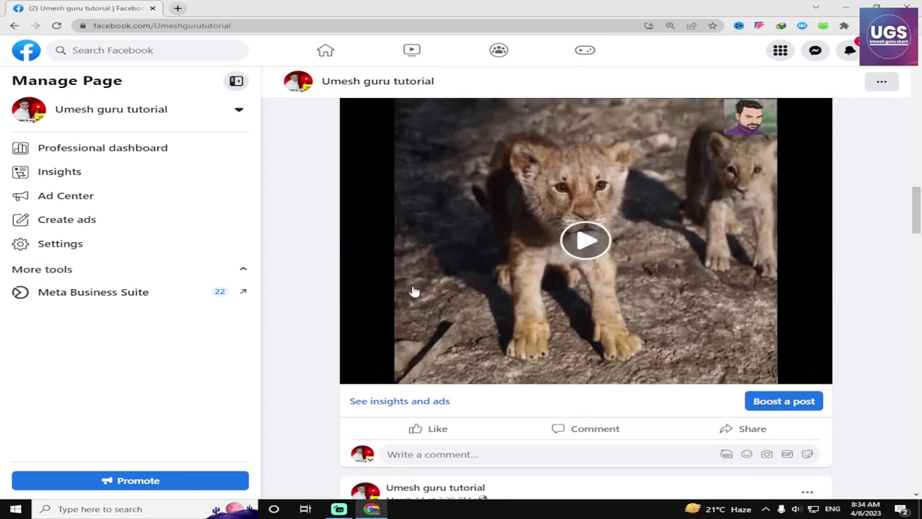
left_click(725, 432)
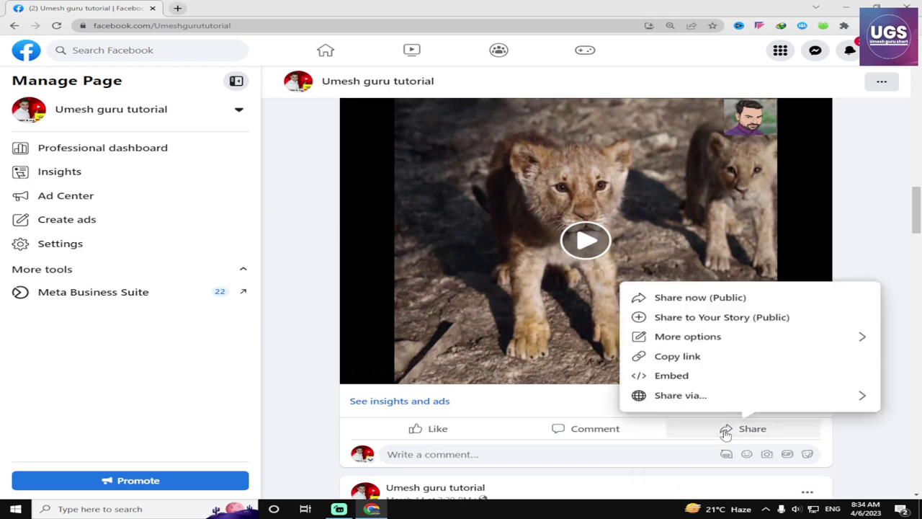
left_click(677, 357)
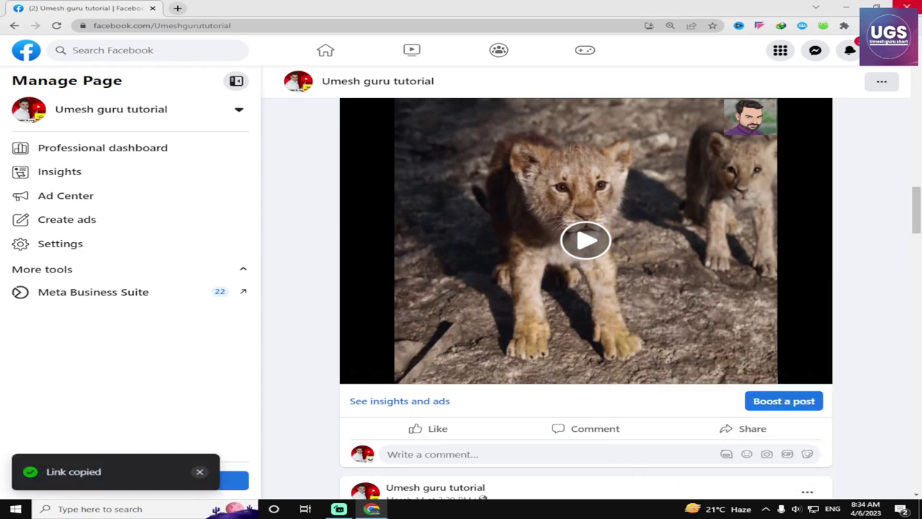
Close the browser and open the Sharing setup folder on Local Disk (D:)
key("alt+F4")
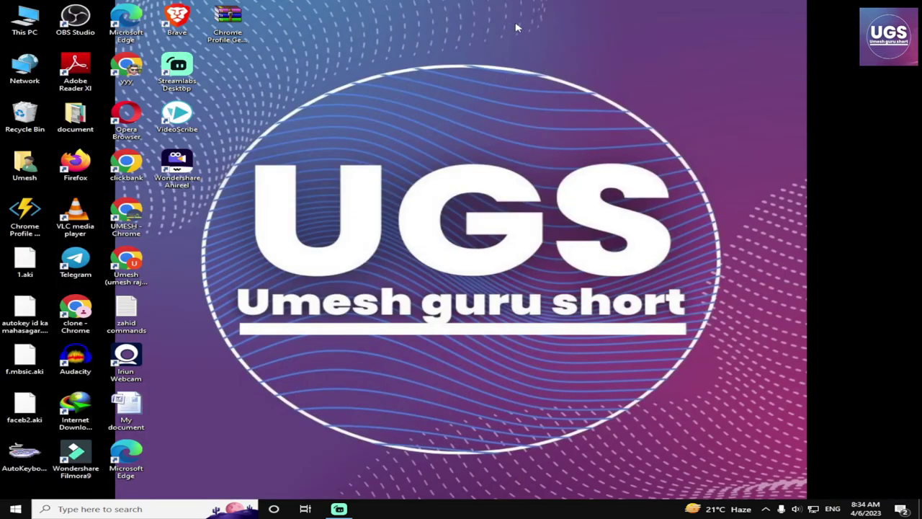
right_click(508, 2)
left_click(542, 29)
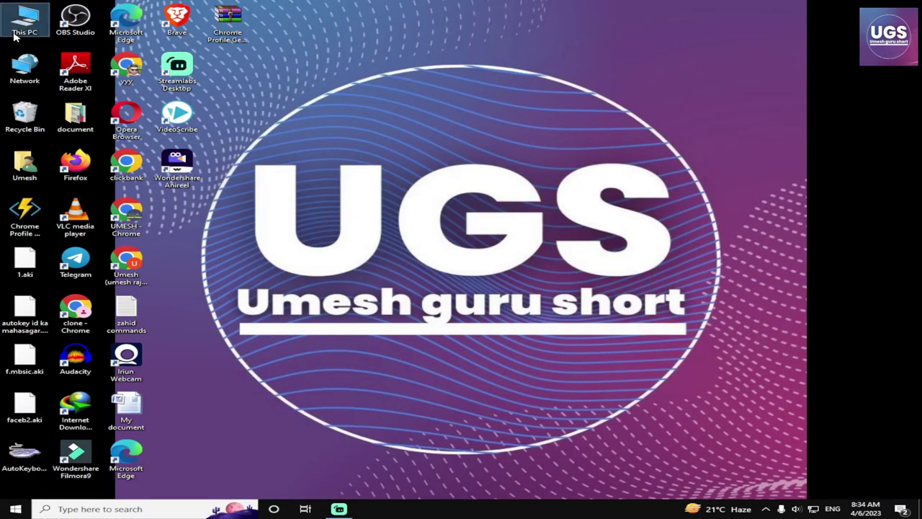
double_click(14, 15)
double_click(339, 149)
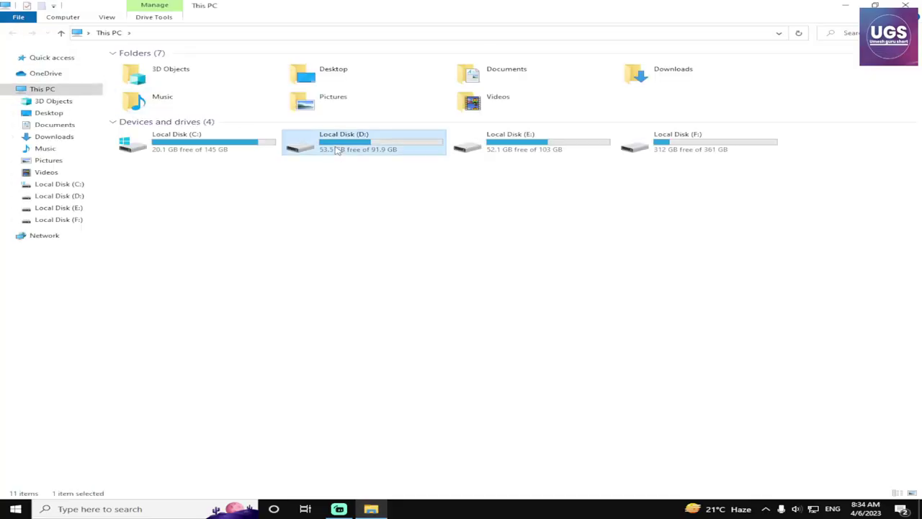
double_click(733, 209)
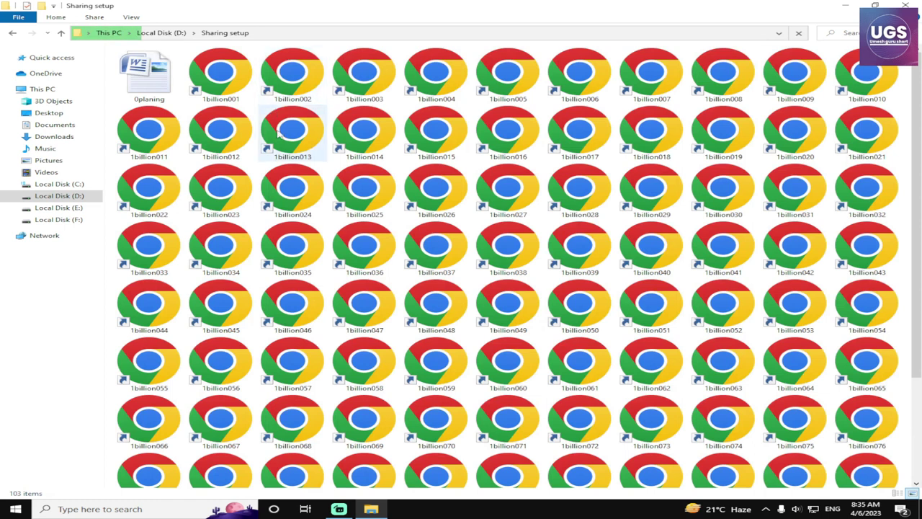
Launch the 1billion012 Chrome profile and open facebook.com in it
left_click(220, 144)
double_click(220, 144)
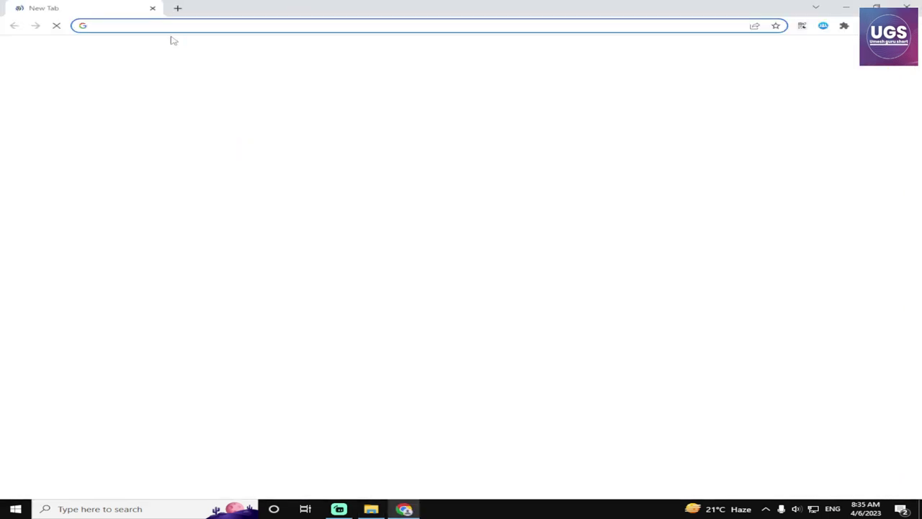
type("f")
key("Return")
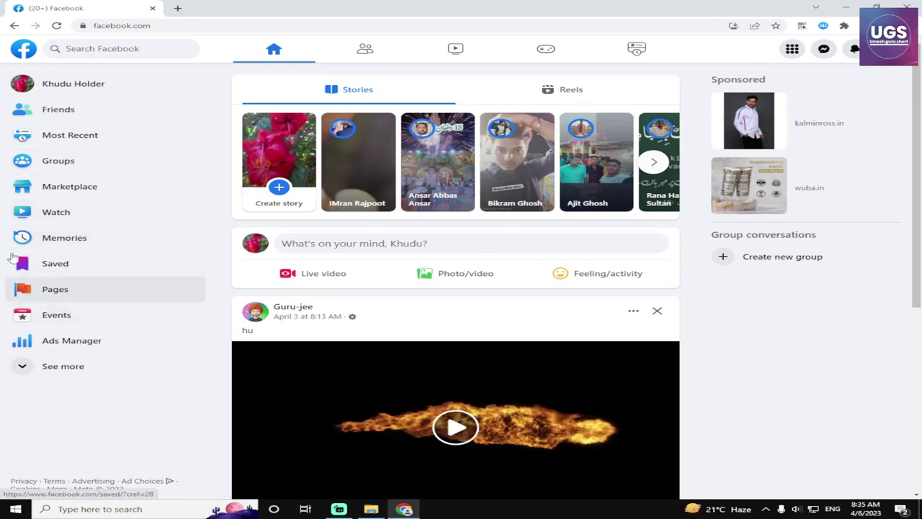
Browse the Groups feed and the Watch video feed of this Facebook account
left_click(72, 167)
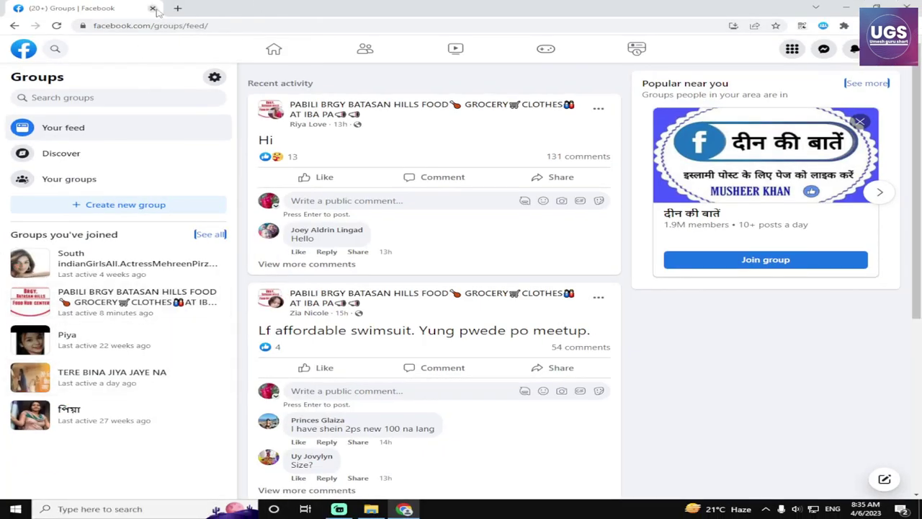
left_click(455, 48)
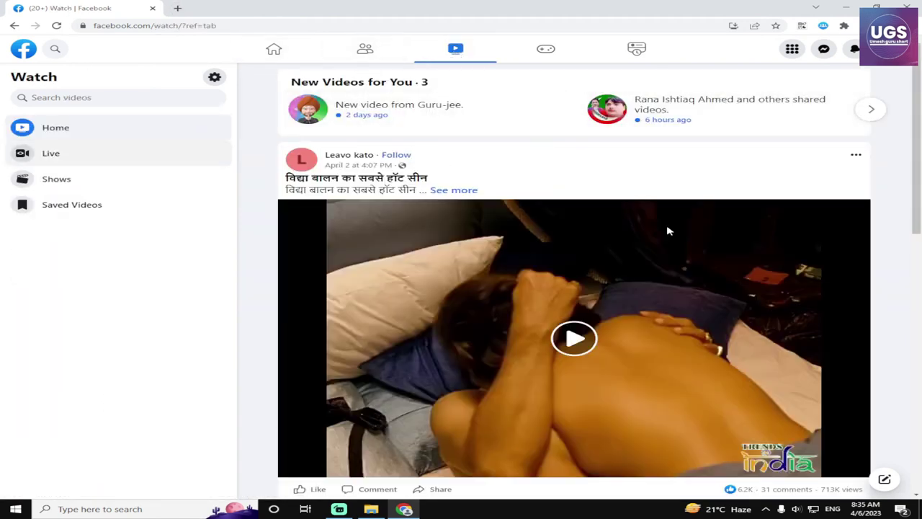
scroll(558, 273, "down", 8)
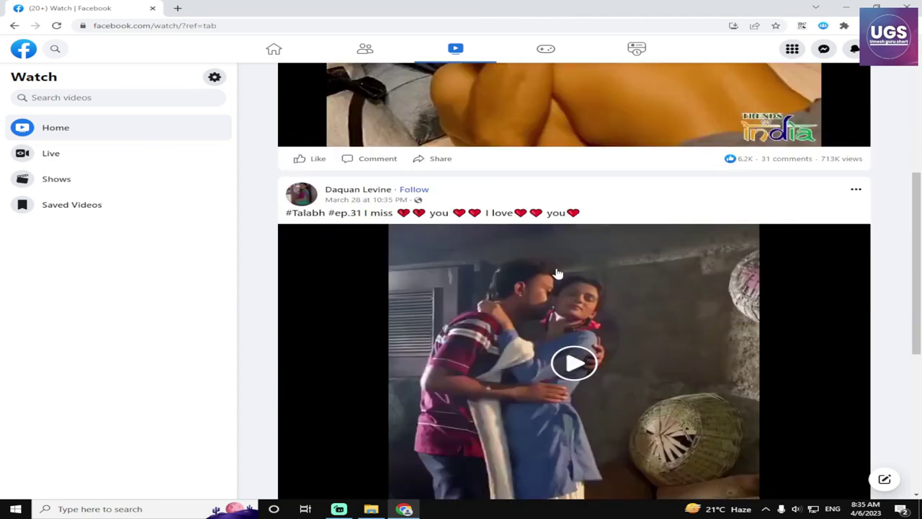
scroll(556, 271, "down", 1)
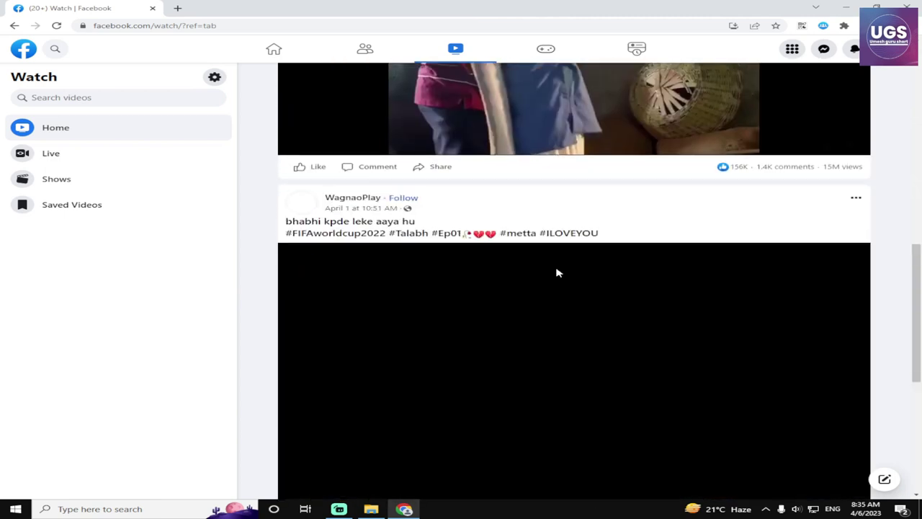
scroll(555, 269, "up", 3)
scroll(662, 353, "up", 4)
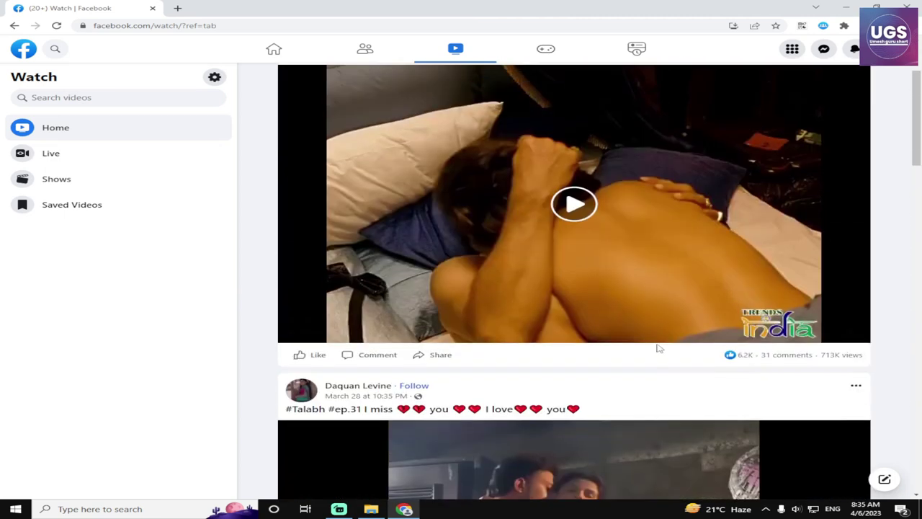
scroll(648, 353, "down", 14)
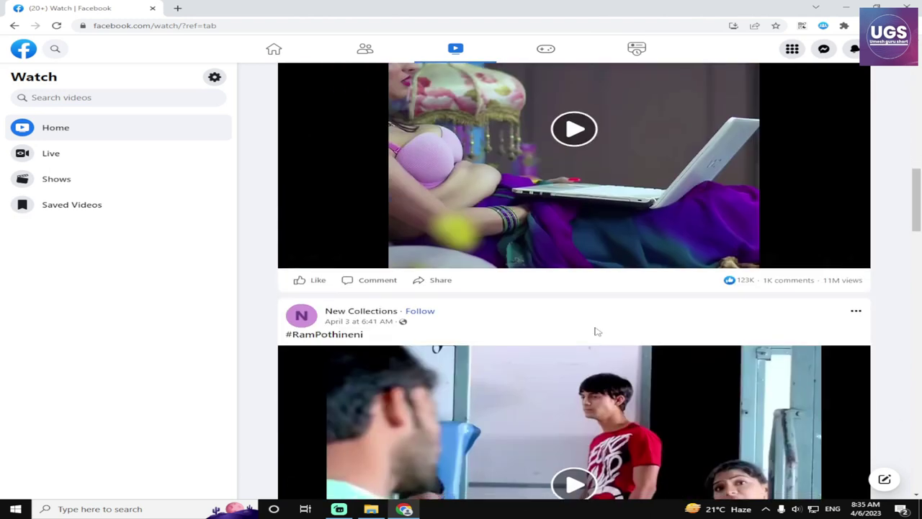
scroll(597, 331, "down", 7)
scroll(569, 274, "down", 3)
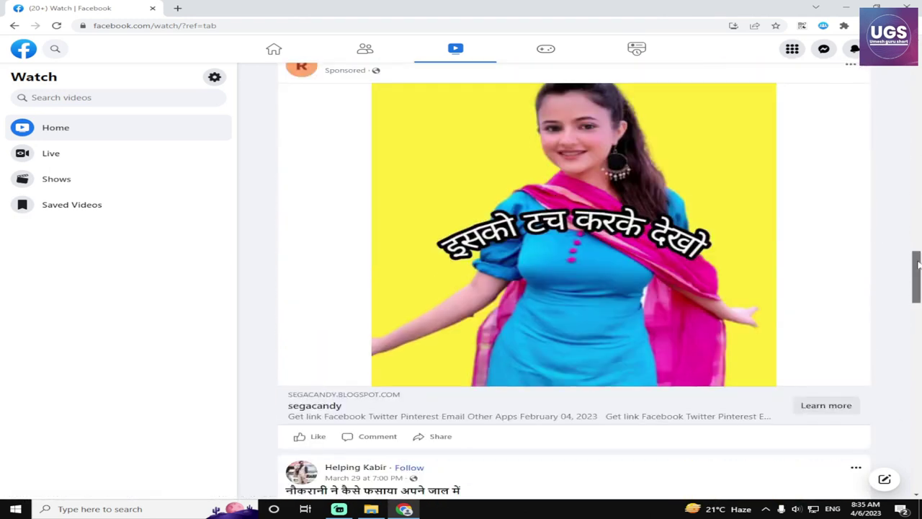
left_click_drag(917, 265, 918, 68)
Open the copied link of the lion king video in the current tab
key("ctrl+l")
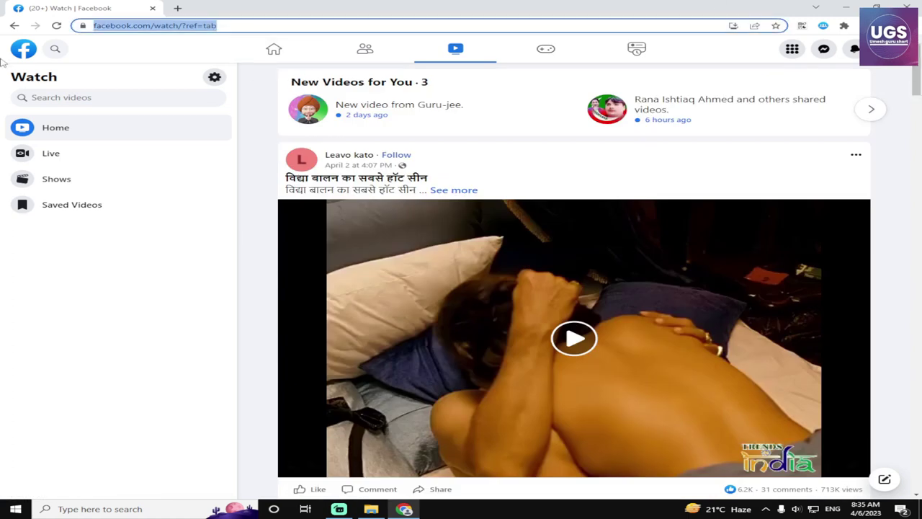
key("ctrl+v")
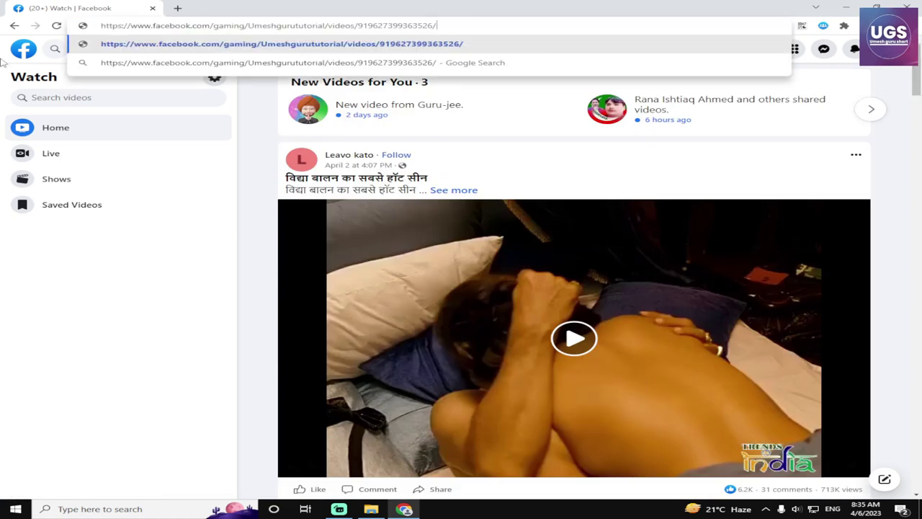
key("Return")
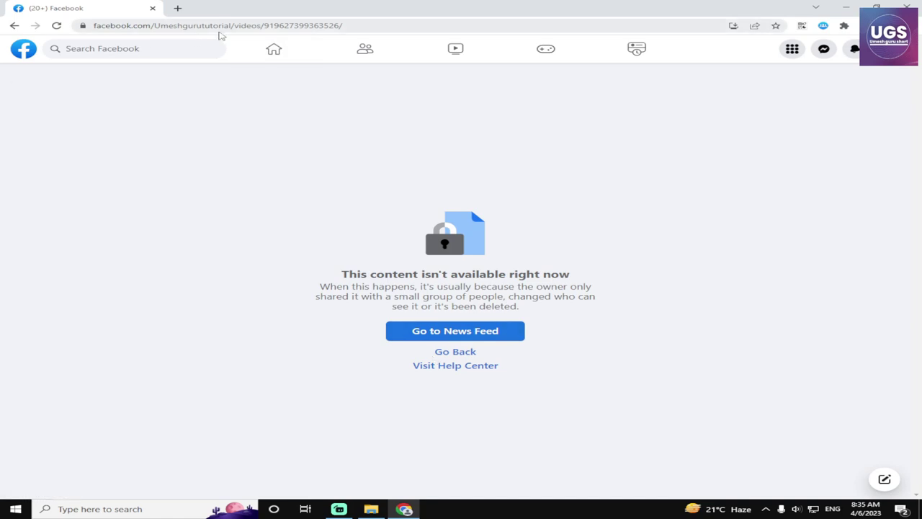
Shorten the address to facebook.com/Umeshgurututorial/, load that page, and find its lion king video post
left_click(262, 26)
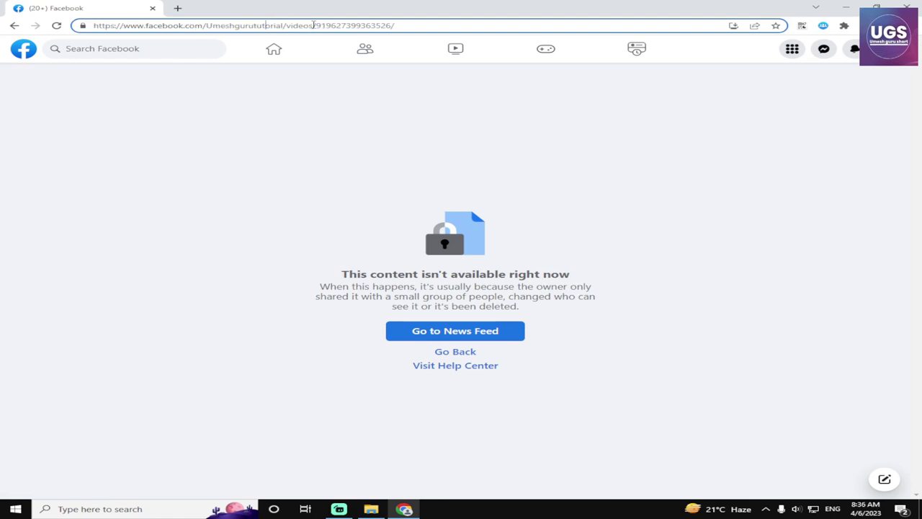
left_click_drag(316, 25, 619, 38)
key("BackSpace")
key("BackSpace")
key("BackSpace")
key("BackSpace")
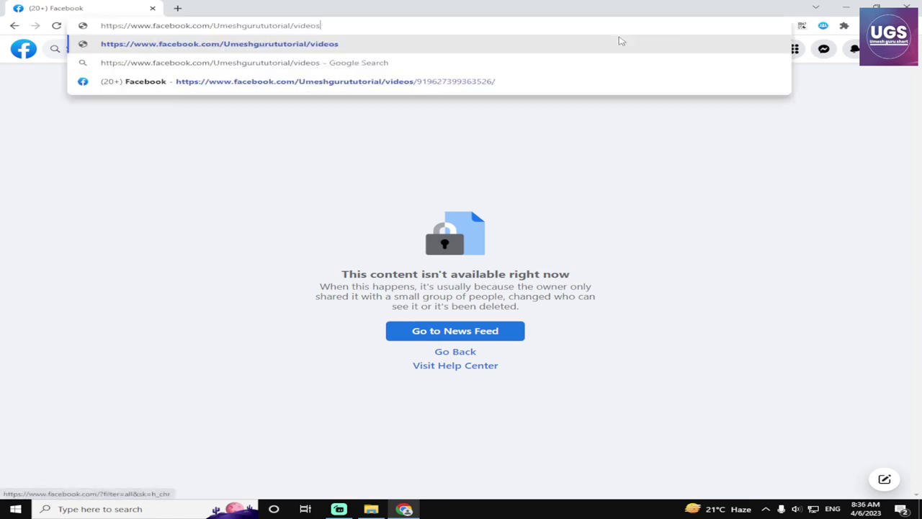
key("BackSpace")
key("BackSpace")
key("BackSpace")
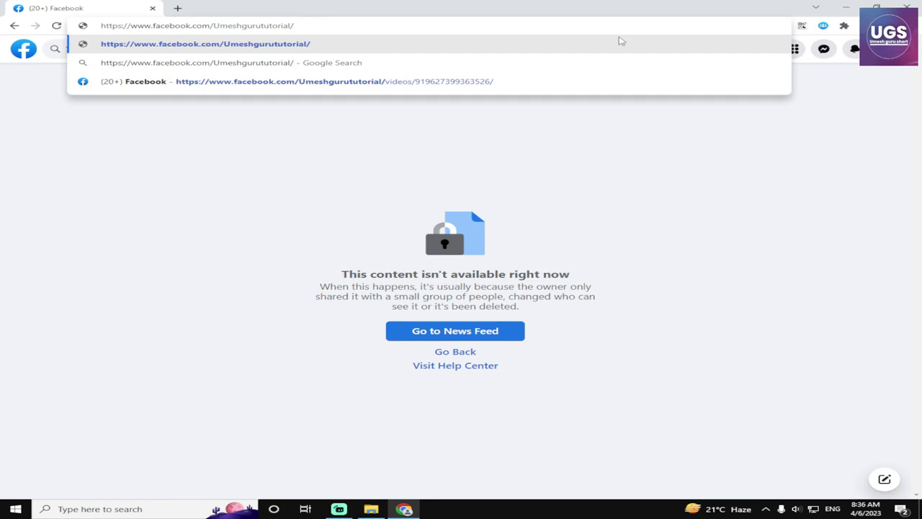
key("Return")
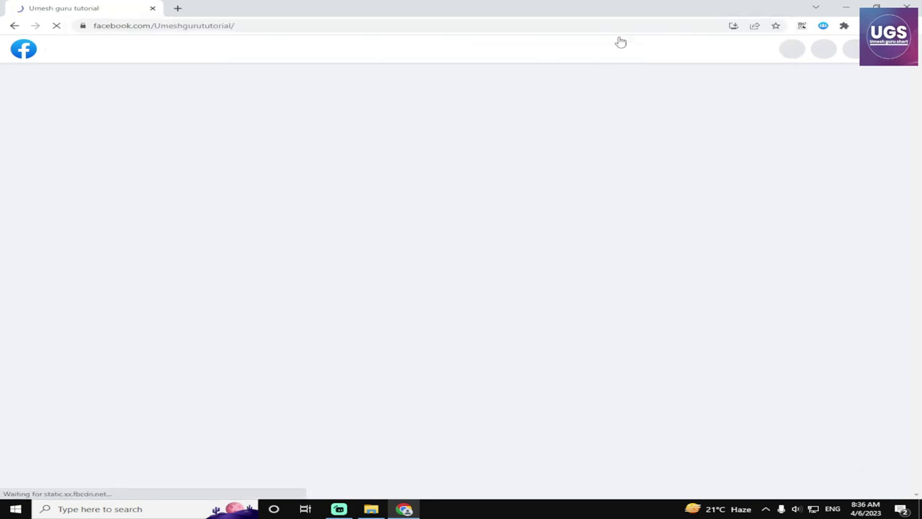
scroll(510, 291, "down", 6)
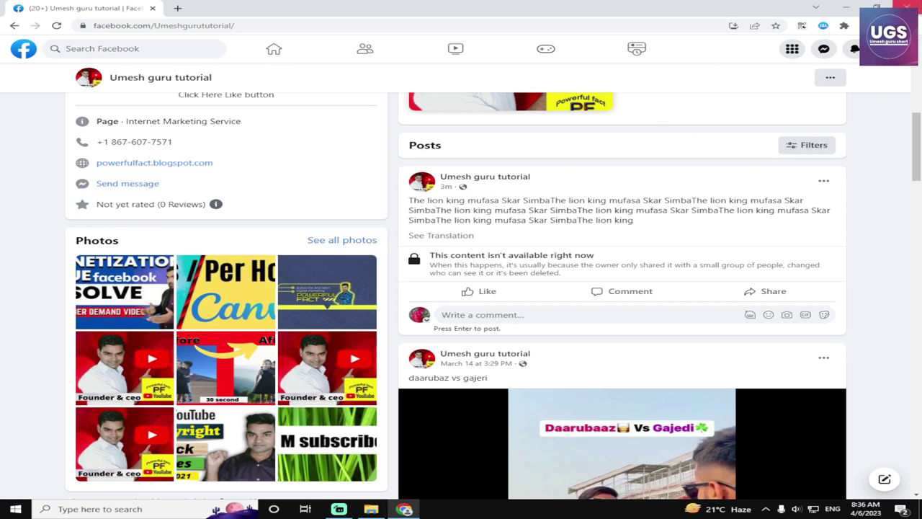
Close the browser and the open folder window, and refresh the desktop
left_click(906, 8)
right_click(537, 3)
left_click(565, 64)
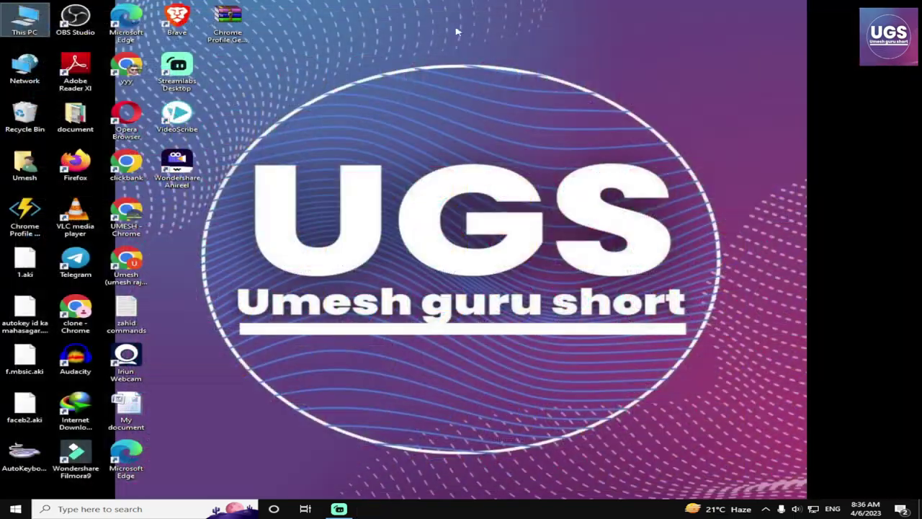
right_click(439, 28)
left_click(173, 202)
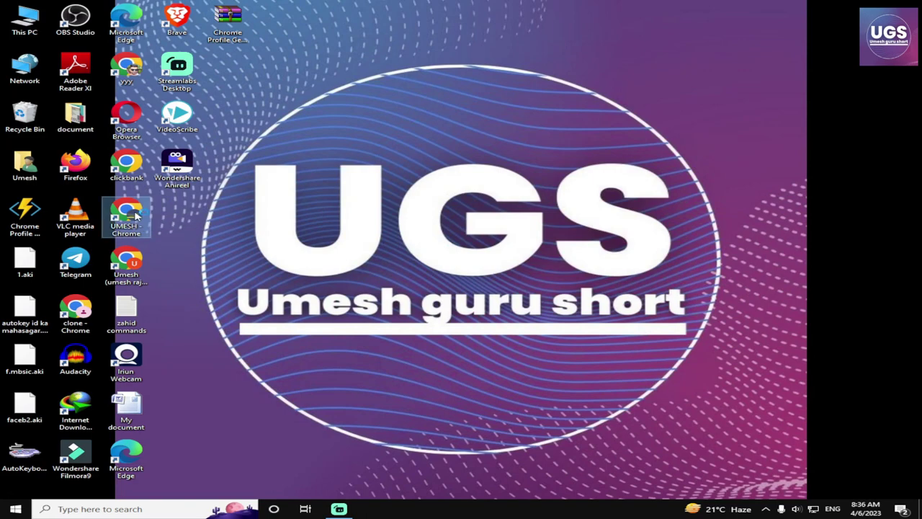
Launch the page owner's Chrome profile from the desktop and open facebook.com in it
double_click(137, 210)
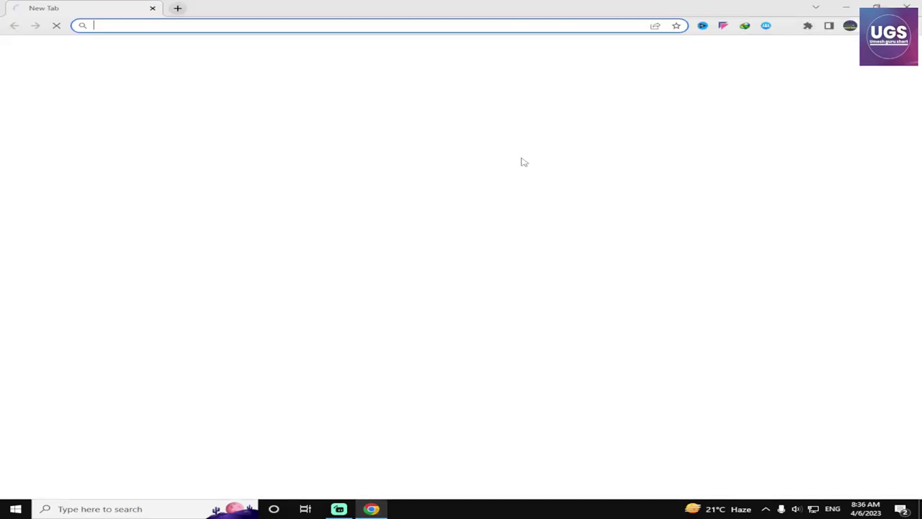
type("facebook.com")
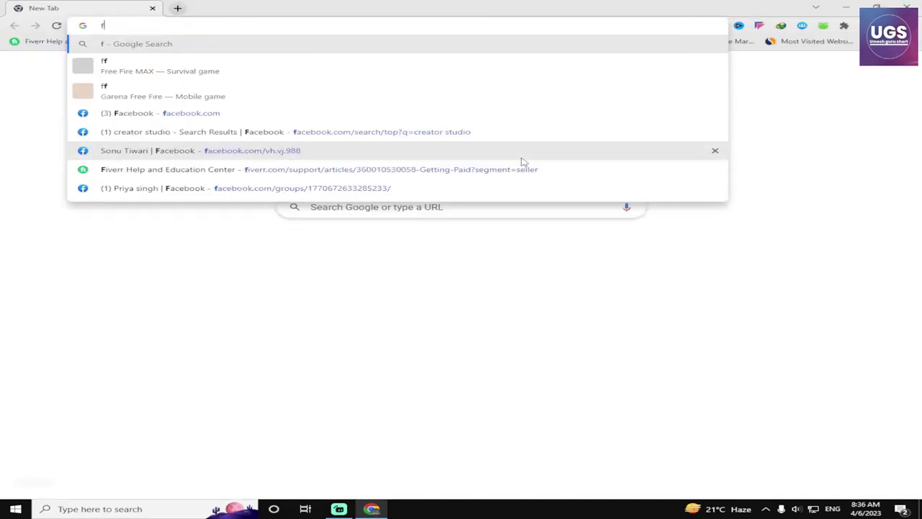
key("Return")
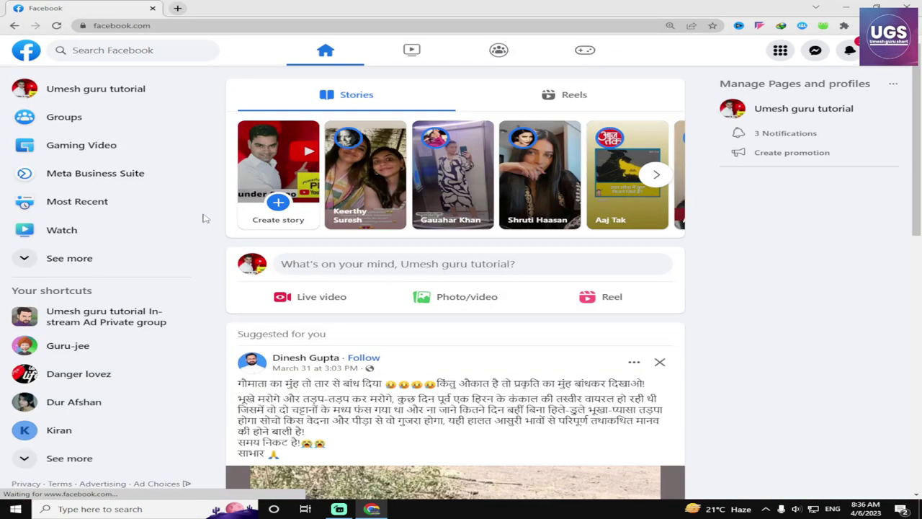
Open the managed tutorial page and find the status notice above its lion king video post
left_click(109, 96)
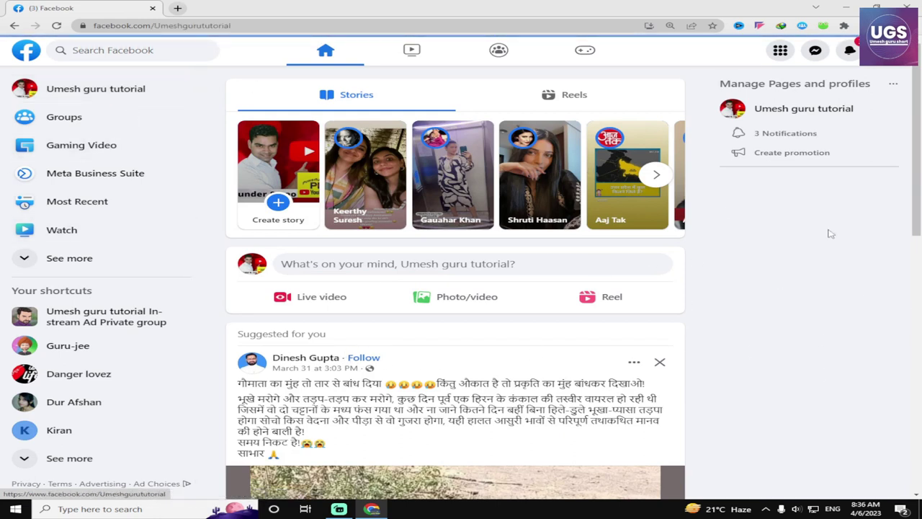
scroll(645, 325, "down", 8)
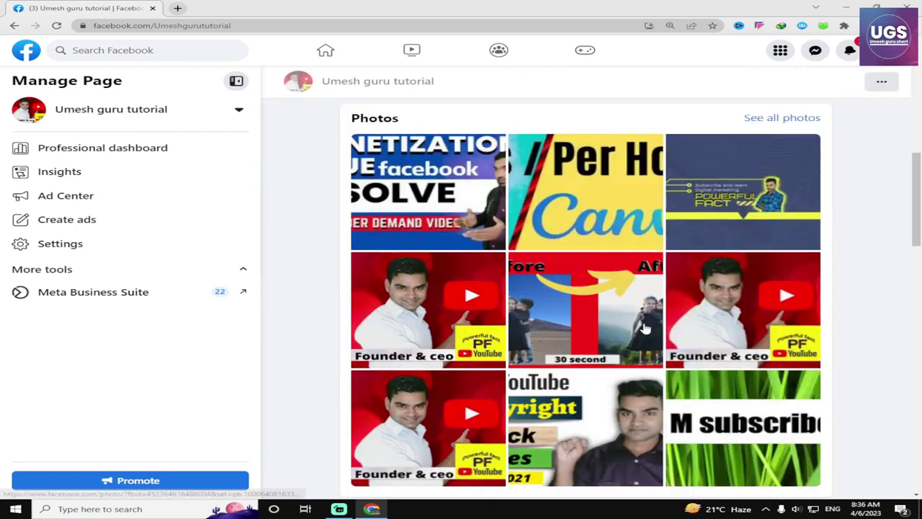
scroll(645, 328, "down", 15)
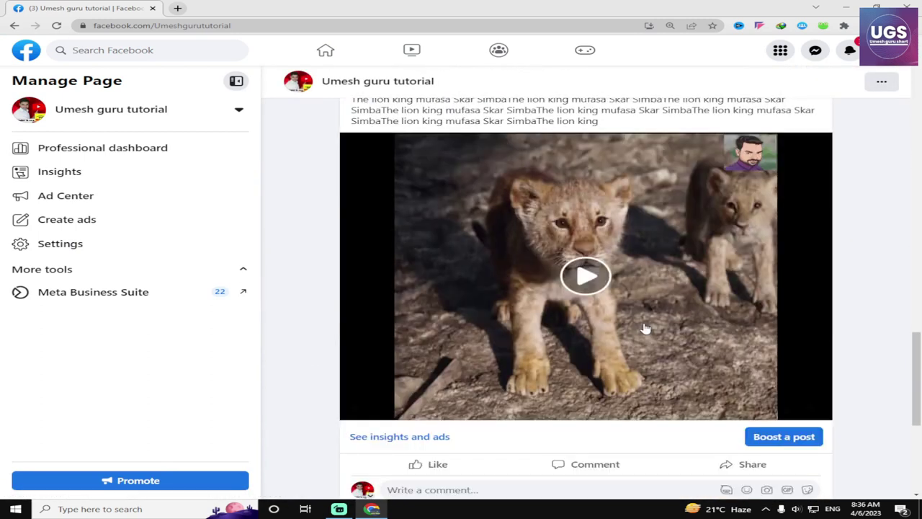
scroll(645, 328, "up", 2)
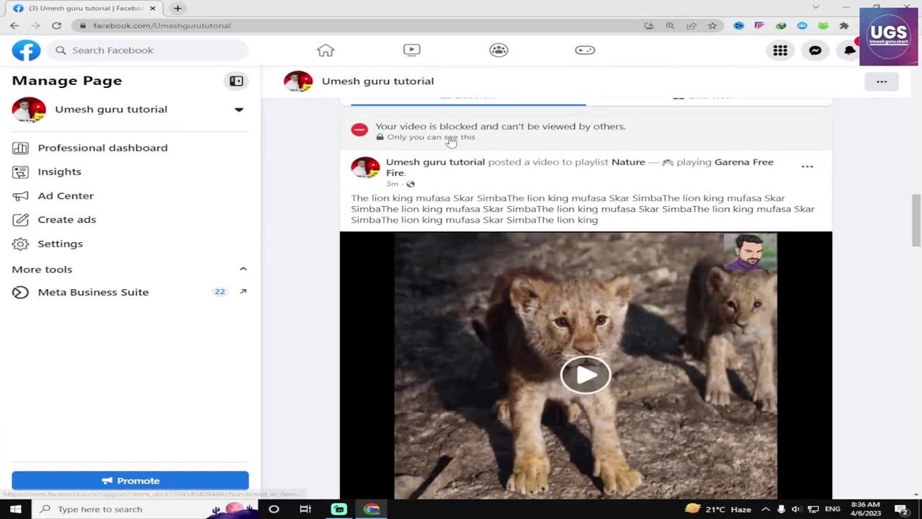
Open the support message from the video's block notice, review the copyright match details, and close them
left_click(490, 141)
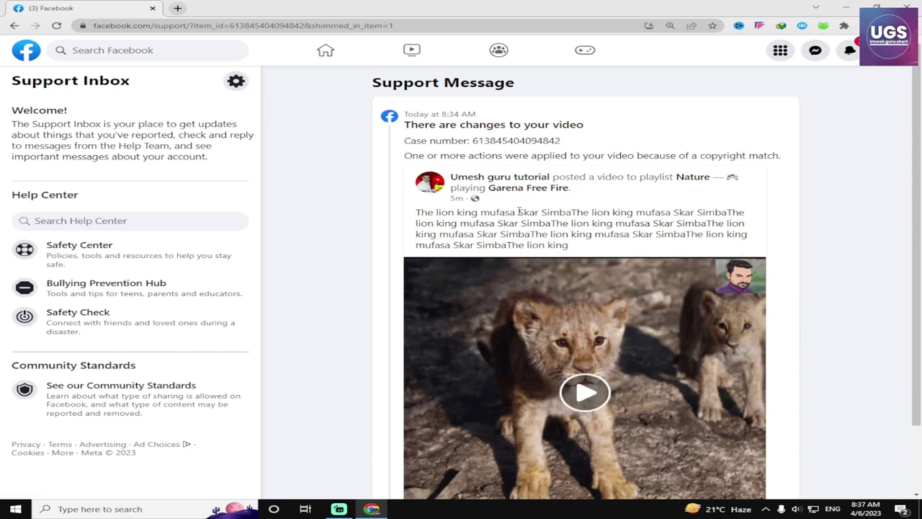
scroll(518, 211, "down", 1)
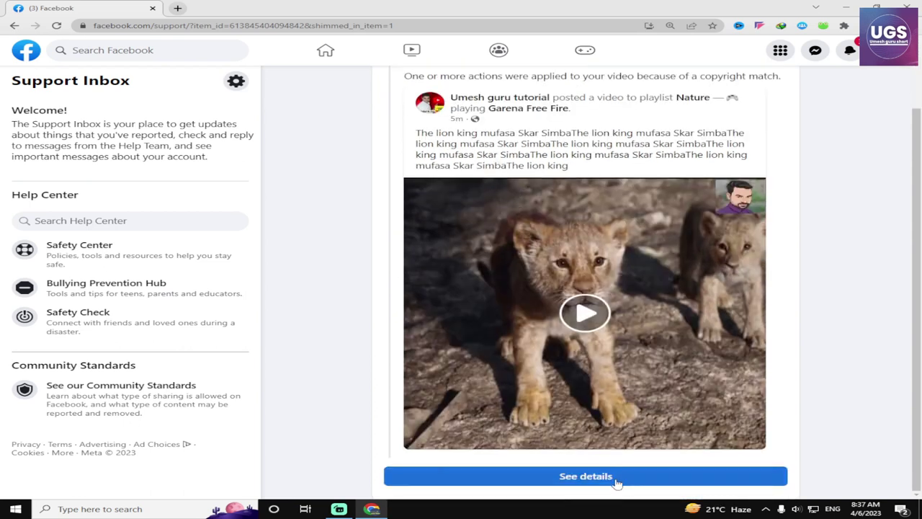
left_click(584, 476)
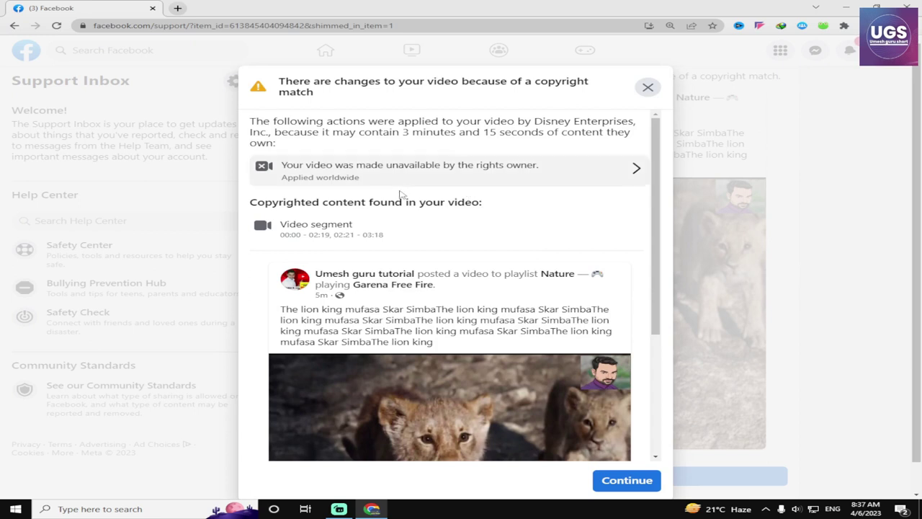
key("Escape")
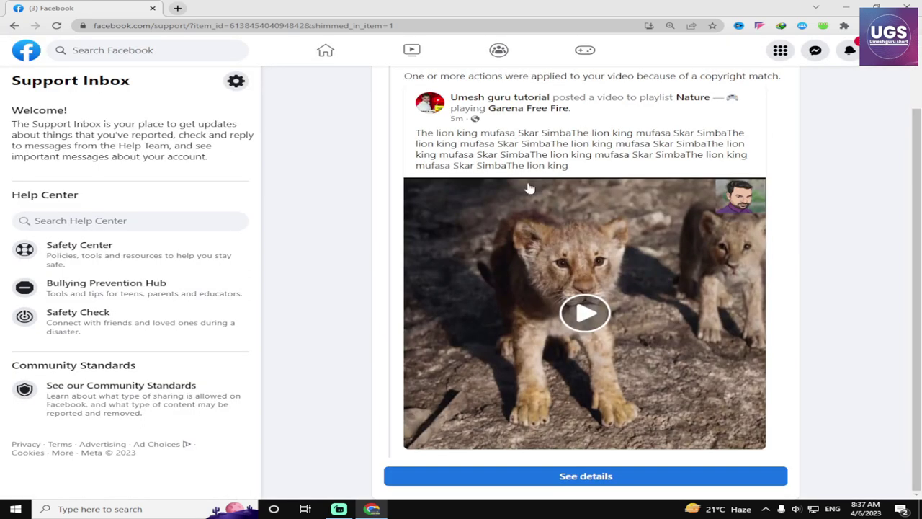
Reopen the copyright match details and continue past the copyright explanation to the available actions
scroll(518, 333, "up", 1)
scroll(518, 333, "down", 1)
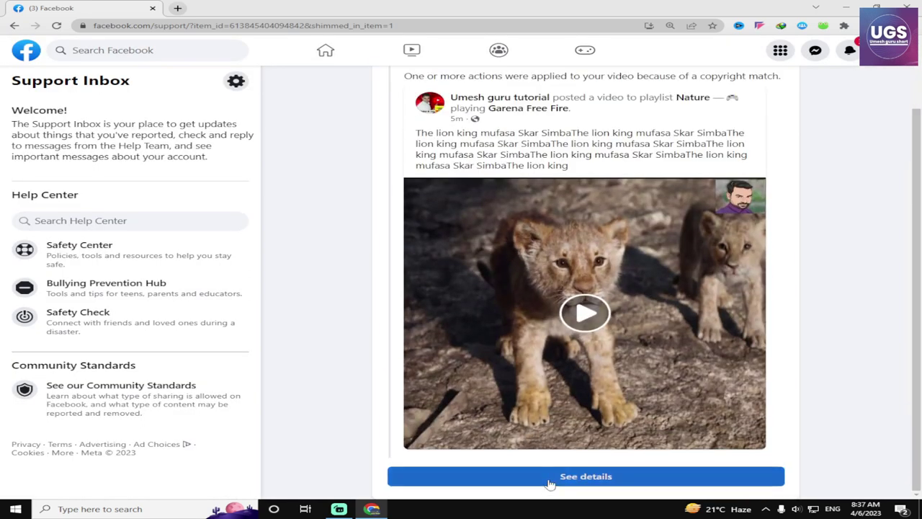
left_click(549, 480)
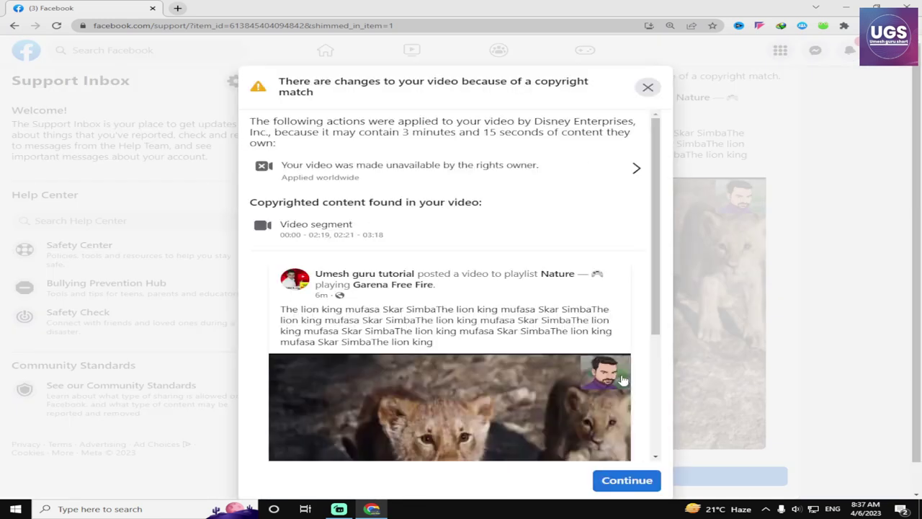
left_click(626, 480)
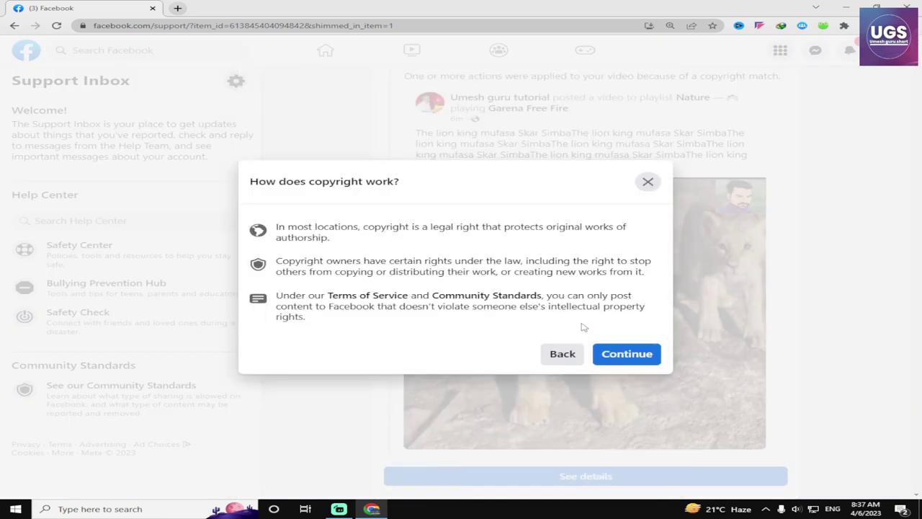
left_click(611, 358)
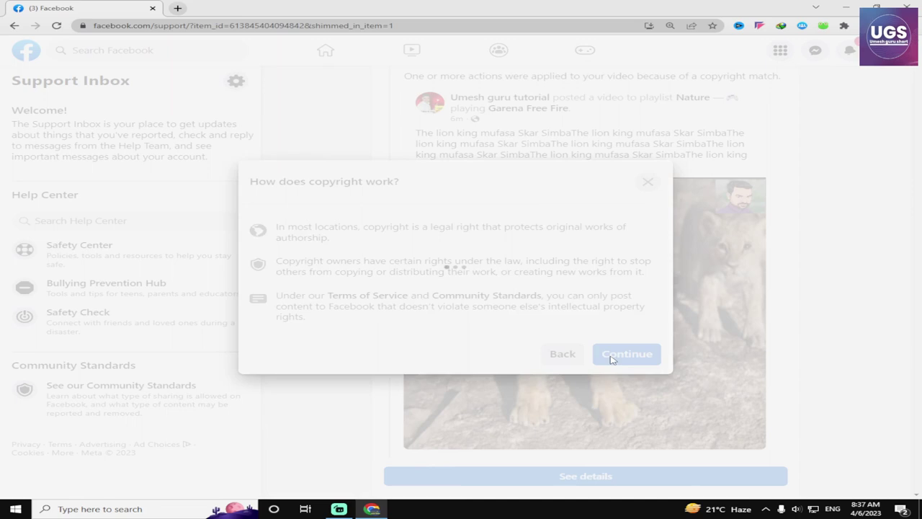
left_click(630, 376)
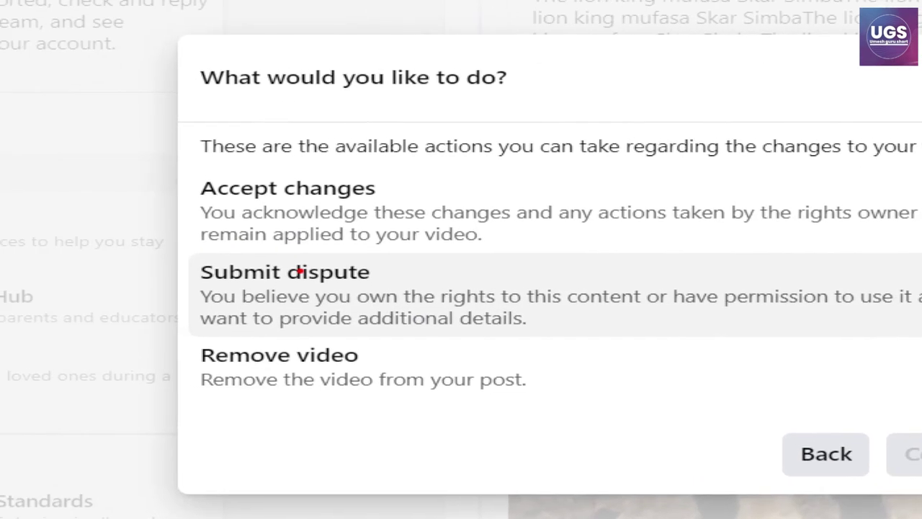
Choose Submit dispute as the action for the blocked video and continue
left_click_drag(299, 268, 607, 230)
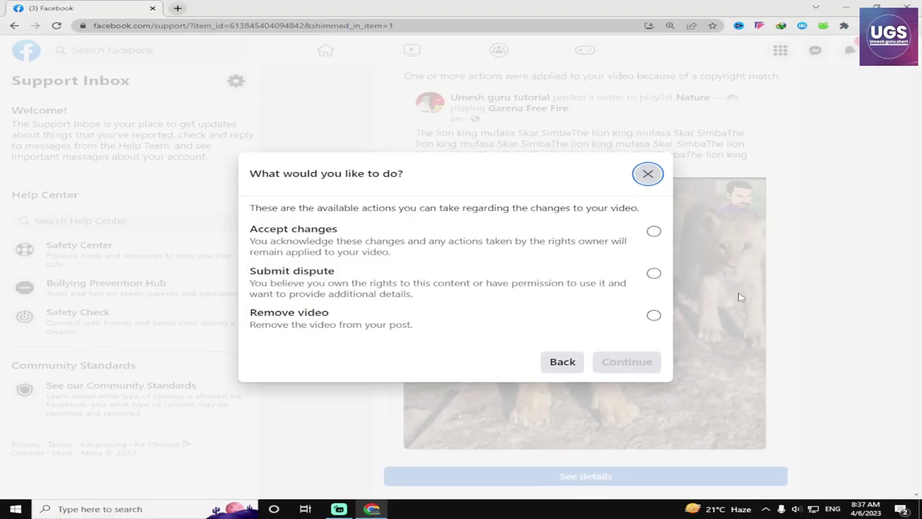
left_click(653, 274)
left_click(629, 362)
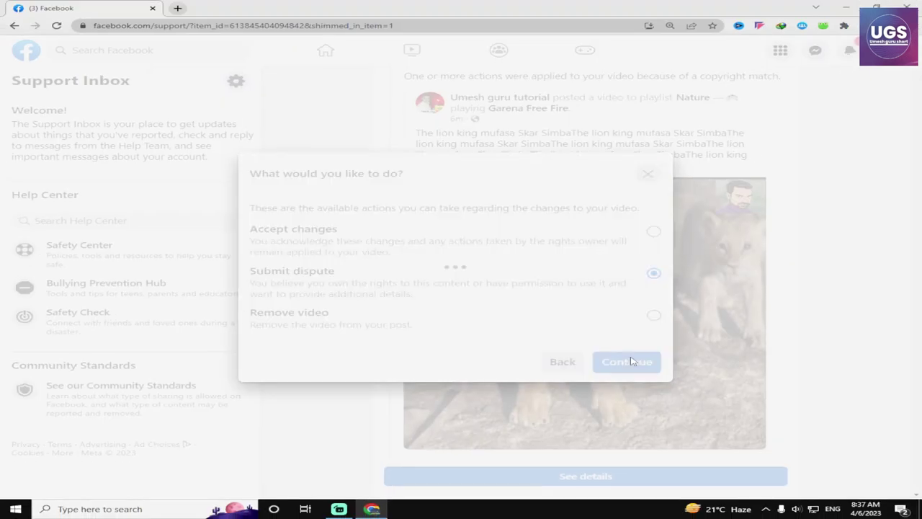
Fill in the dispute form with Original content as the reason and "This is my original work" as the additional details
left_click(631, 358)
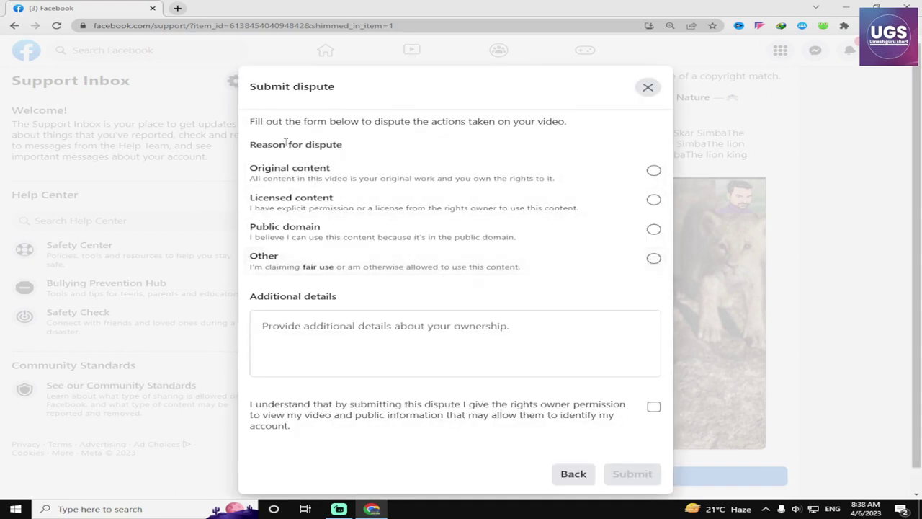
left_click(423, 180)
left_click(406, 333)
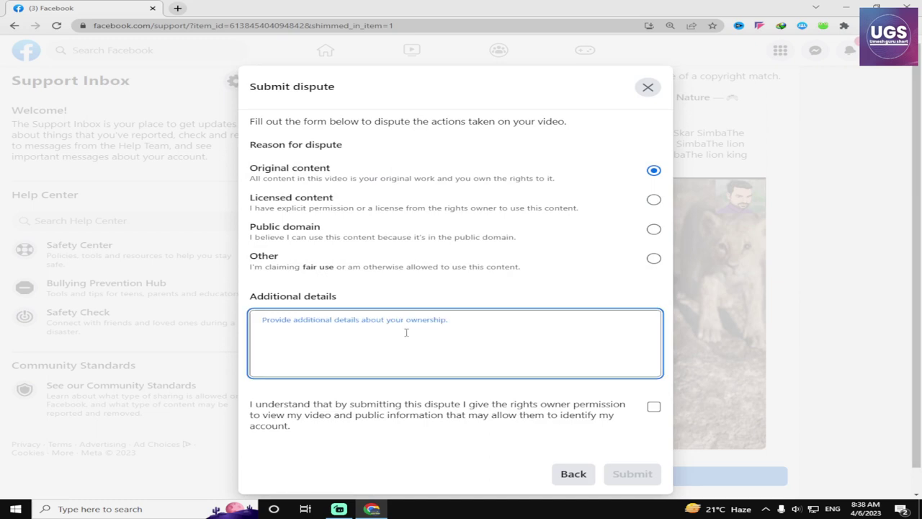
type("This is my orig")
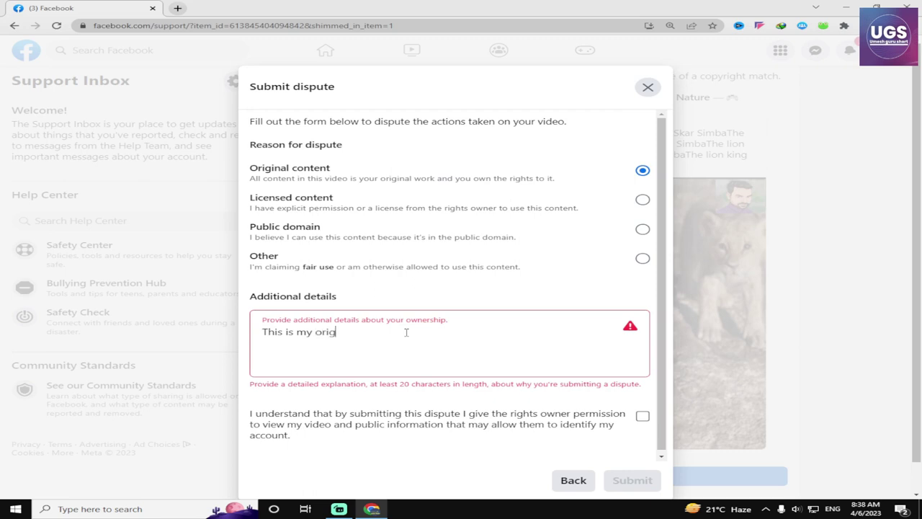
type("inal work")
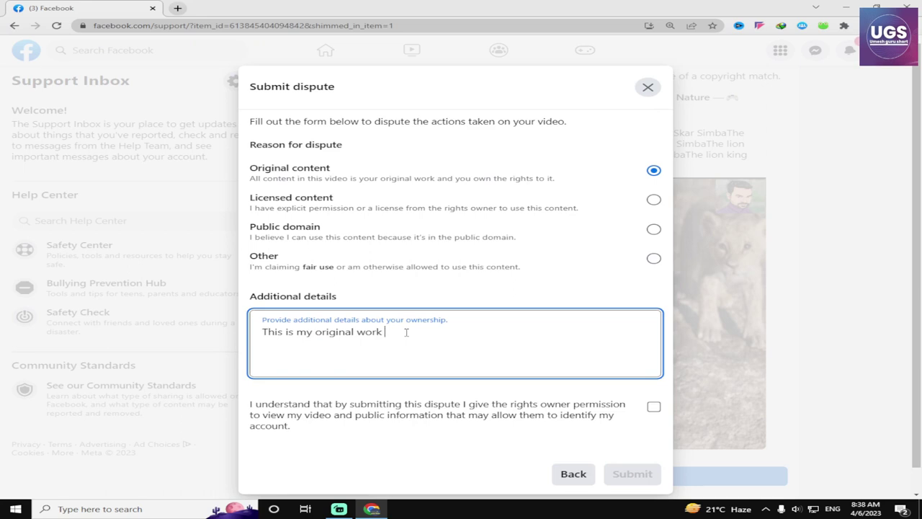
Accept the rights owner viewing permission, submit the dispute, and close the confirmation
left_click(653, 407)
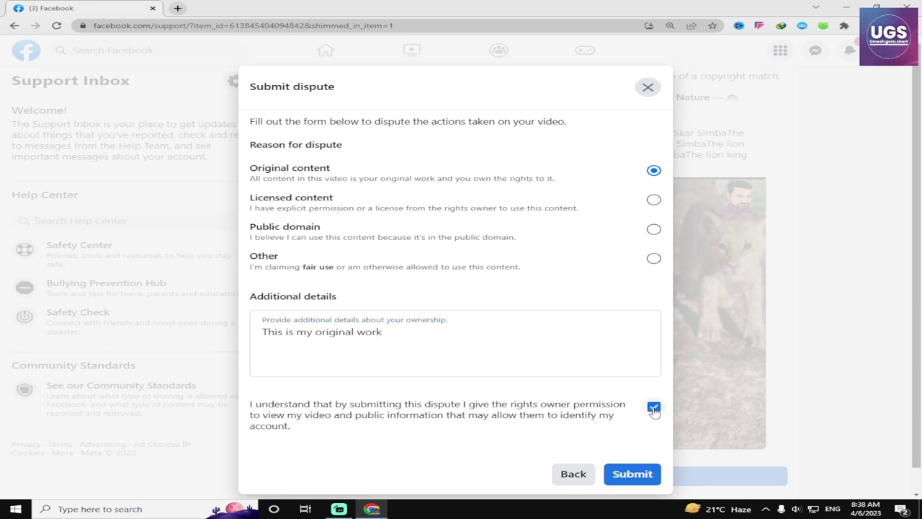
left_click(631, 475)
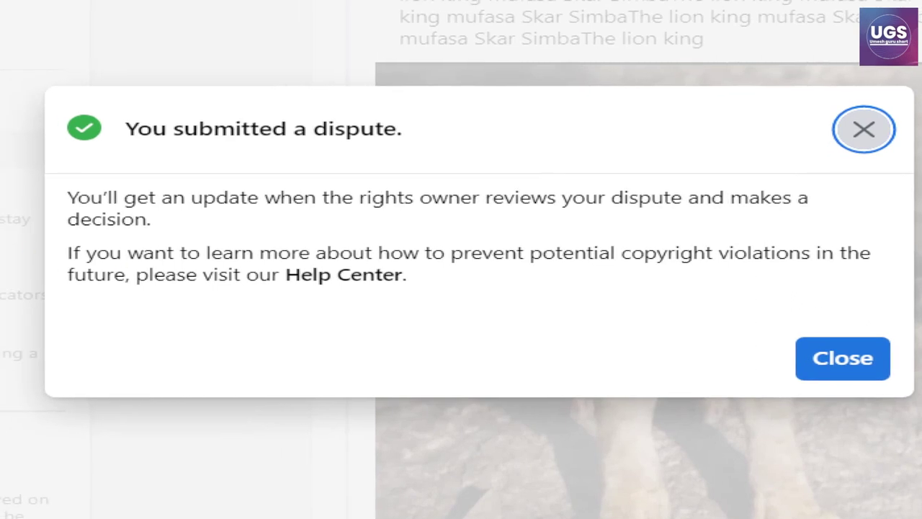
mouse_move(107, 161)
left_mouse_down()
mouse_move(918, 209)
mouse_move(8, 255)
mouse_move(605, 179)
left_mouse_up()
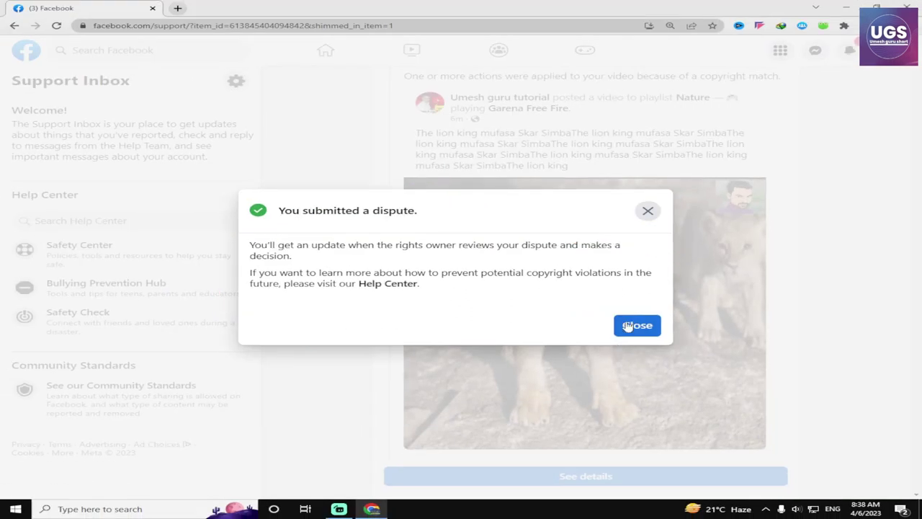
left_click(628, 326)
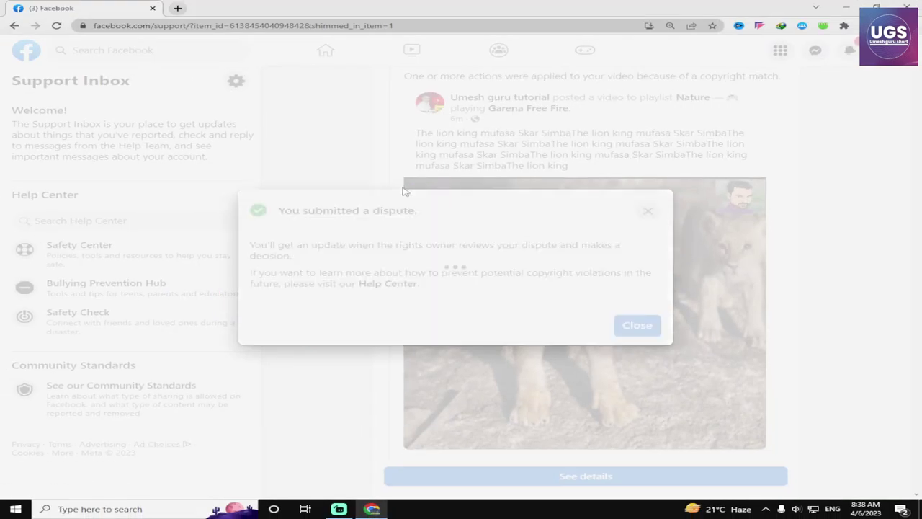
Return to the managed tutorial page and check the status notice above the lion king video post
left_click(326, 50)
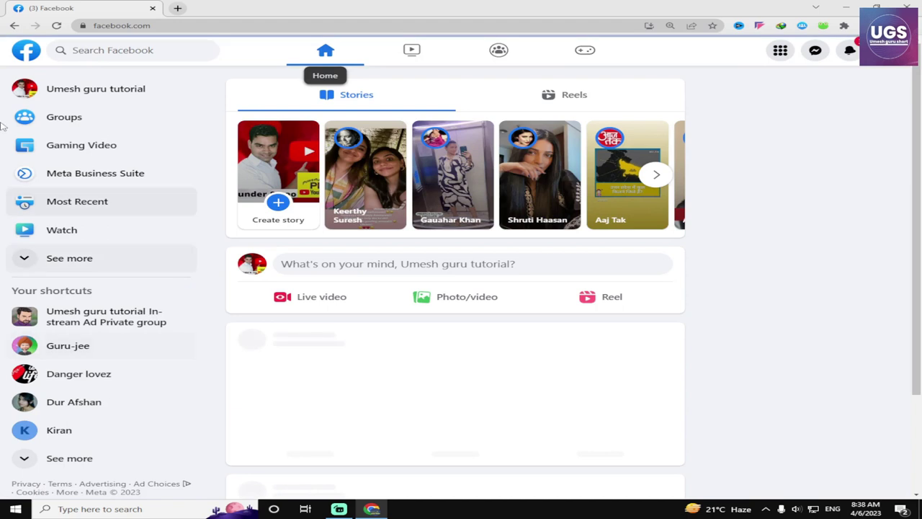
left_click(117, 89)
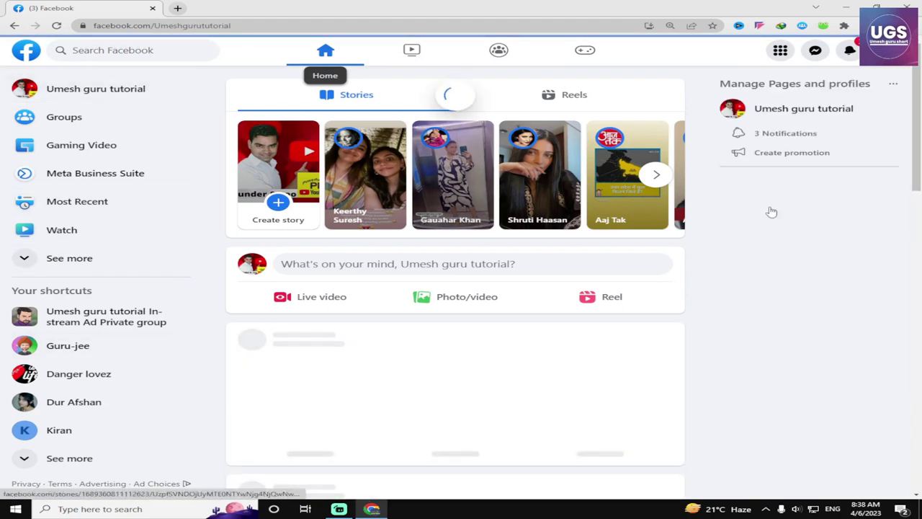
scroll(756, 329, "down", 12)
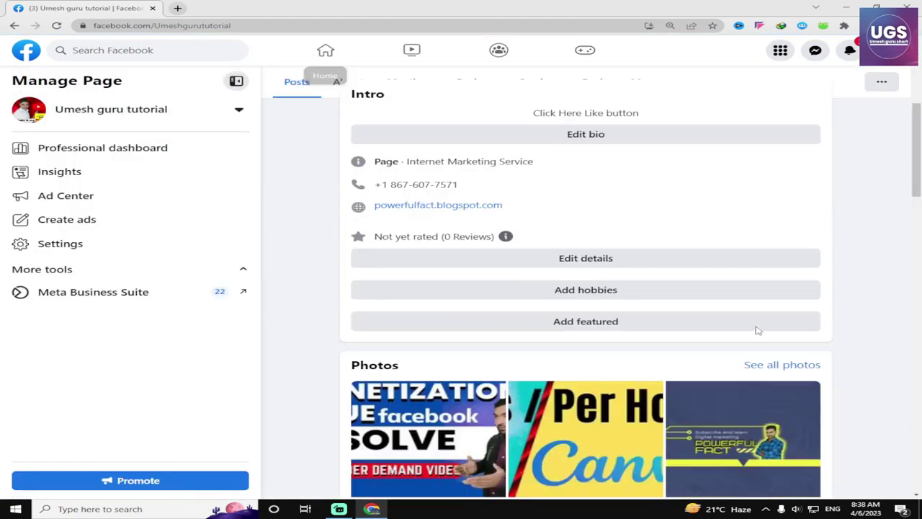
scroll(755, 330, "down", 6)
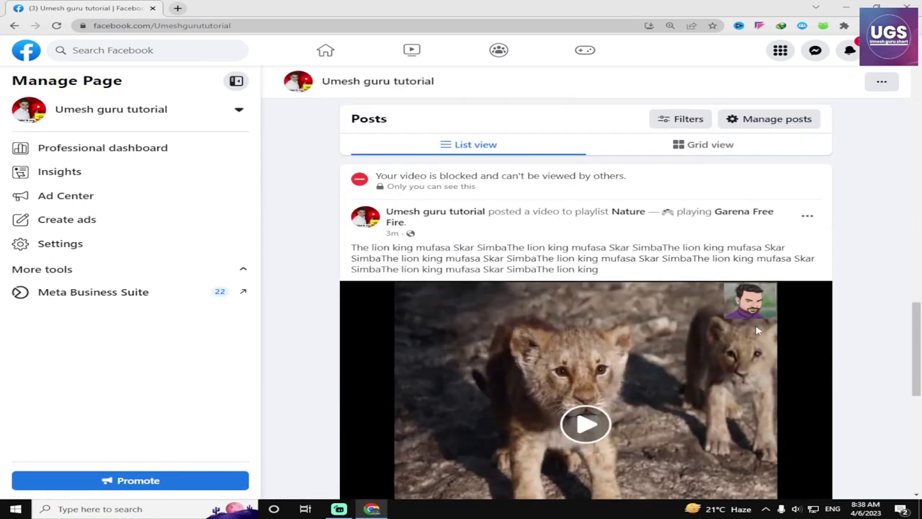
scroll(531, 273, "up", 7)
scroll(531, 273, "down", 7)
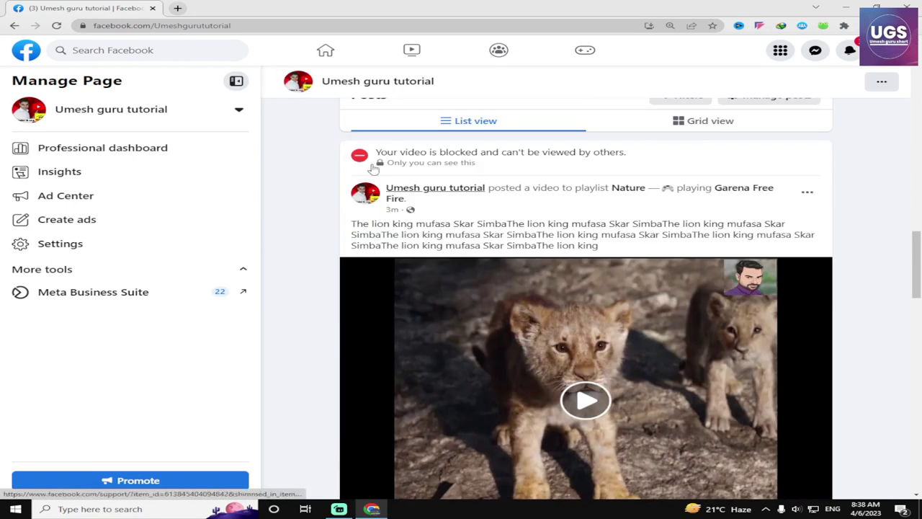
Open the support message from the video's block notice and review the submitted dispute's reason and details
left_click(437, 165)
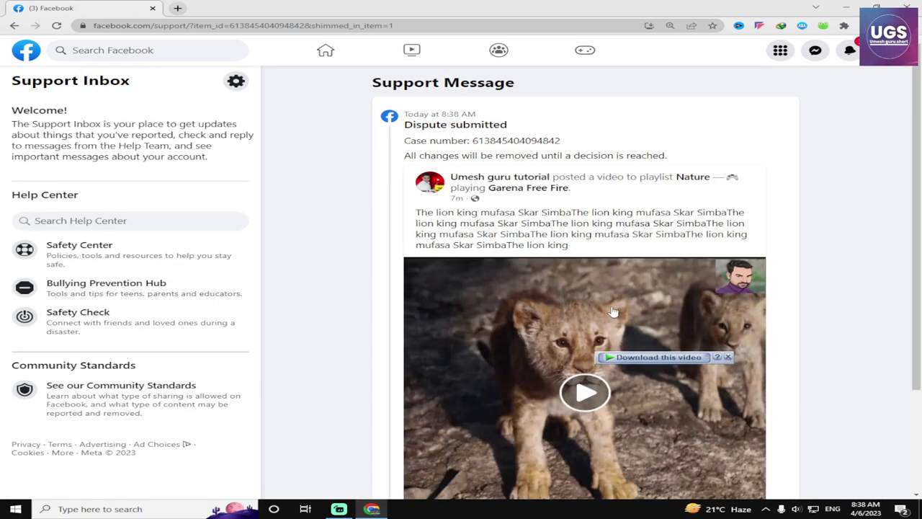
scroll(596, 336, "down", 2)
left_click(458, 449)
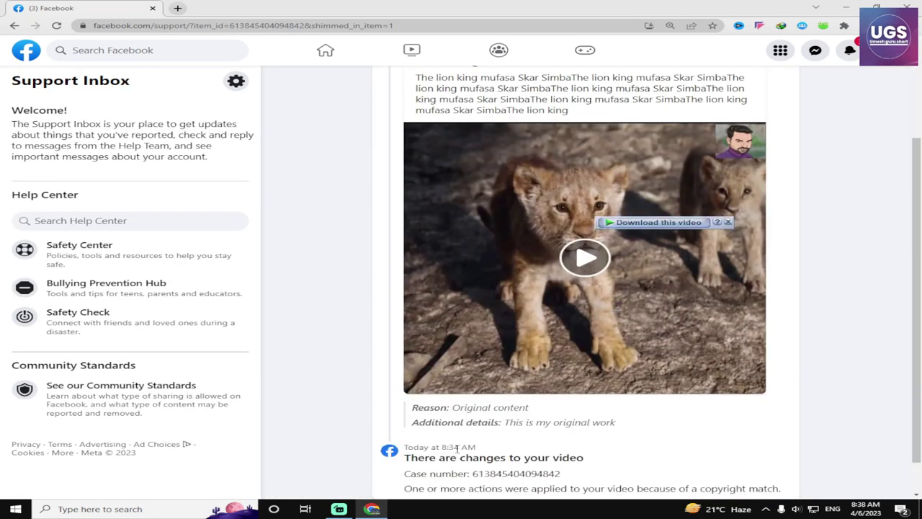
scroll(547, 410, "down", 1)
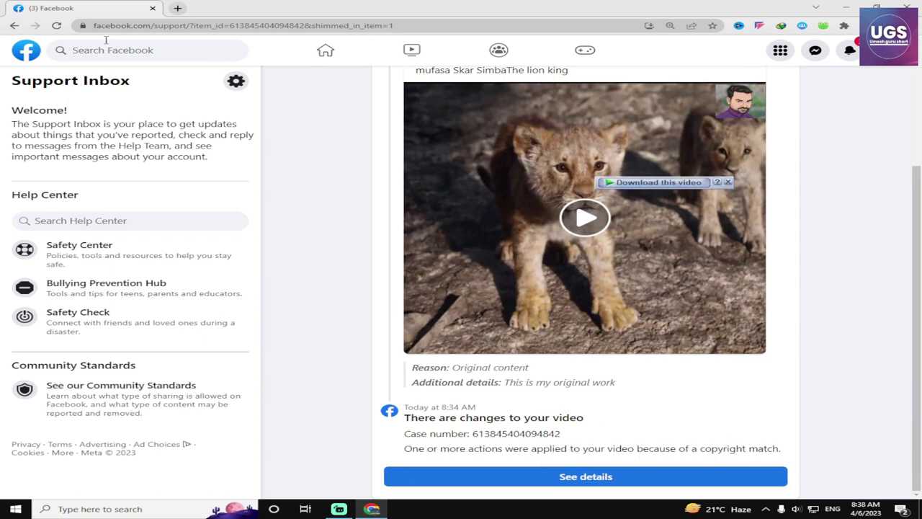
Go back to the tutorial page through the home feed and recheck the lion king post's block notice
left_click(296, 46)
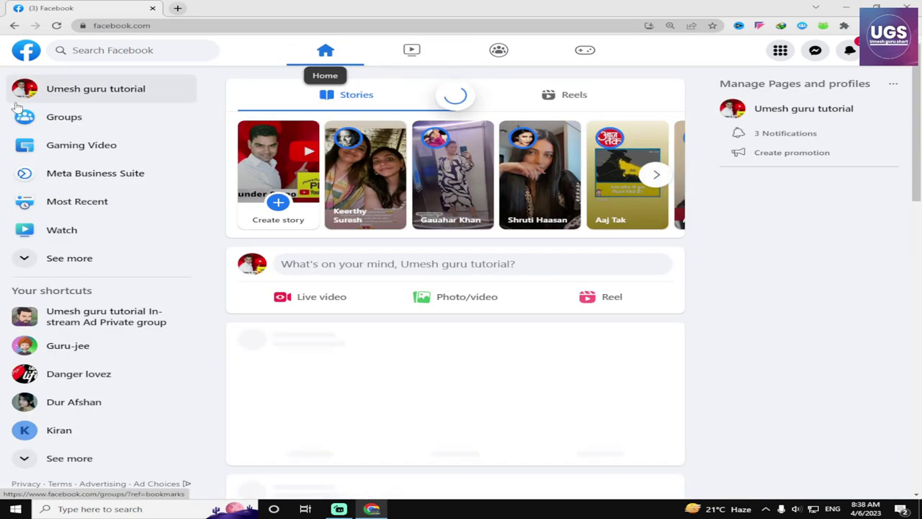
left_click(77, 93)
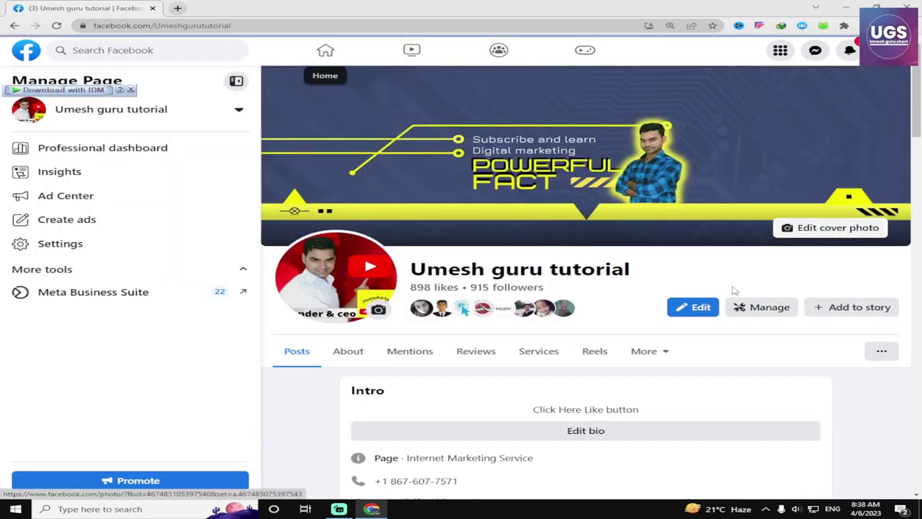
scroll(720, 292, "down", 3)
scroll(718, 291, "down", 15)
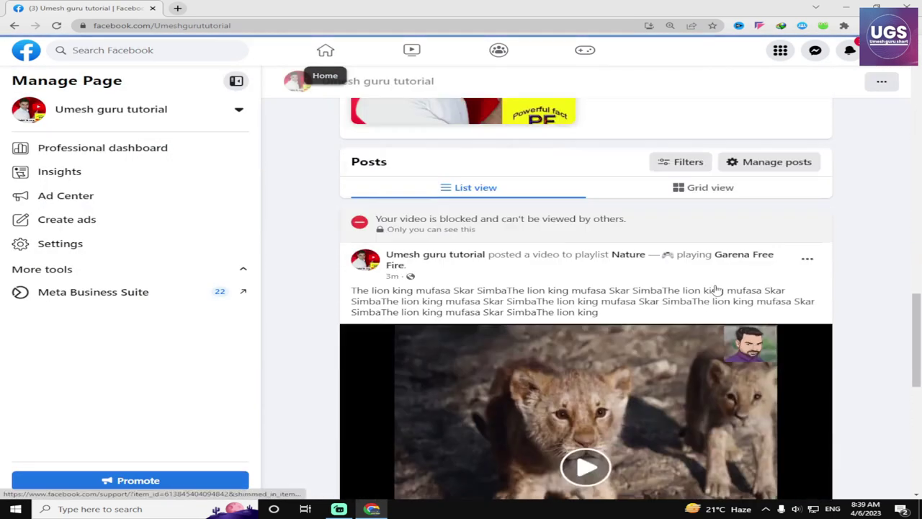
scroll(716, 290, "up", 2)
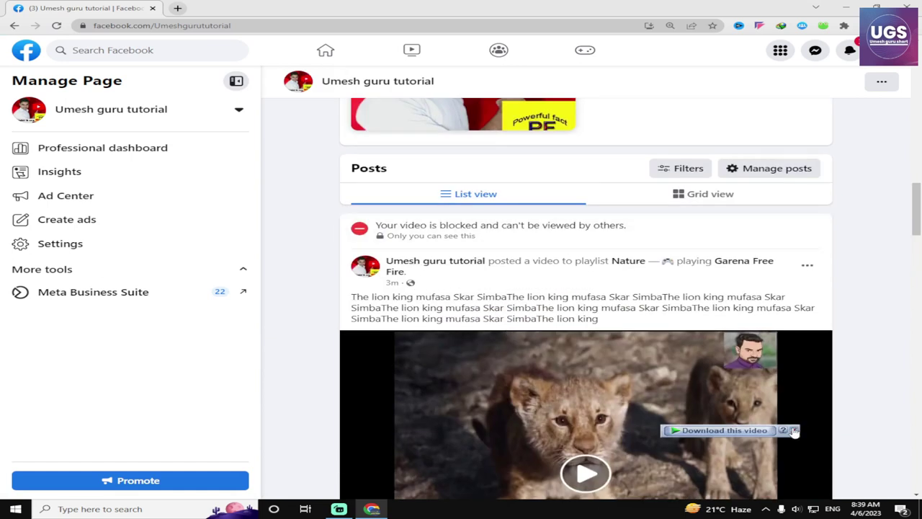
scroll(443, 263, "down", 4)
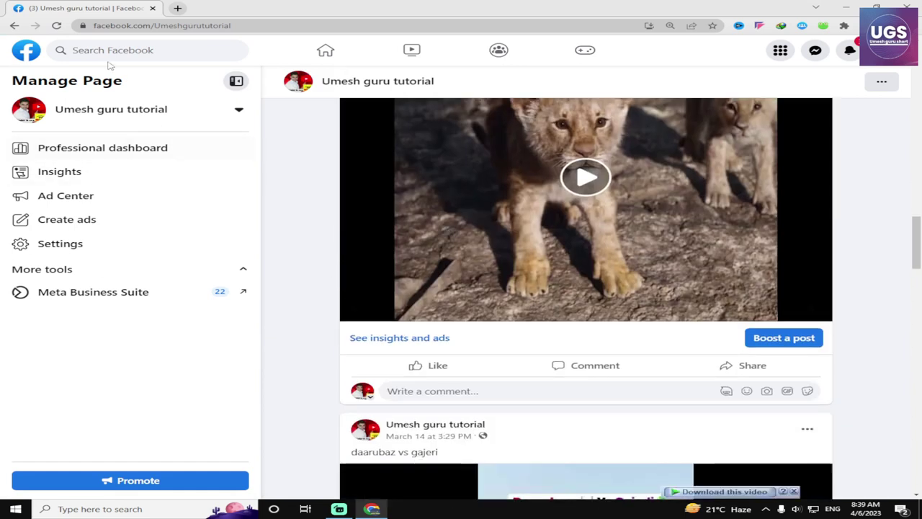
Reload the tutorial page and examine the lion king video post for any remaining block notice
left_click(58, 27)
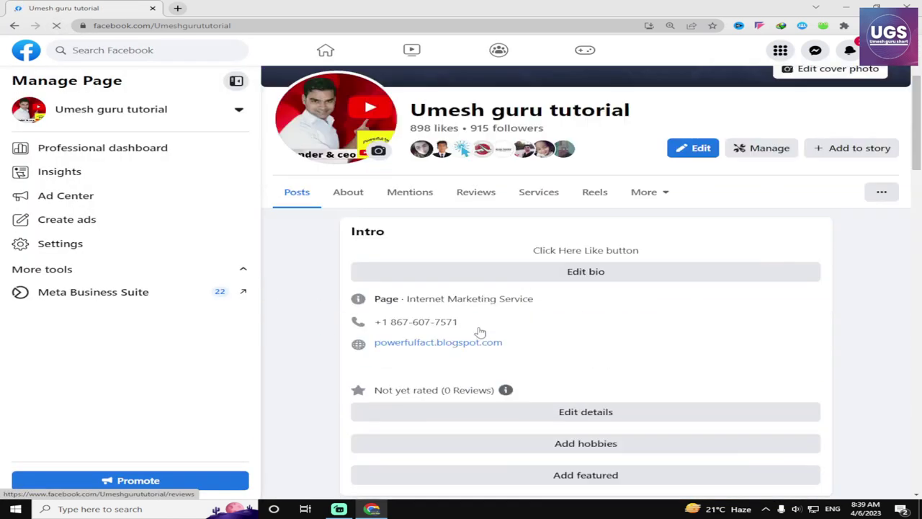
scroll(481, 329, "down", 8)
scroll(481, 330, "down", 7)
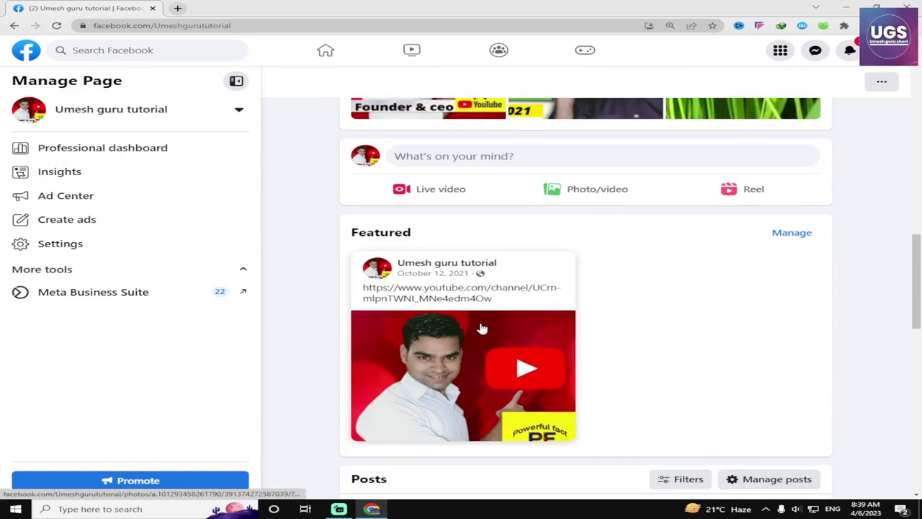
scroll(408, 173, "down", 1)
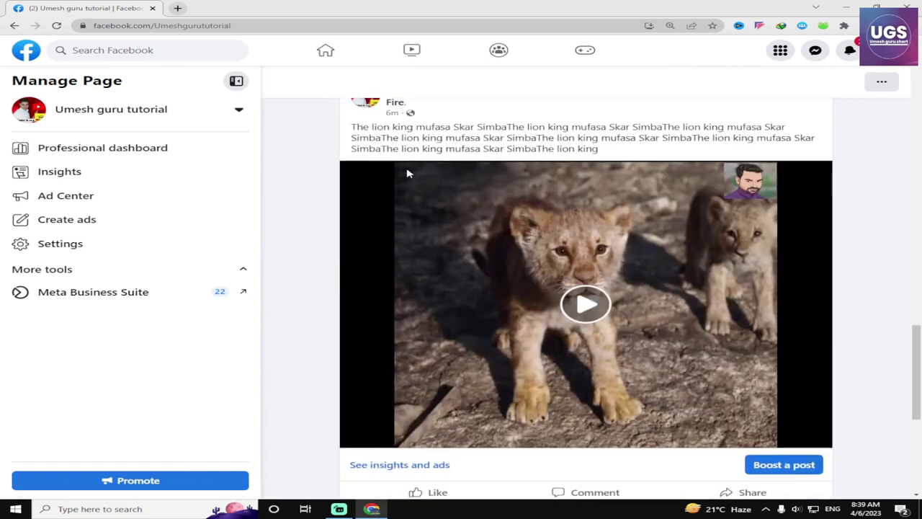
scroll(364, 252, "up", 1)
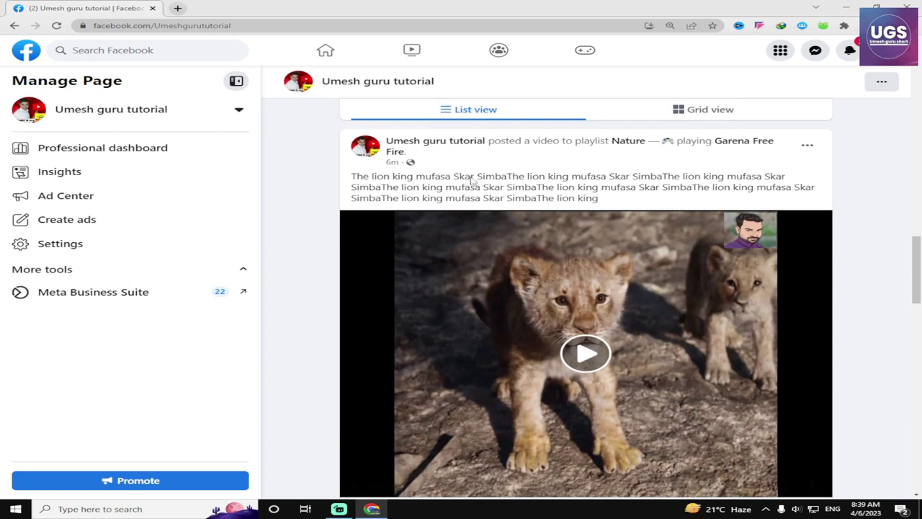
scroll(463, 179, "up", 1)
scroll(463, 179, "down", 5)
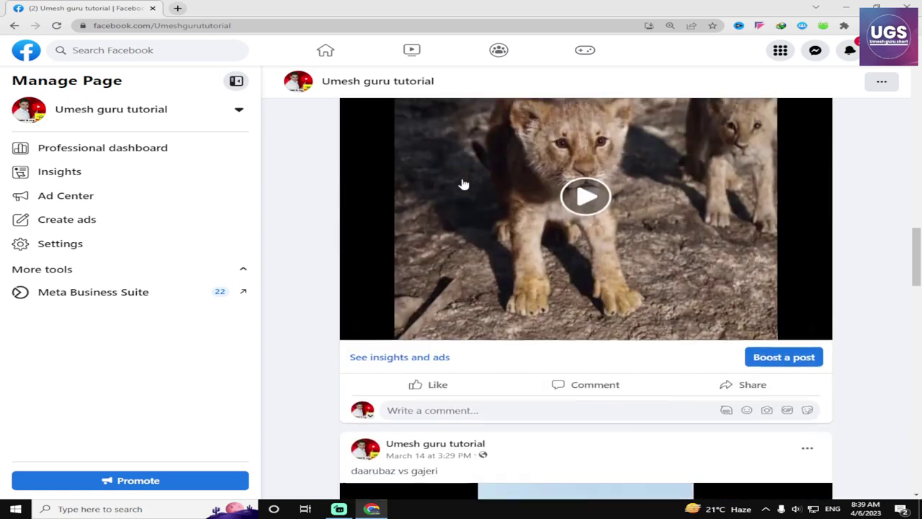
scroll(463, 179, "up", 5)
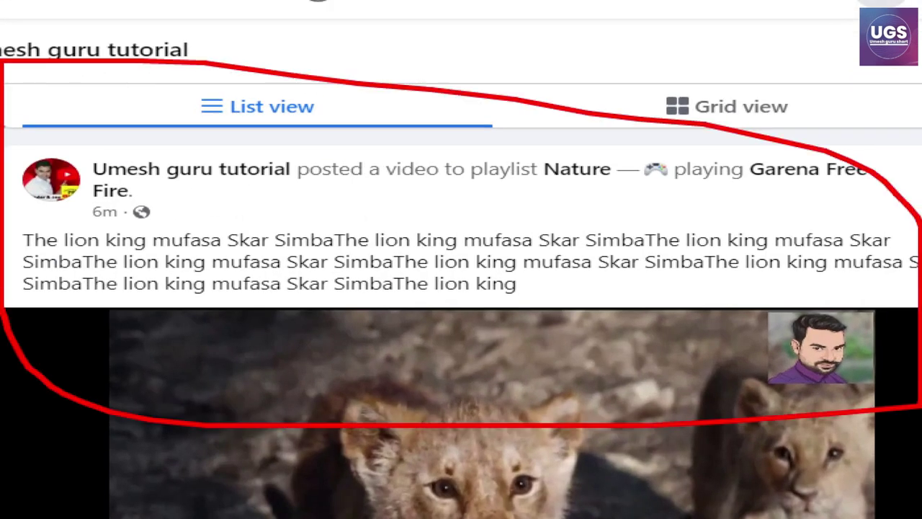
Copy the link to the lion king video post from its sharing options
scroll(834, 228, "down", 3)
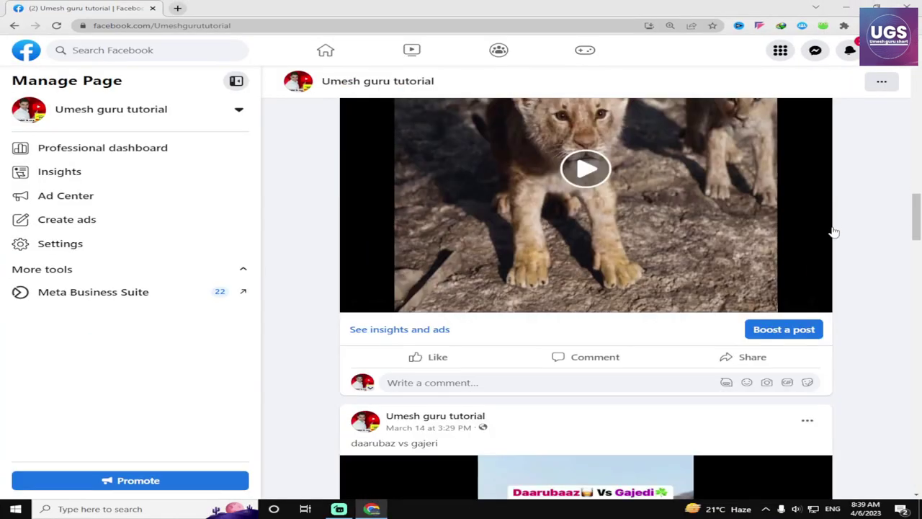
left_click(769, 345)
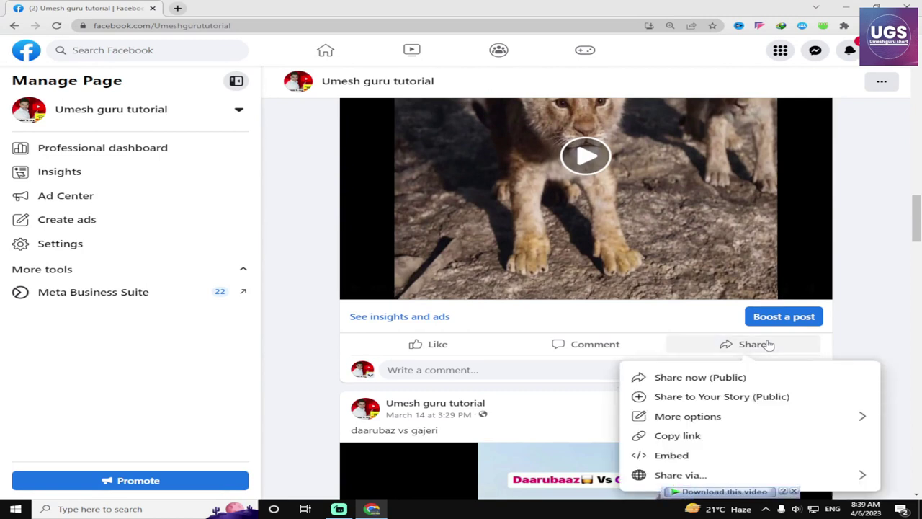
left_click(688, 436)
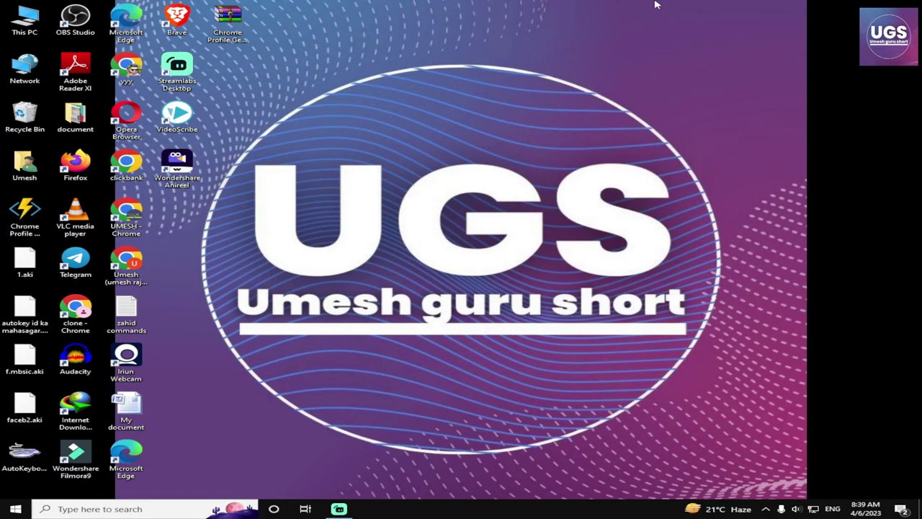
Launch the 1billion012 Chrome profile from the Sharing setup folder on Local Disk (D:)
right_click(654, 4)
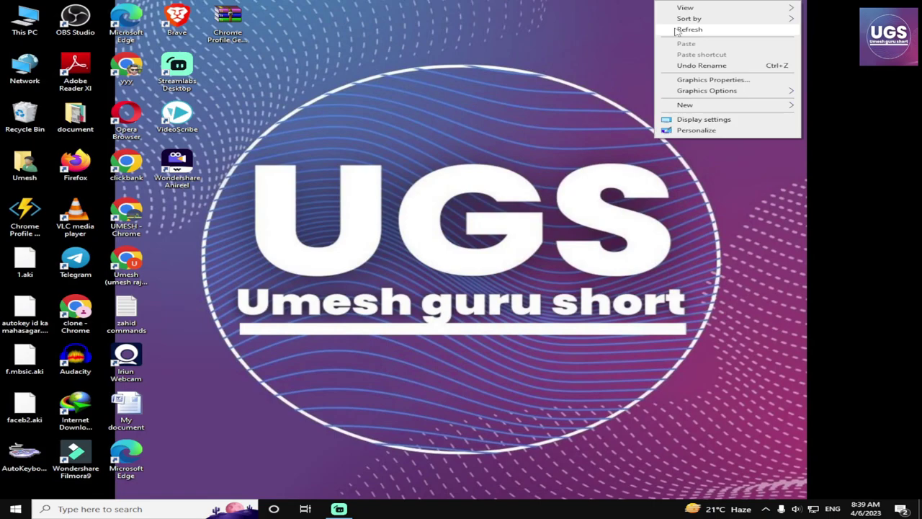
left_click(677, 27)
double_click(25, 18)
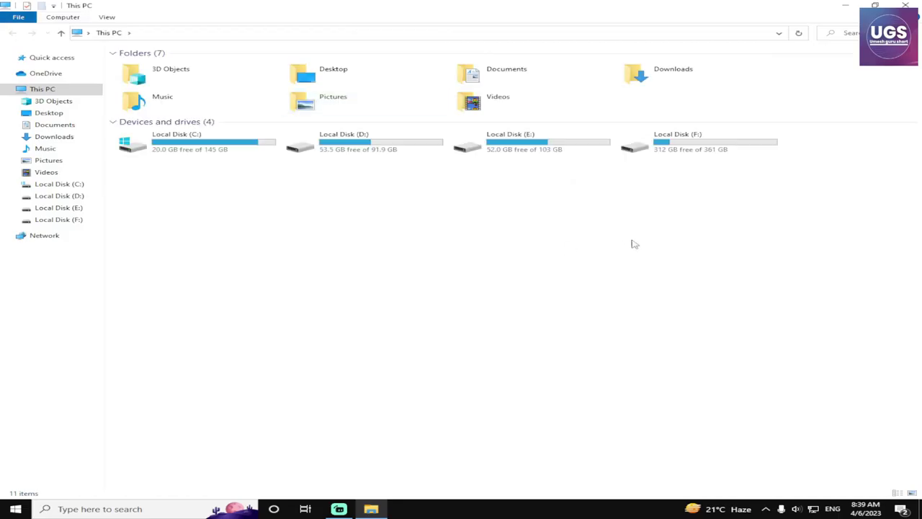
double_click(401, 149)
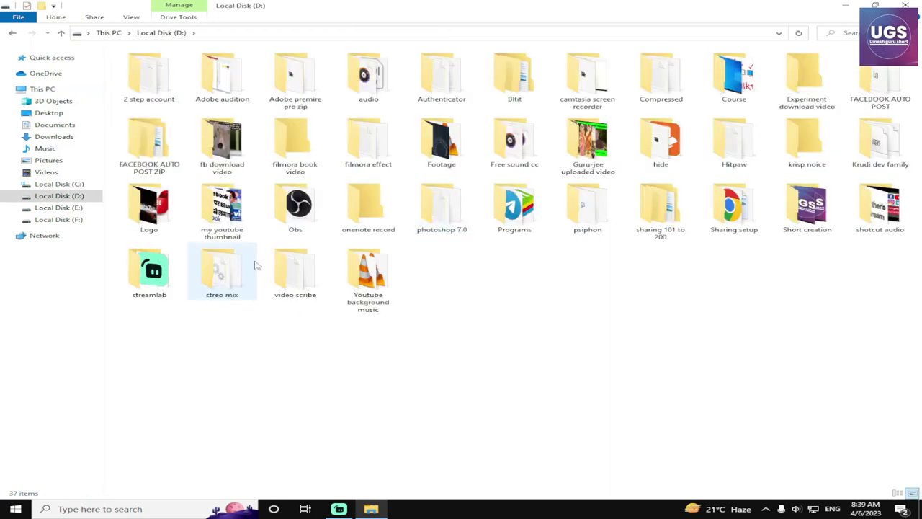
double_click(734, 208)
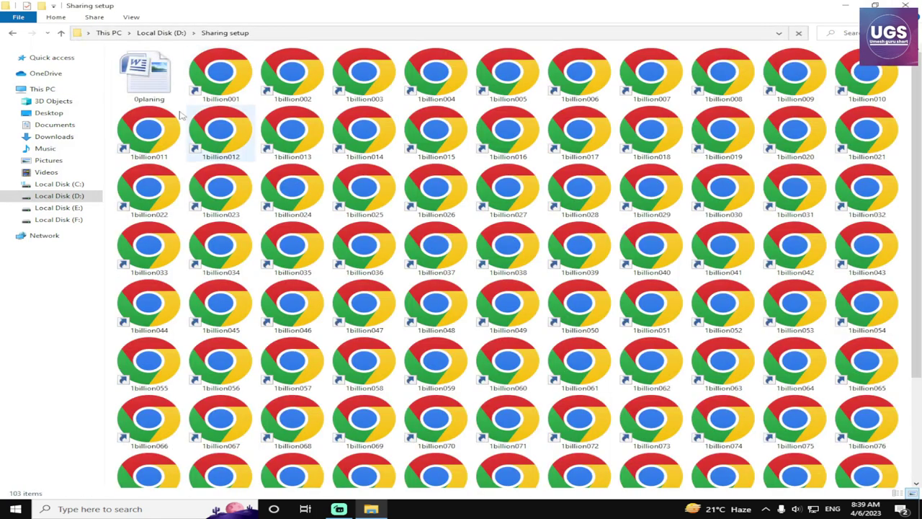
double_click(209, 130)
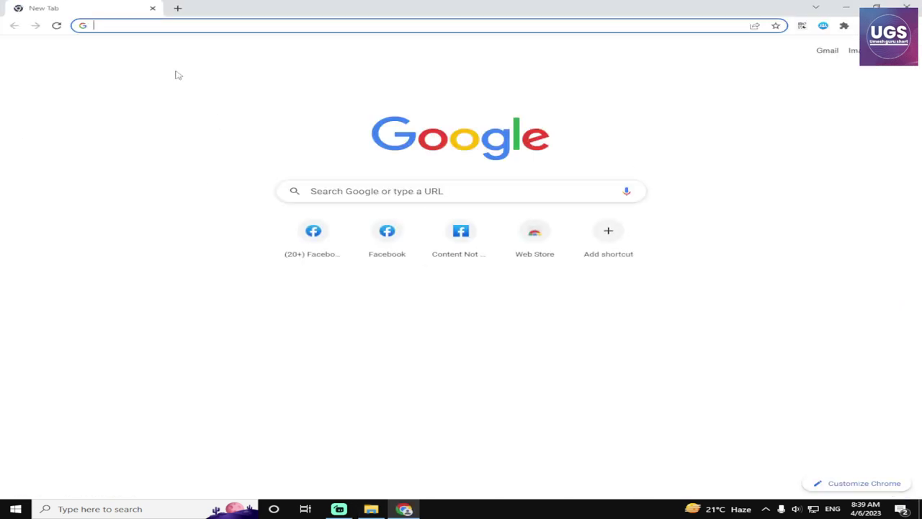
Open Facebook in the new browser profile and go to its Watch video page
type("f")
key("Return")
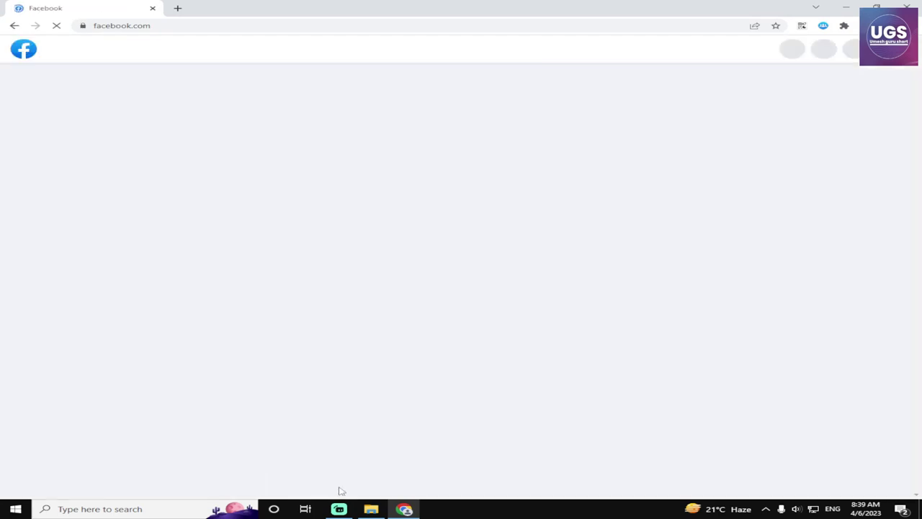
left_click(338, 509)
left_click(338, 509)
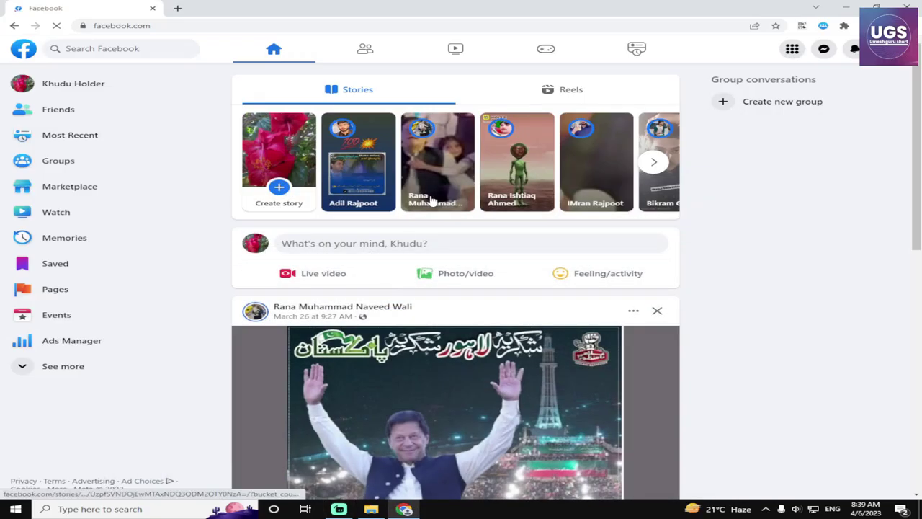
left_click(452, 50)
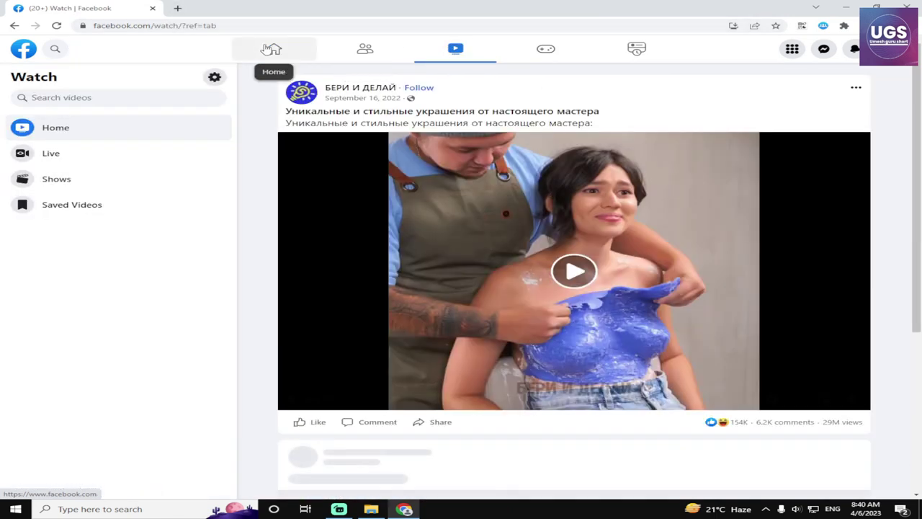
Open the Facebook home feed in a separate tab and place the Watch tab after it
right_click(271, 48)
left_click(285, 52)
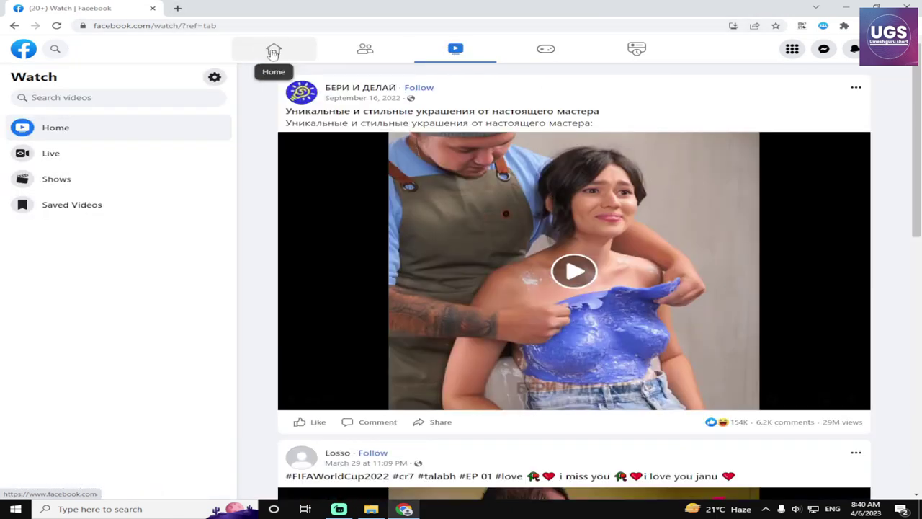
left_click(286, 6)
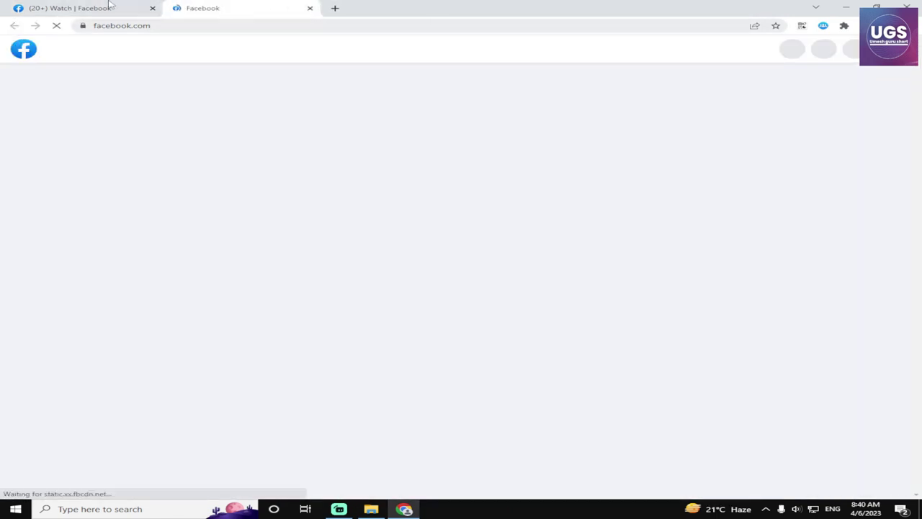
left_click_drag(86, 7, 404, 8)
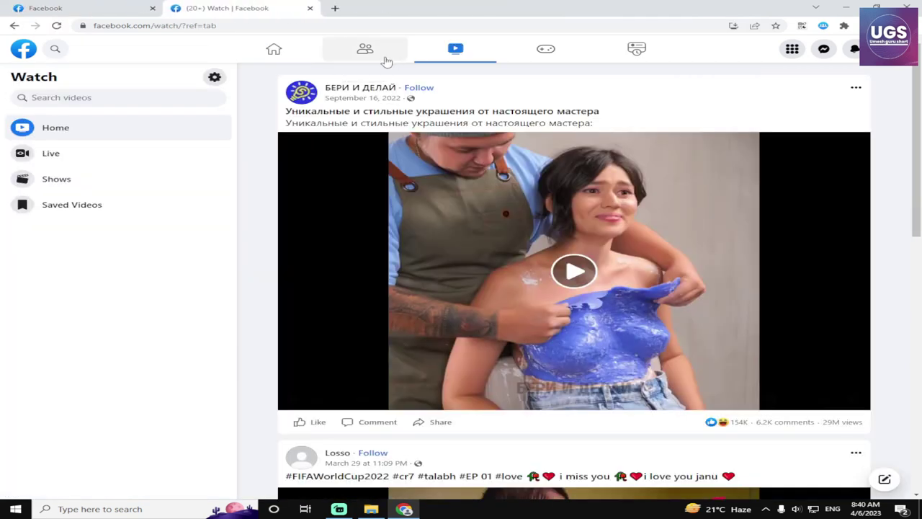
Load the copied lion king video link in the Watch tab, check that it plays, and pause it
left_click(216, 25)
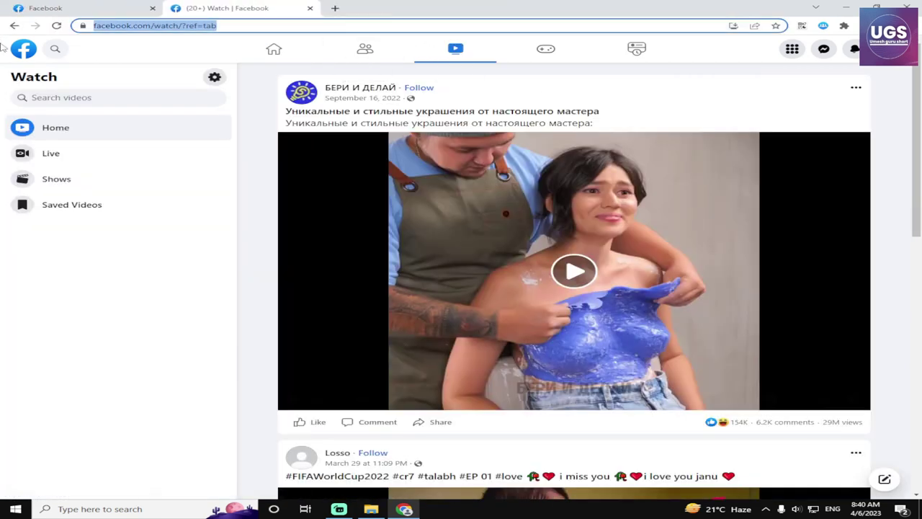
key("ctrl+v")
key("Return")
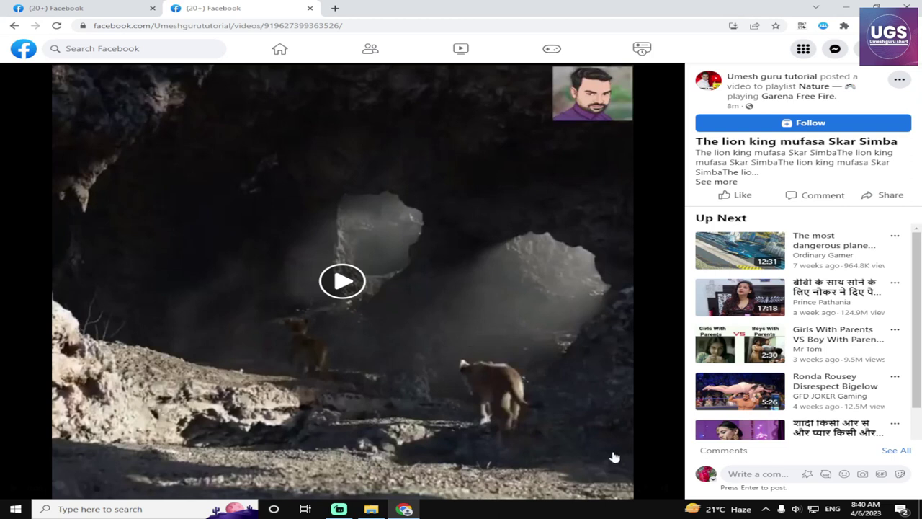
scroll(880, 340, "down", 1)
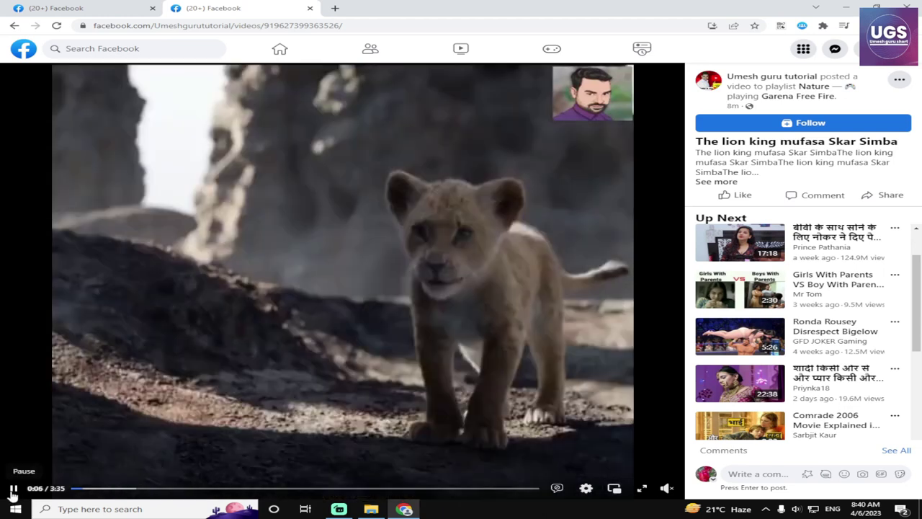
left_click(13, 488)
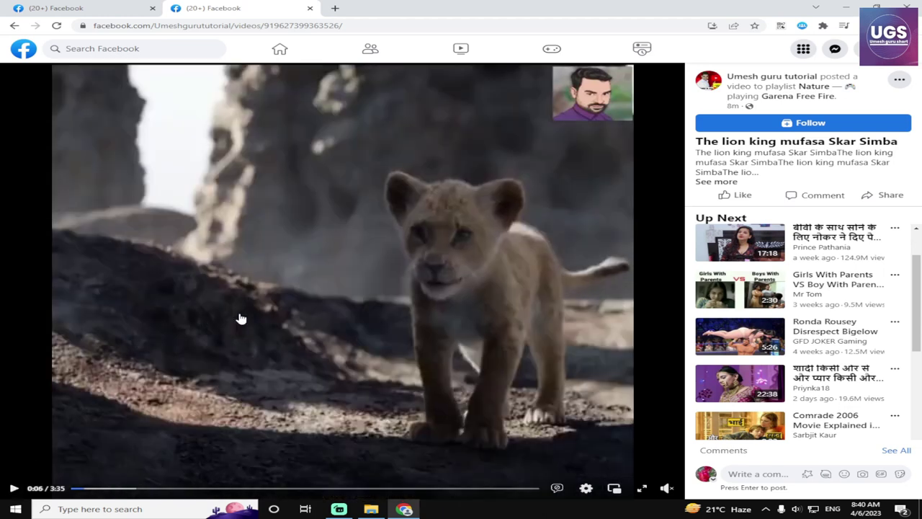
Like the lion king video and post the suggested comment "I love this so much!!!"
left_click(746, 195)
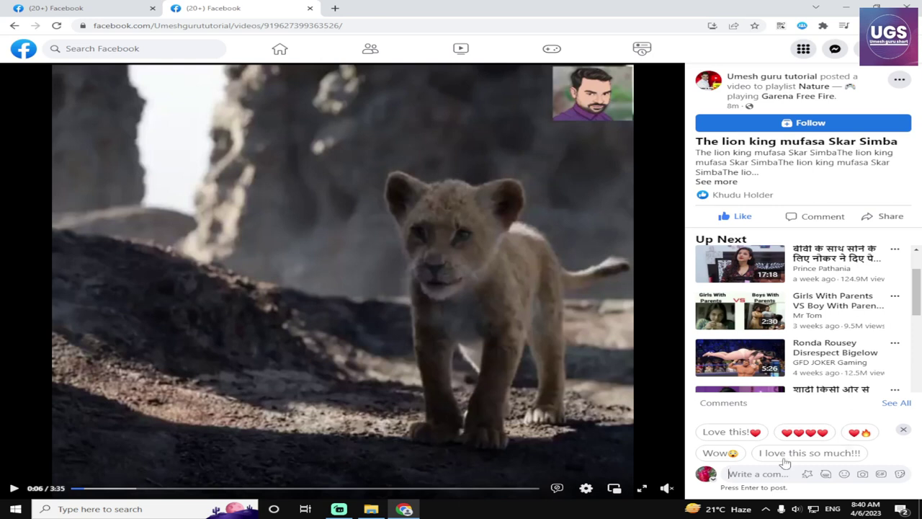
left_click(784, 458)
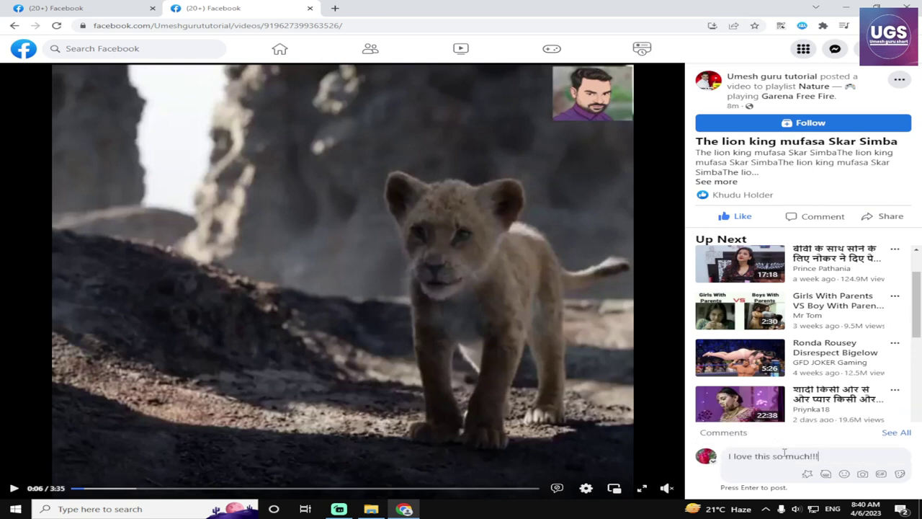
key("Return")
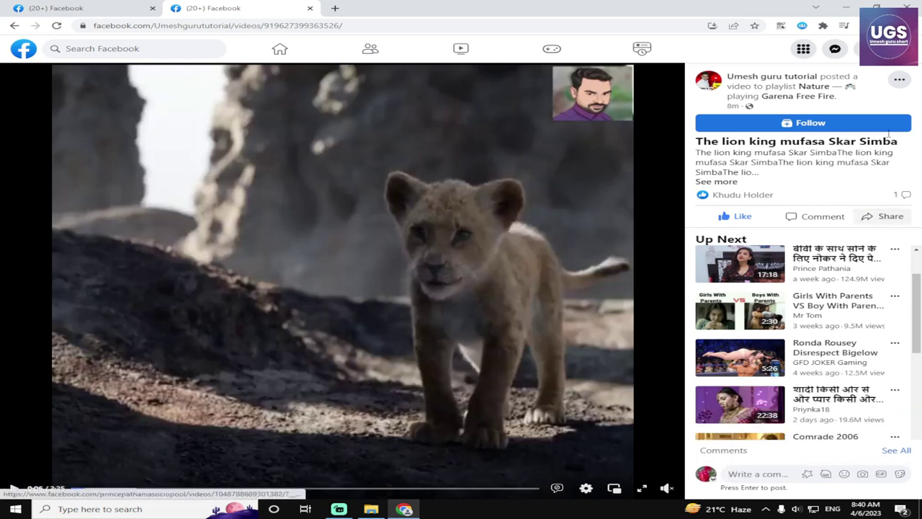
Share the lion king video to a public group with the caption "#40dayschallenge"
left_click(879, 218)
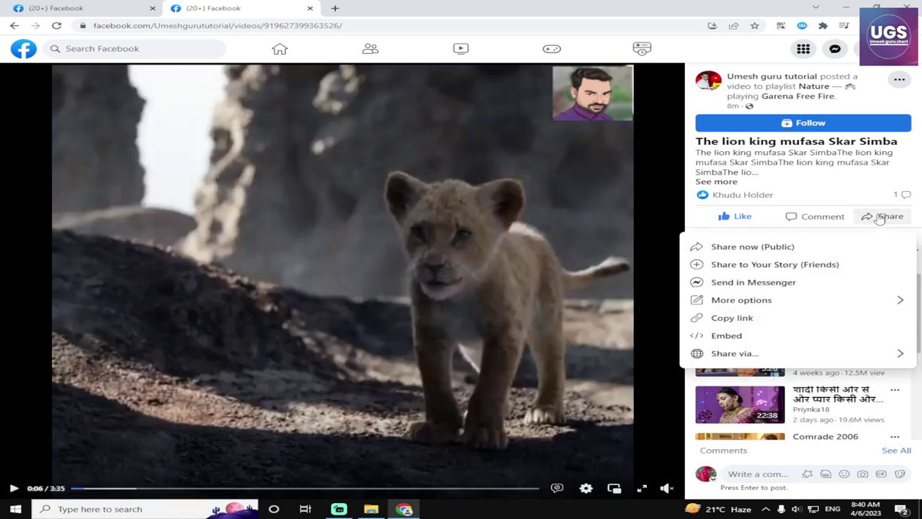
left_click(806, 302)
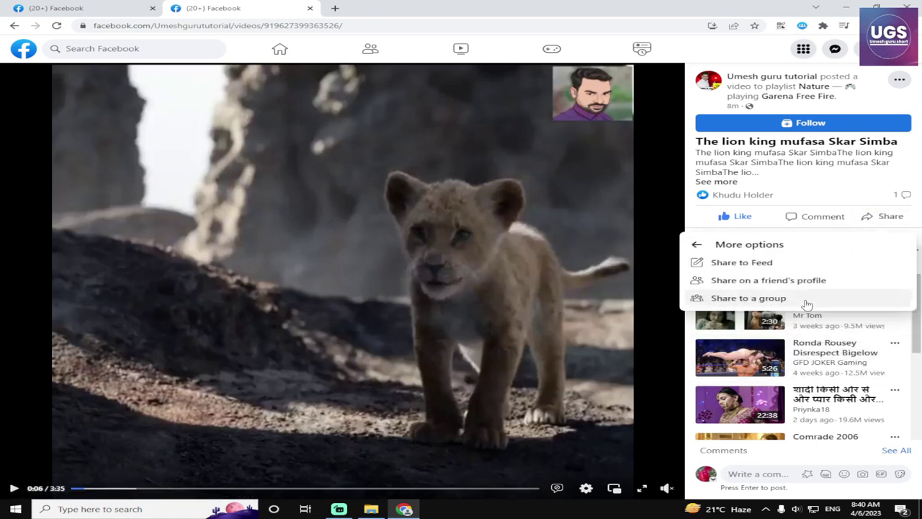
left_click(800, 302)
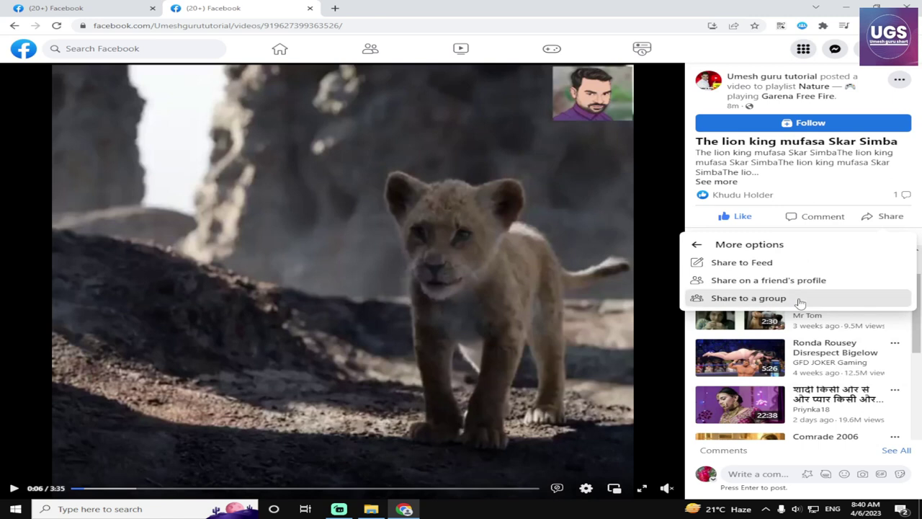
left_click(363, 237)
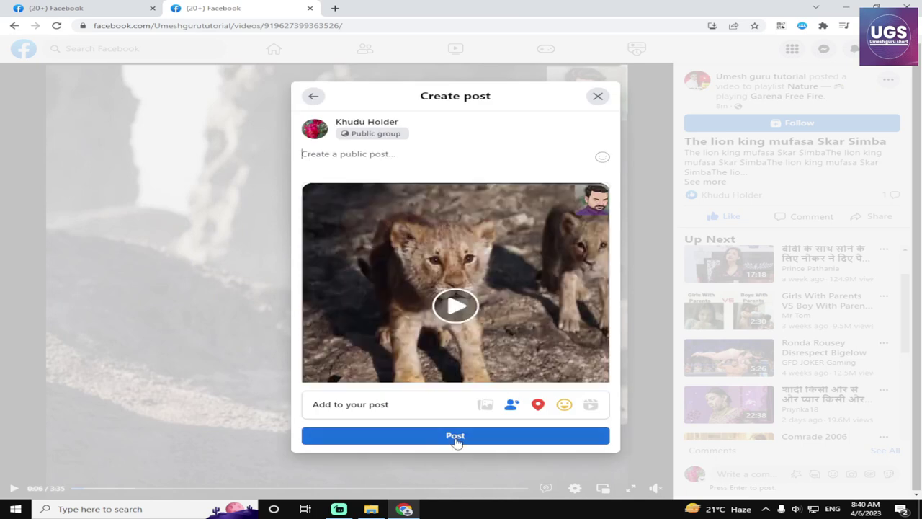
left_click(426, 160)
type("#")
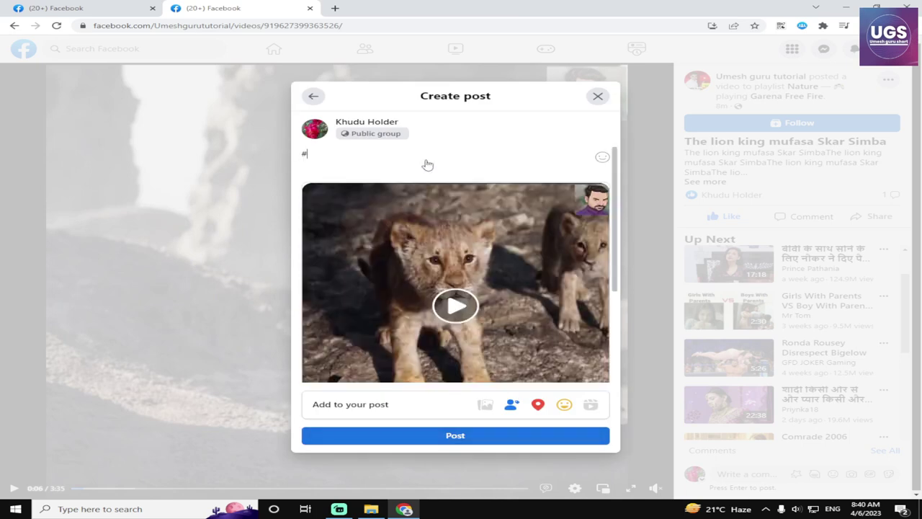
left_click(427, 168)
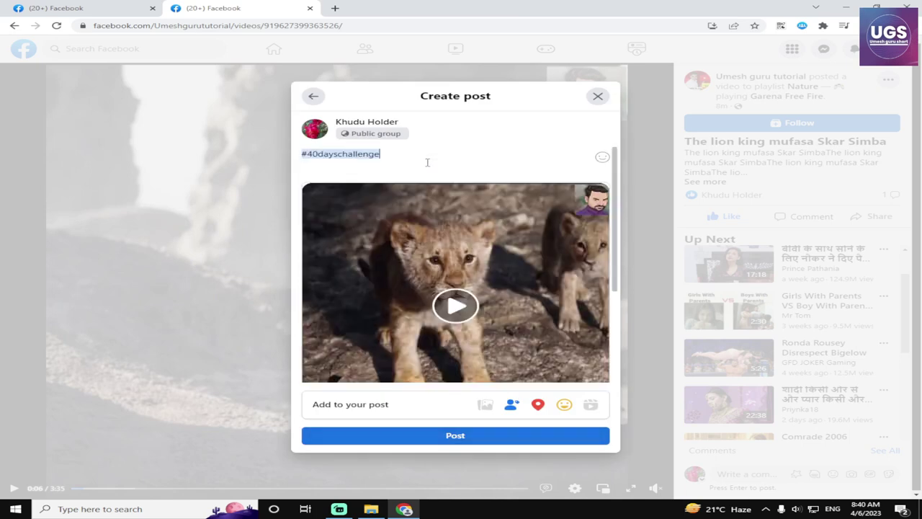
left_click(451, 442)
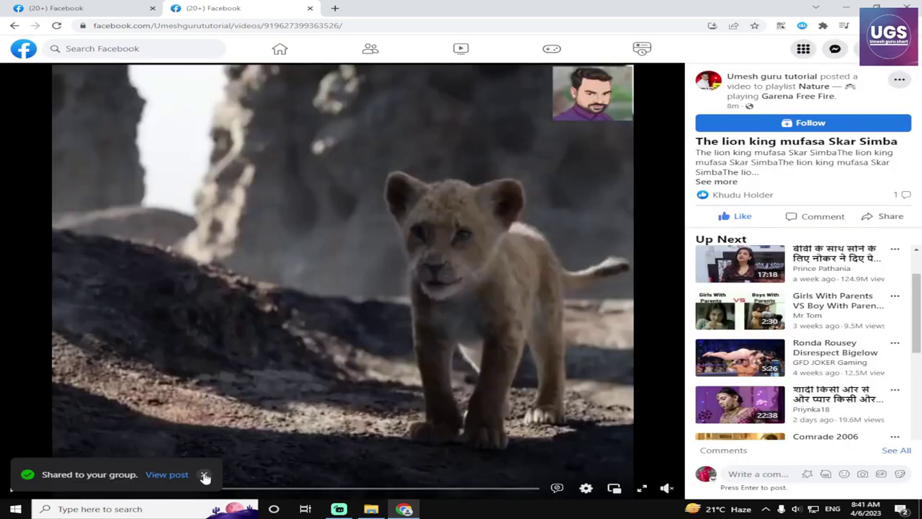
Start another group share of the lion king video, choosing the public group Piya
left_click(889, 217)
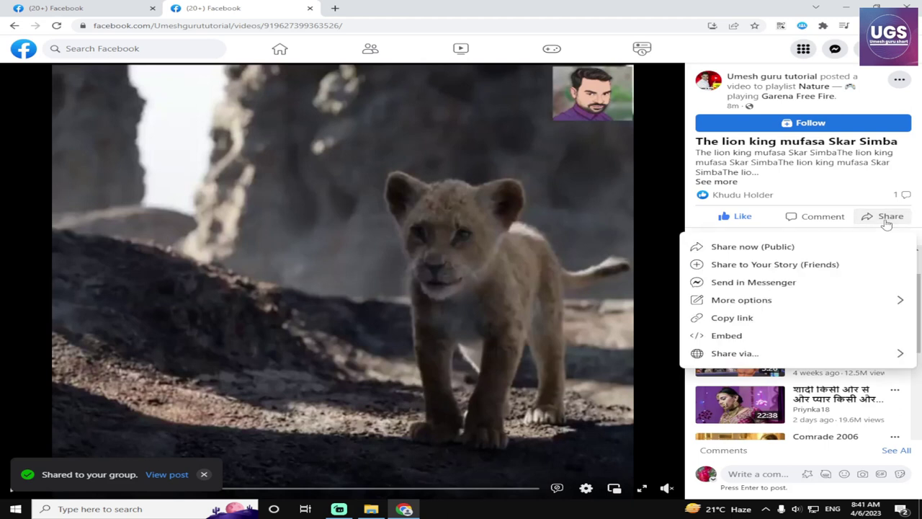
left_click(780, 306)
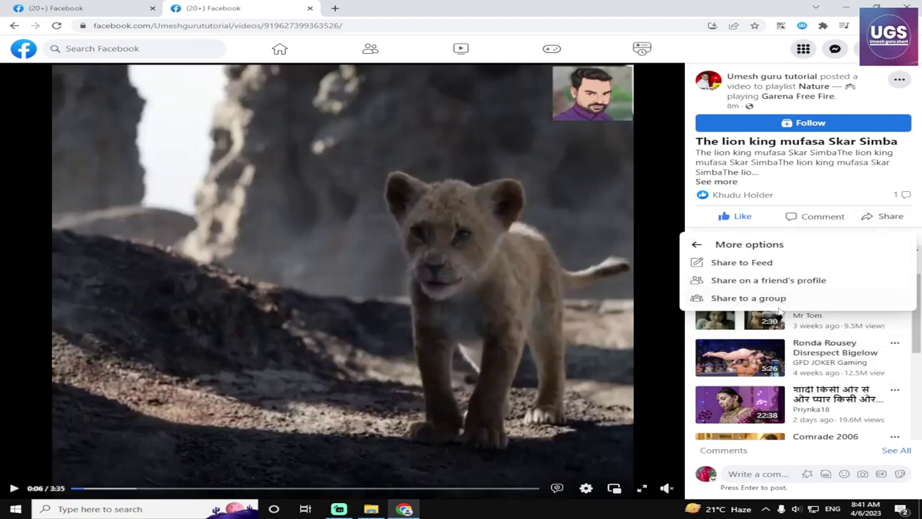
left_click(782, 301)
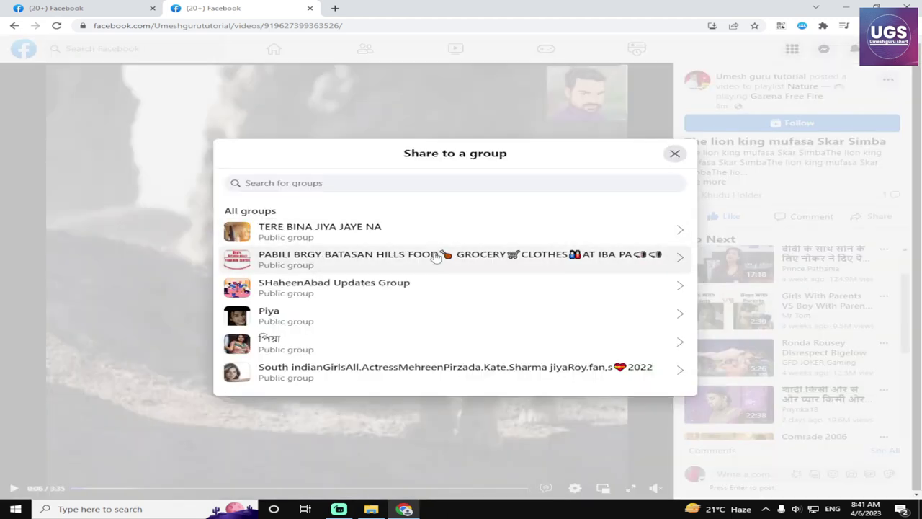
left_click(358, 325)
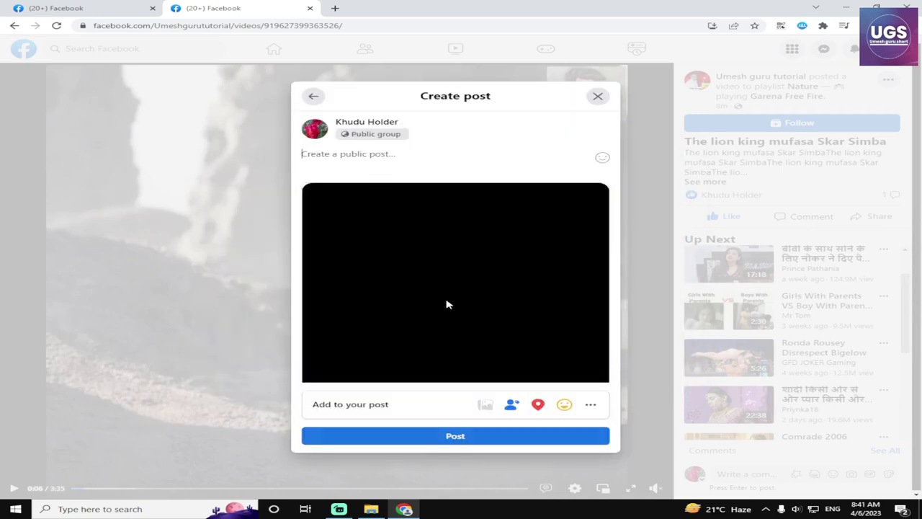